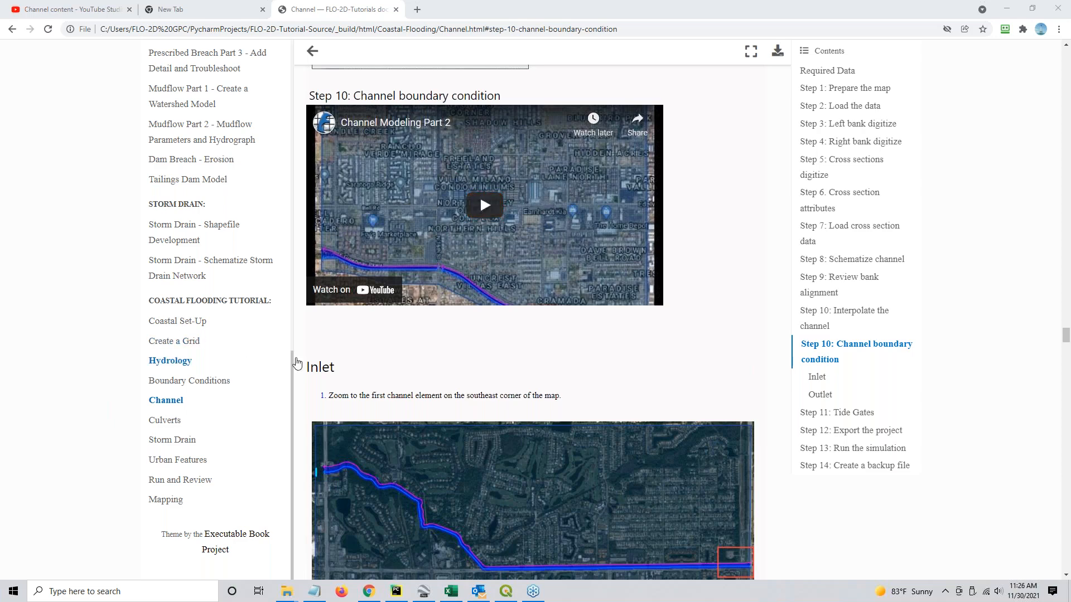
- Read the Inlet instructions of the channel boundary condition tutorial and switch to the coastal project in QGIS
scroll(318, 365, "down", 4)
scroll(317, 365, "down", 1)
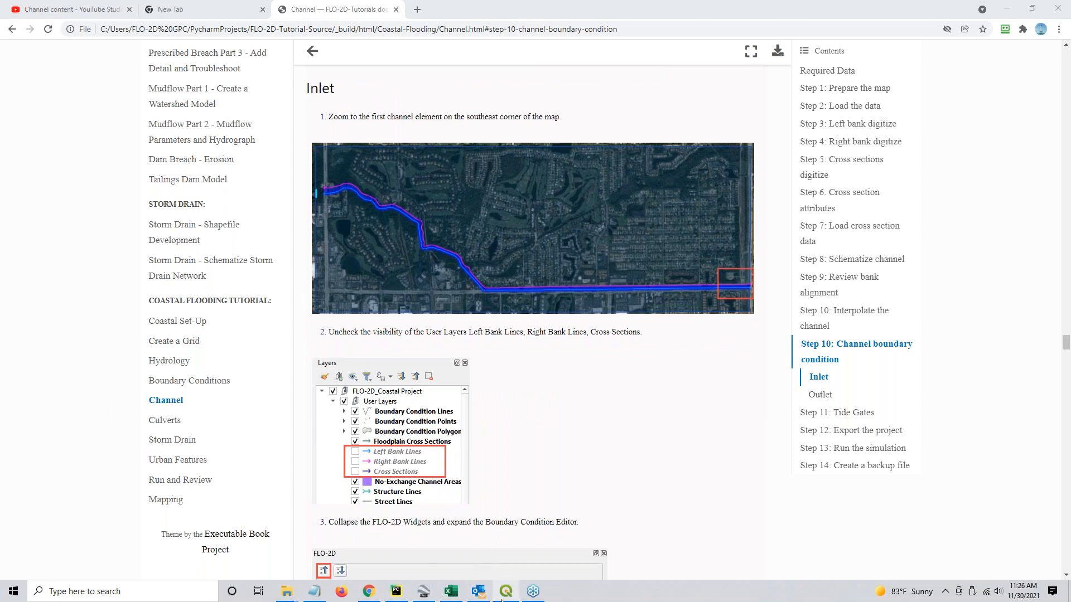
mouse_move(426, 594)
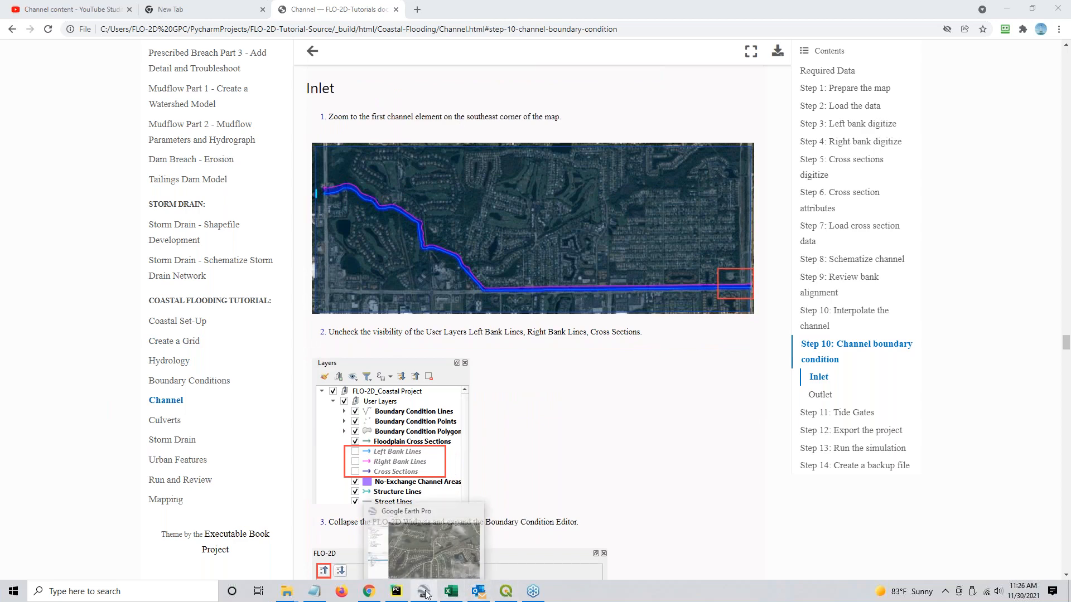
left_click(506, 591)
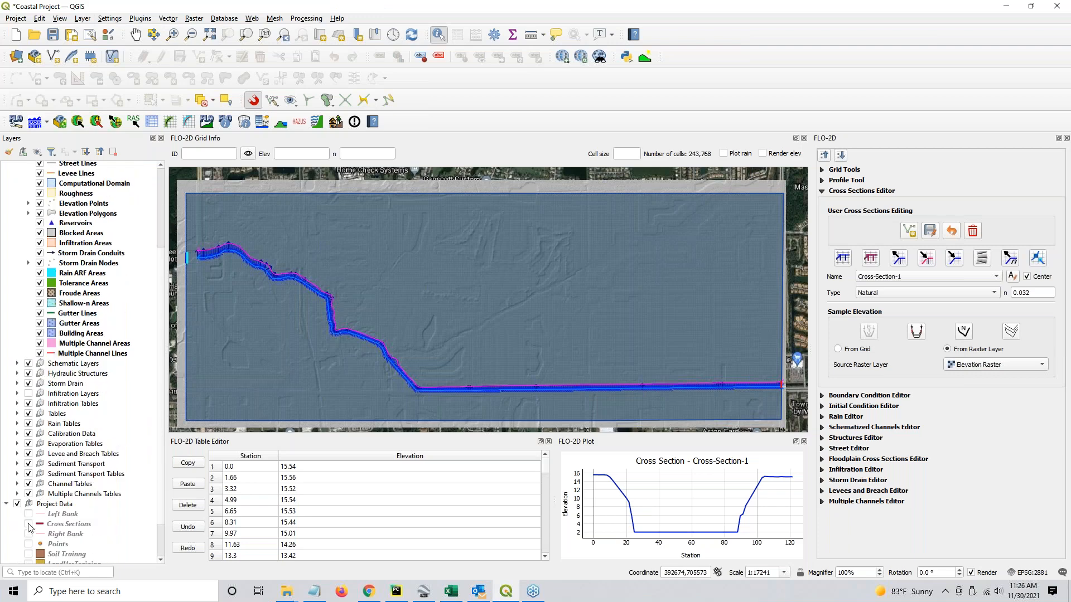
- Hide the Elevation Raster layer and compare the channel's east end at Livingston Rd with and without the raster
scroll(31, 527, "down", 2)
left_click(29, 539)
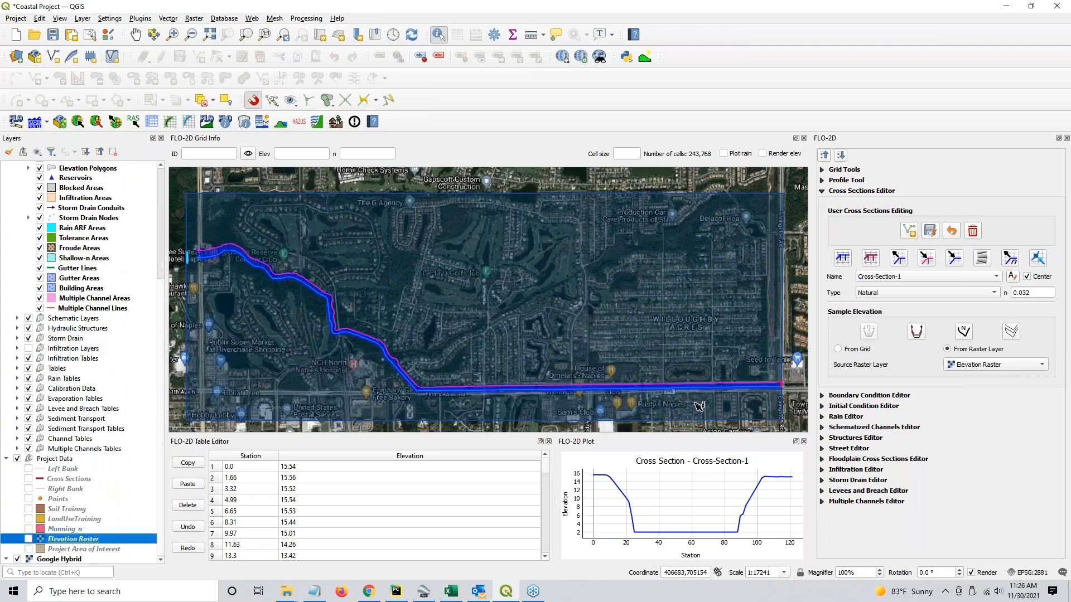
scroll(783, 392, "up", 3)
scroll(787, 371, "down", 6)
scroll(615, 308, "up", 3)
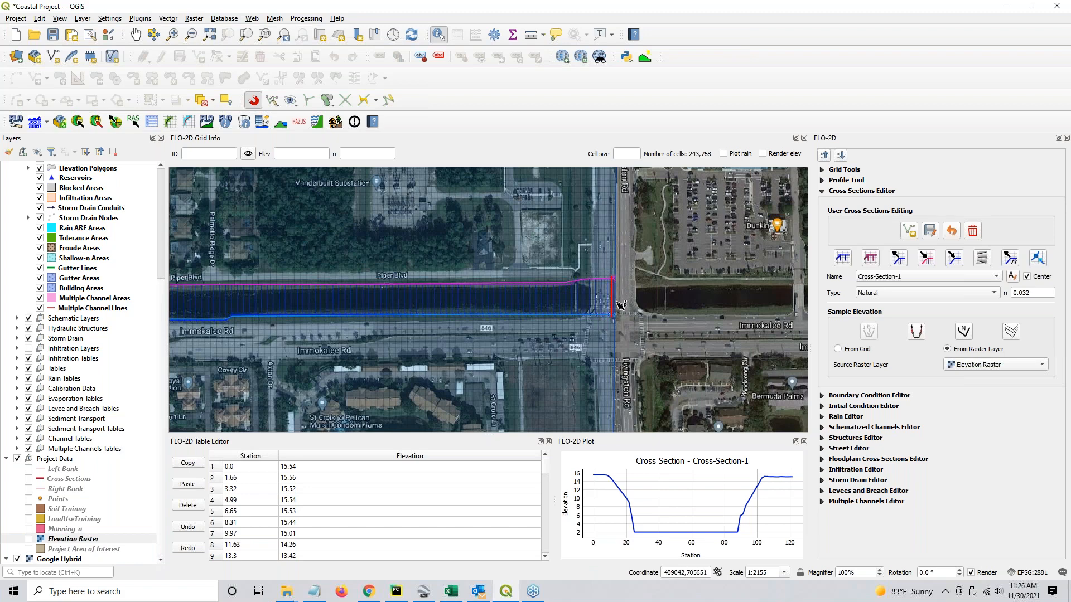
left_click(29, 539)
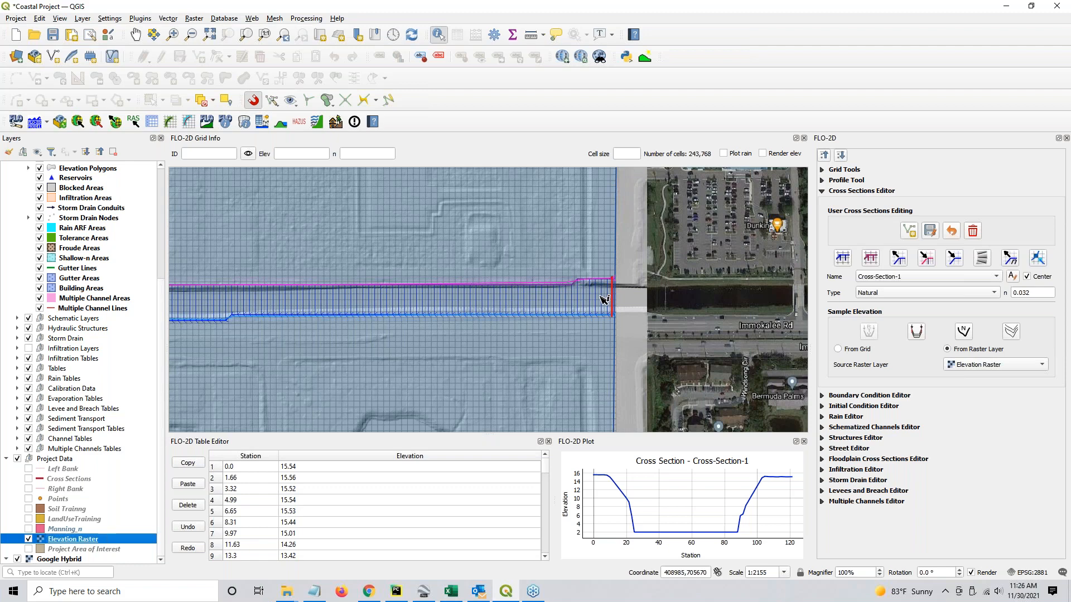
left_click(28, 539)
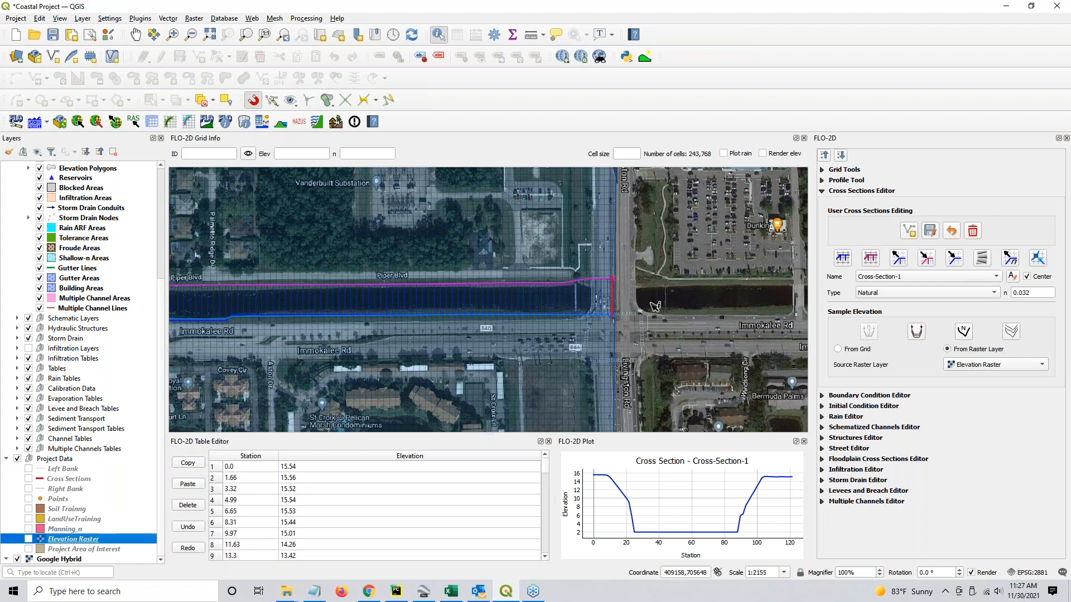
- Hide the Left Bank Lines, Right Bank Lines and Cross Sections user layers
scroll(633, 312, "up", 2)
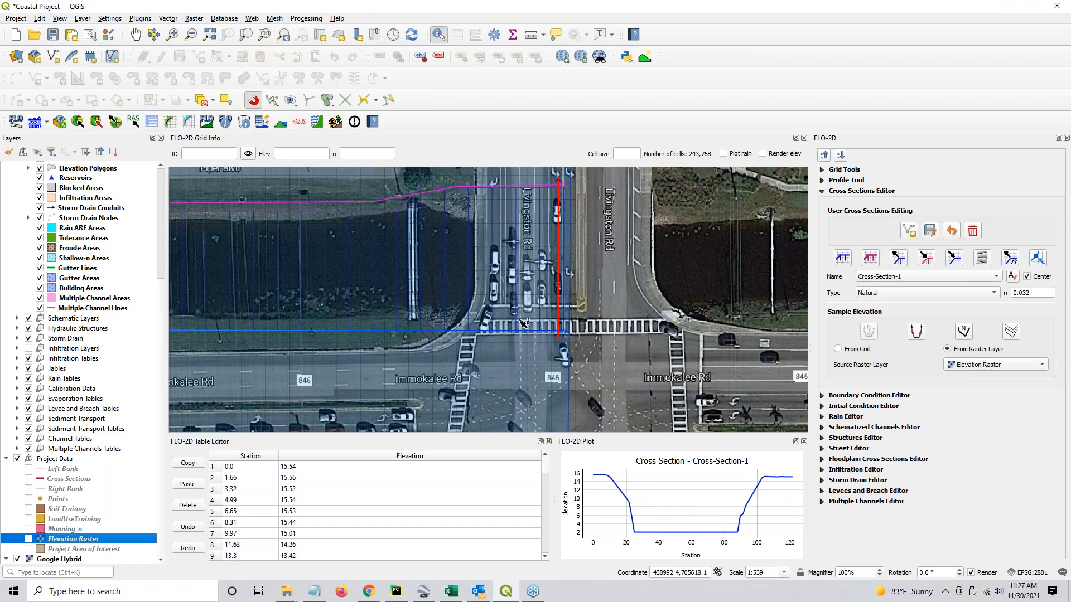
scroll(49, 256, "up", 4)
scroll(47, 262, "up", 2)
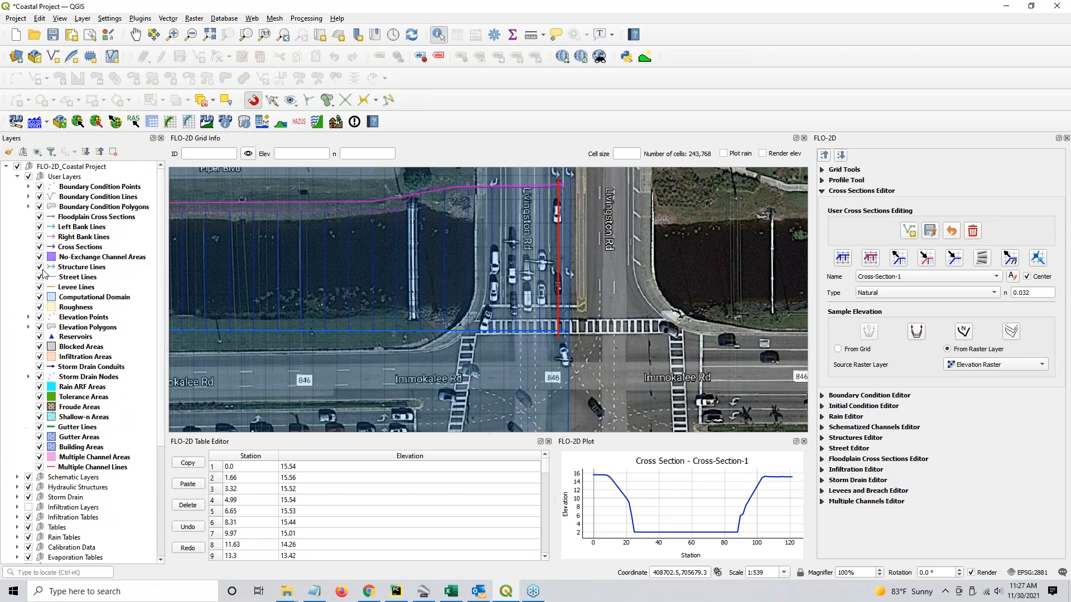
left_click(40, 227)
left_click(39, 237)
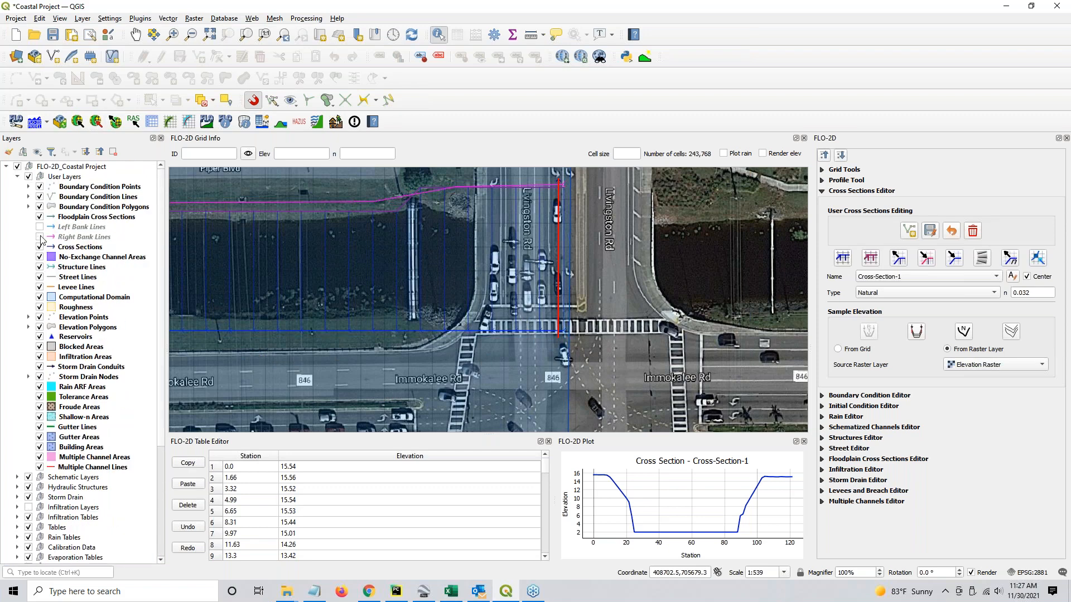
left_click(40, 247)
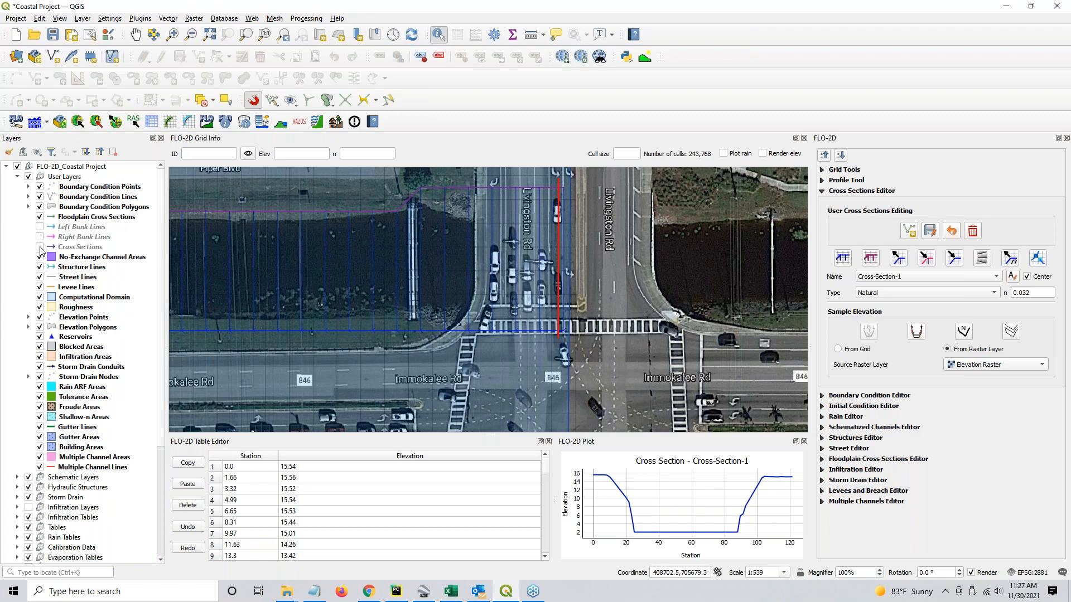
- Hide the Google Hybrid basemap and the Computational Domain layer around the first channel element
scroll(577, 341, "up", 2)
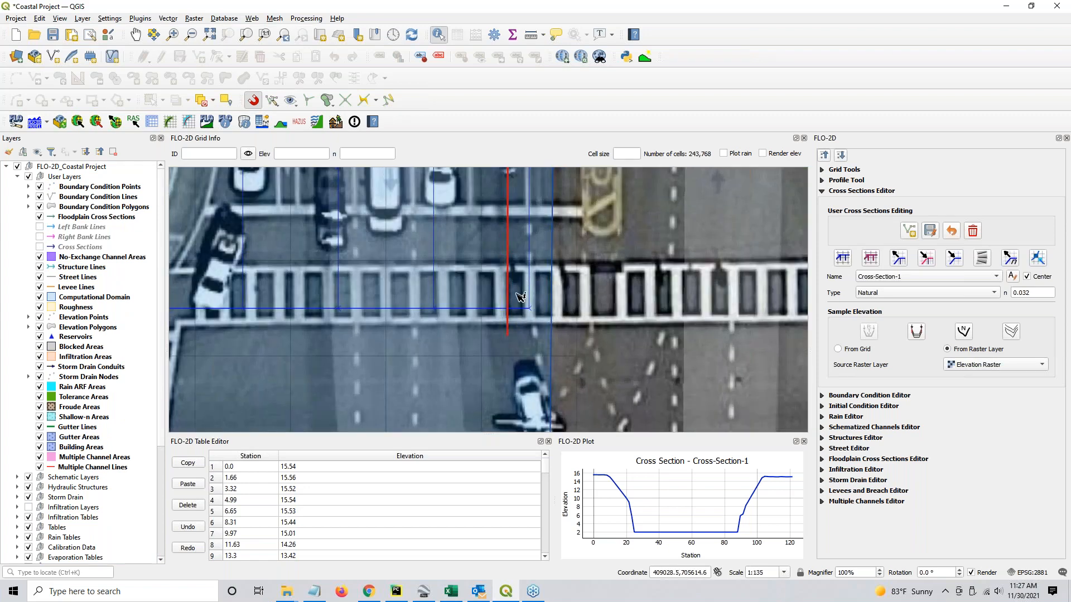
scroll(524, 299, "down", 1)
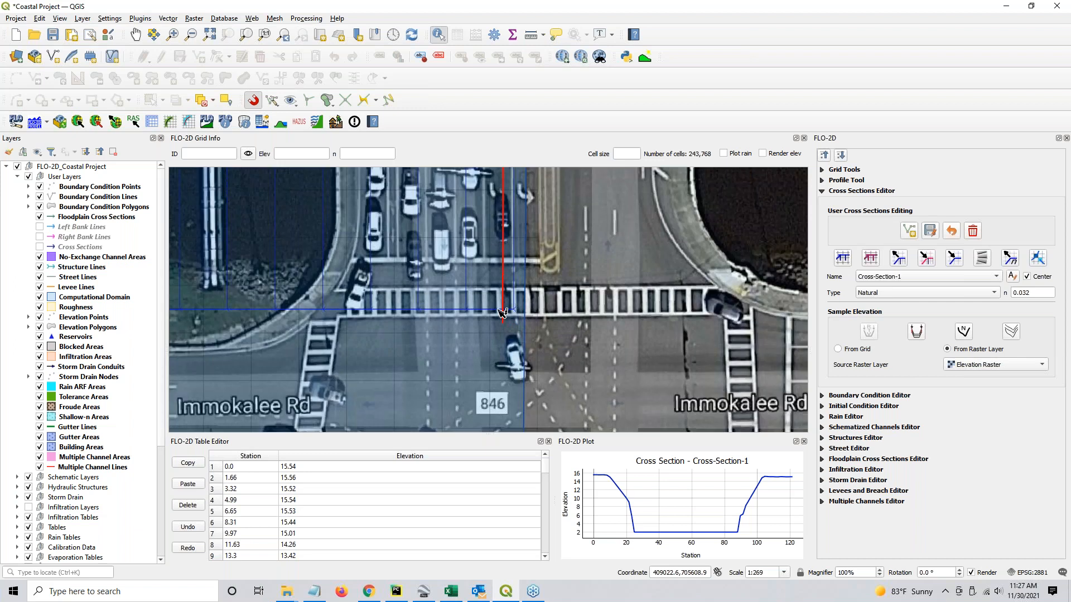
scroll(33, 530, "down", 5)
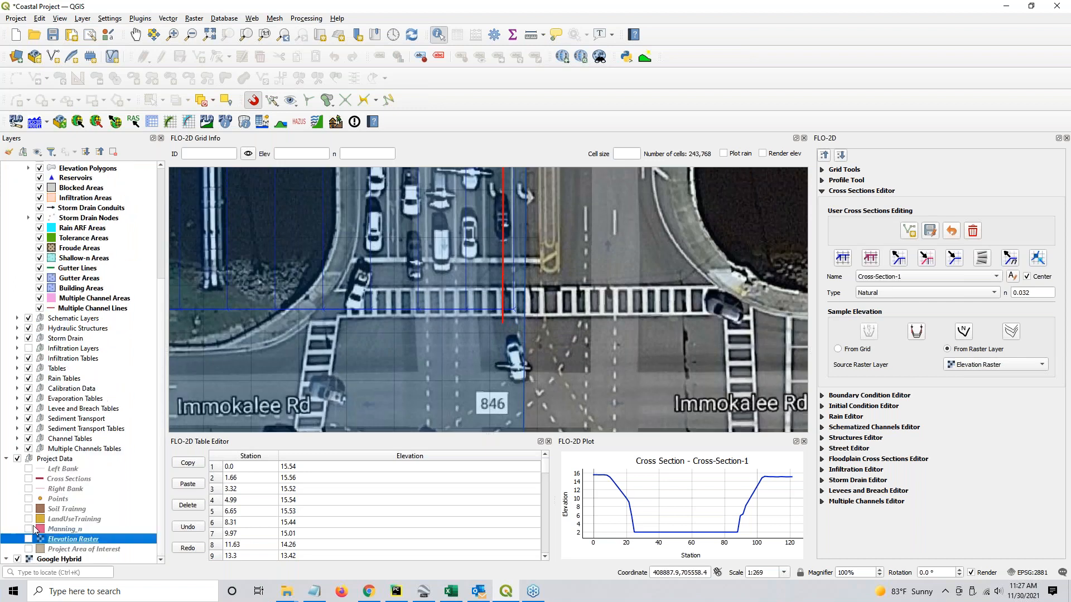
left_click(18, 559)
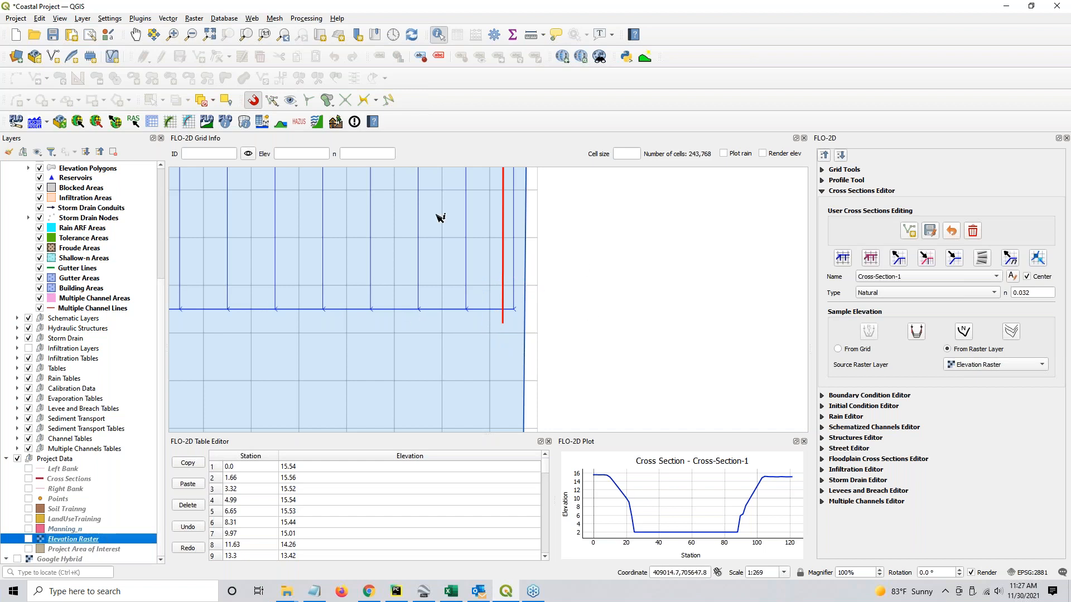
scroll(55, 210, "up", 2)
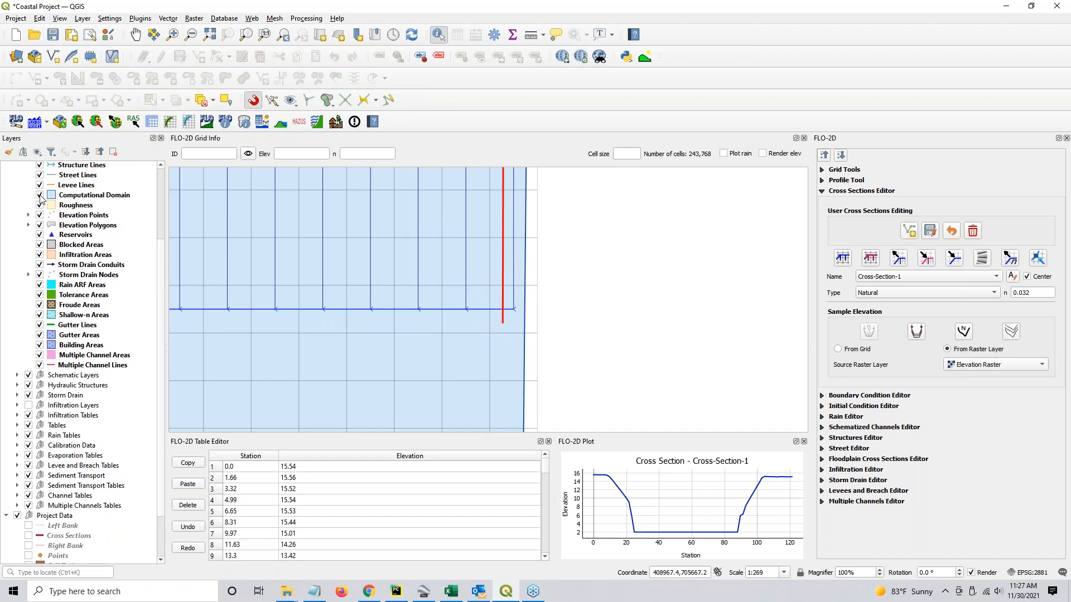
left_click(39, 196)
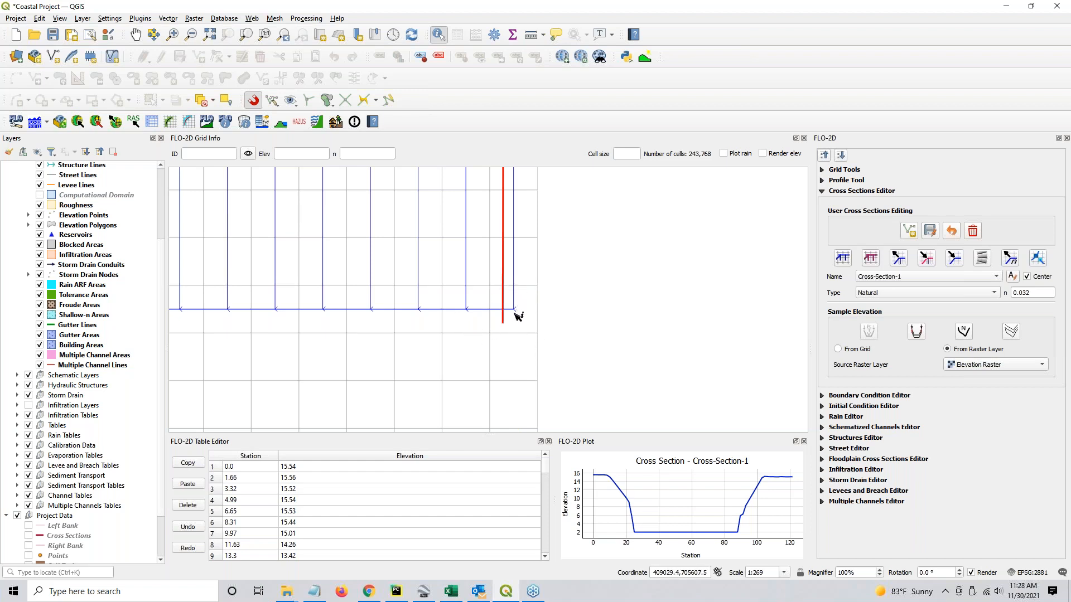
- Collapse the FLO-2D widgets and expand the Boundary Condition Editor, keeping the first channel element in view
scroll(518, 315, "down", 1)
scroll(518, 315, "up", 1)
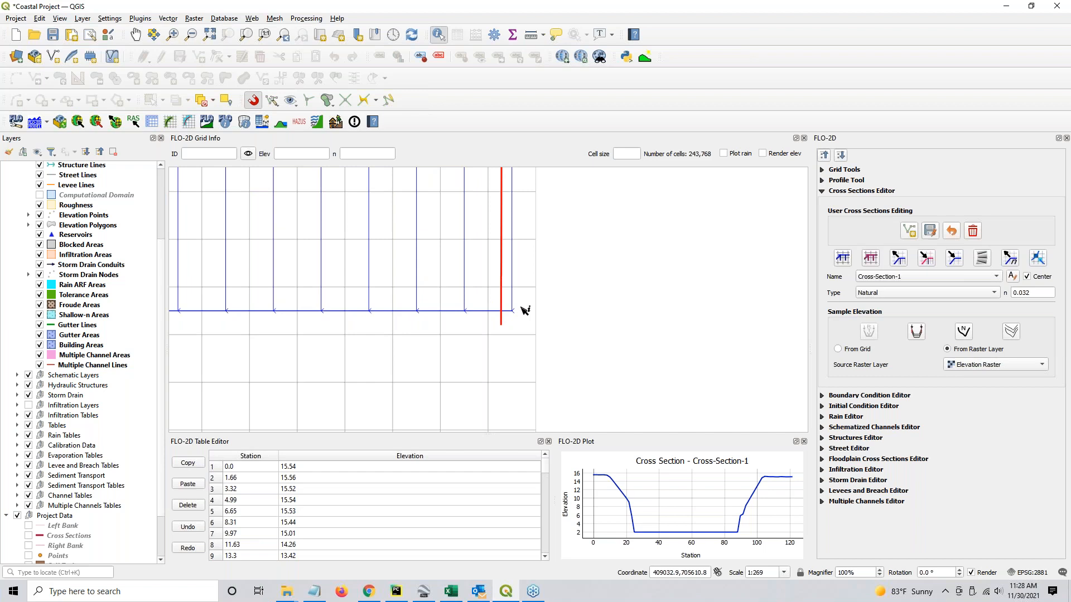
left_click_drag(519, 309, 509, 379)
scroll(502, 396, "down", 1)
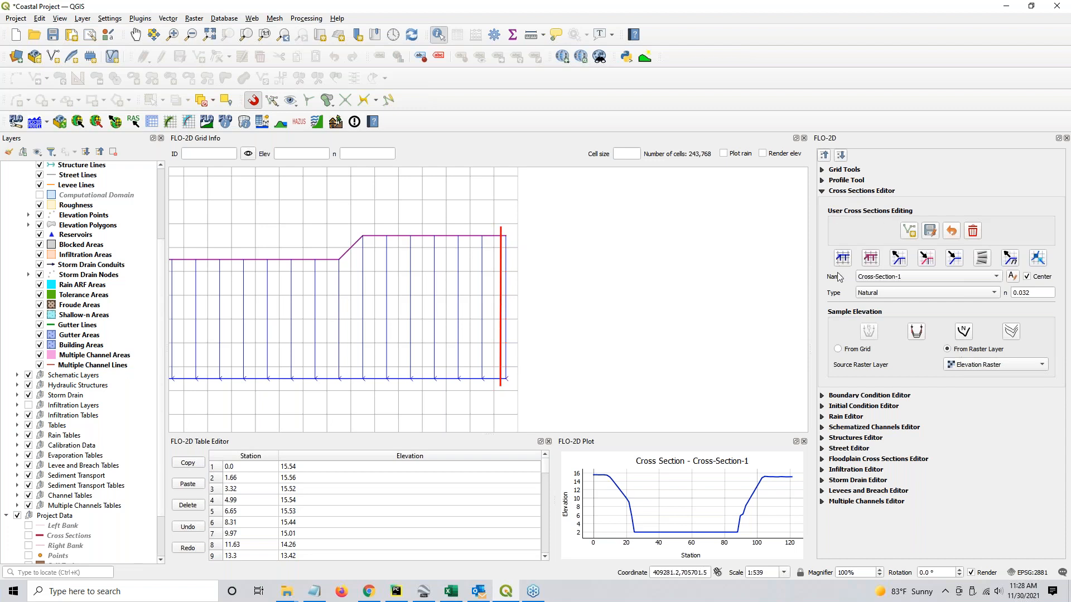
left_click(823, 156)
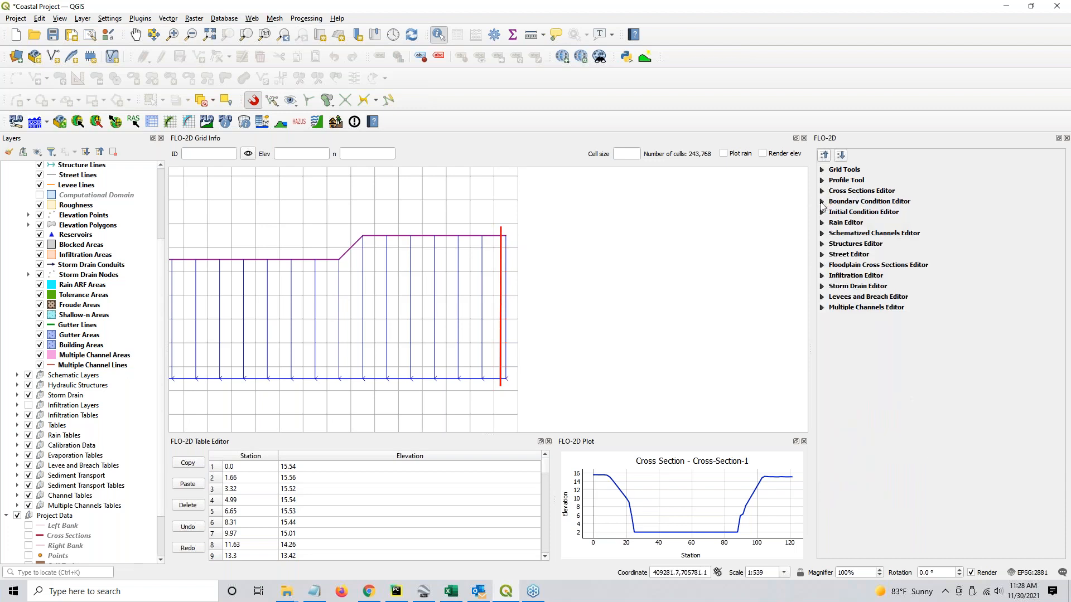
left_click(821, 202)
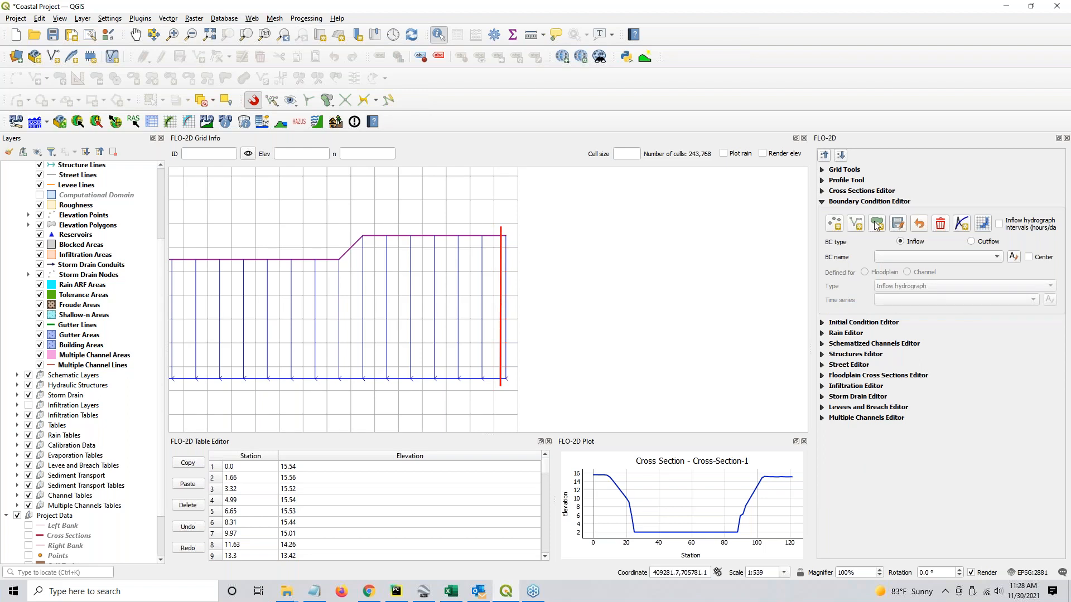
- Place an Inflow boundary condition point on the first channel element's left bank node and save it to the user layer
left_click(835, 223)
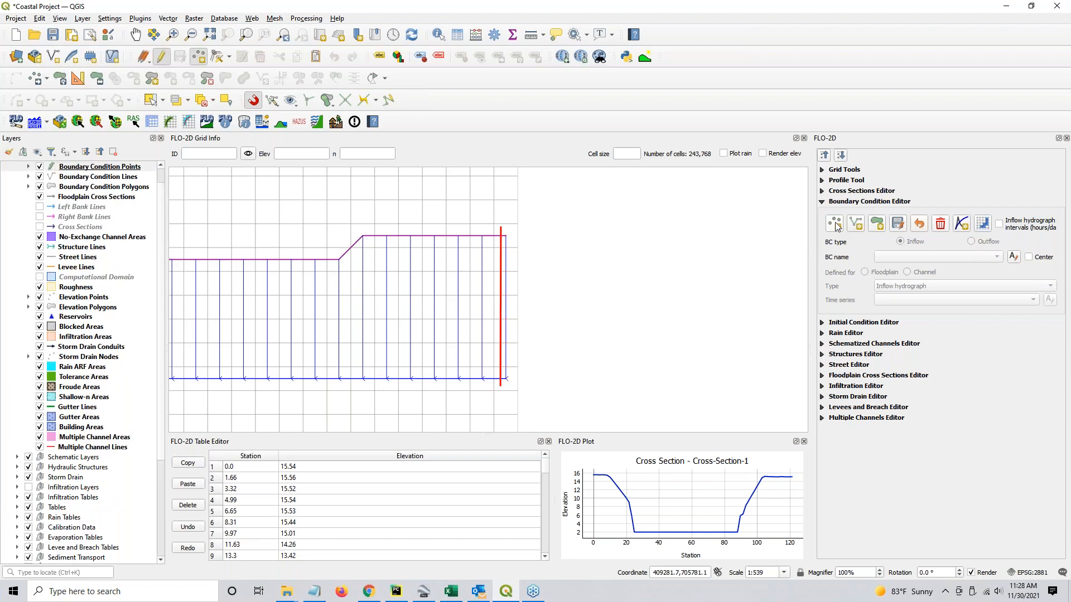
left_click(505, 380)
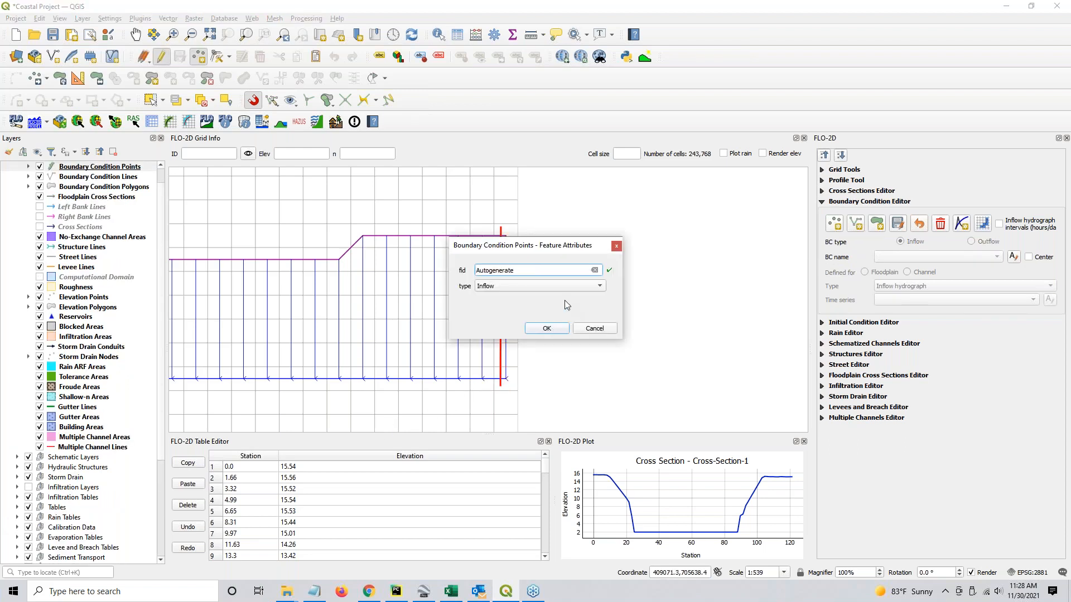
left_click(562, 330)
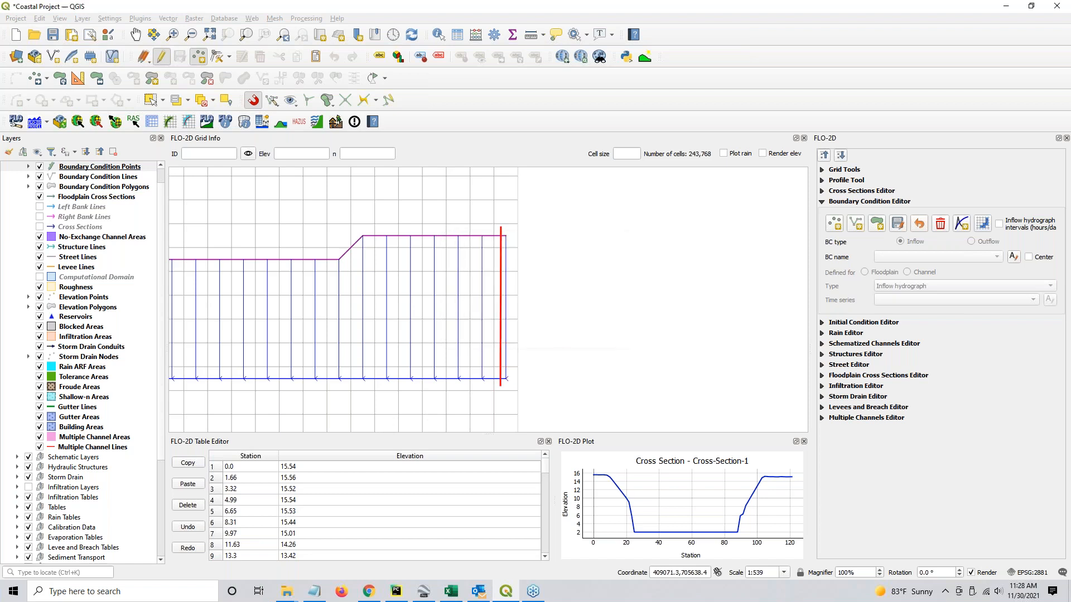
left_click(898, 224)
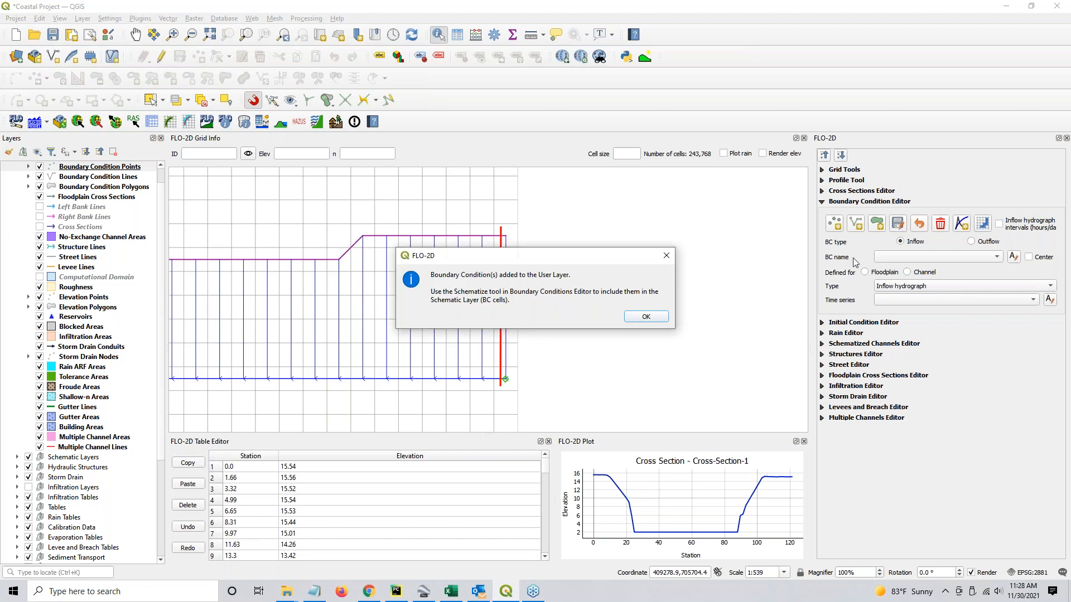
left_click(643, 317)
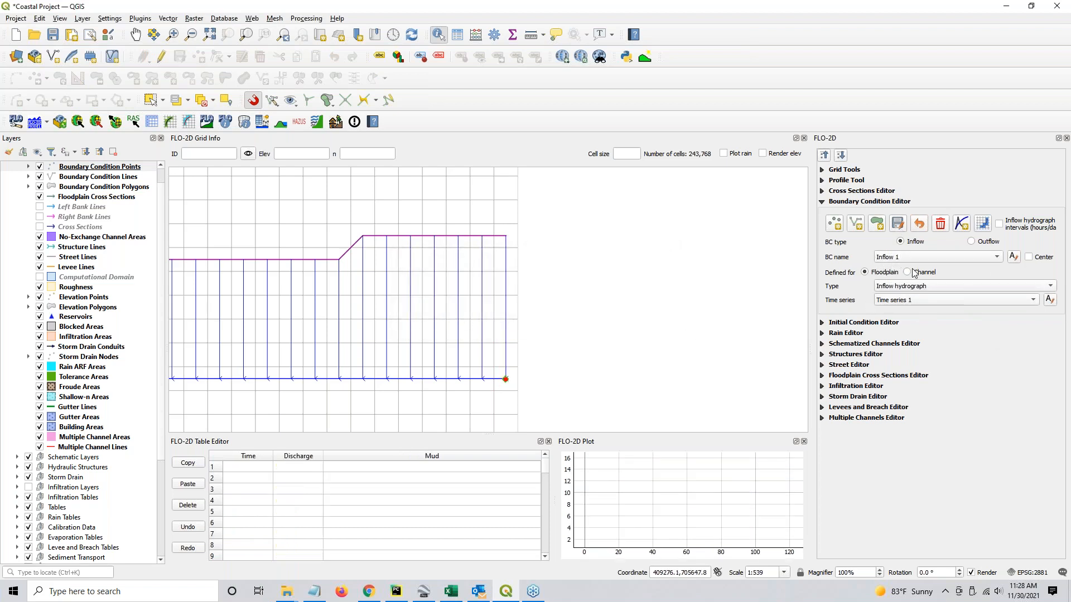
- Name the inflow boundary condition CocoIn, defined for the channel, with its time series named 100yr 24hr
left_click(1014, 257)
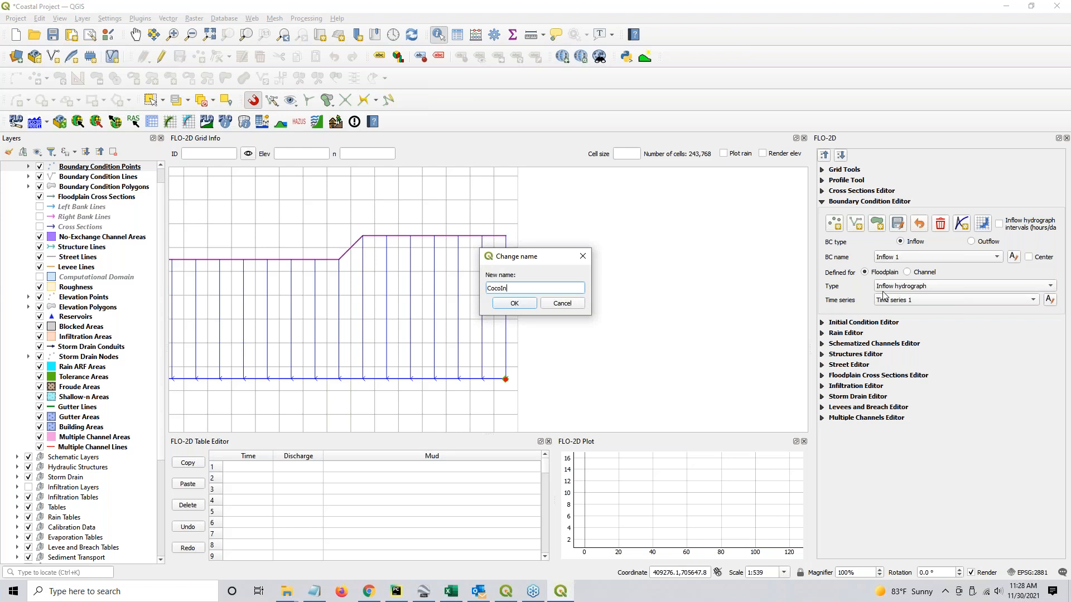
type("CocoIn")
left_click(502, 302)
left_click(907, 273)
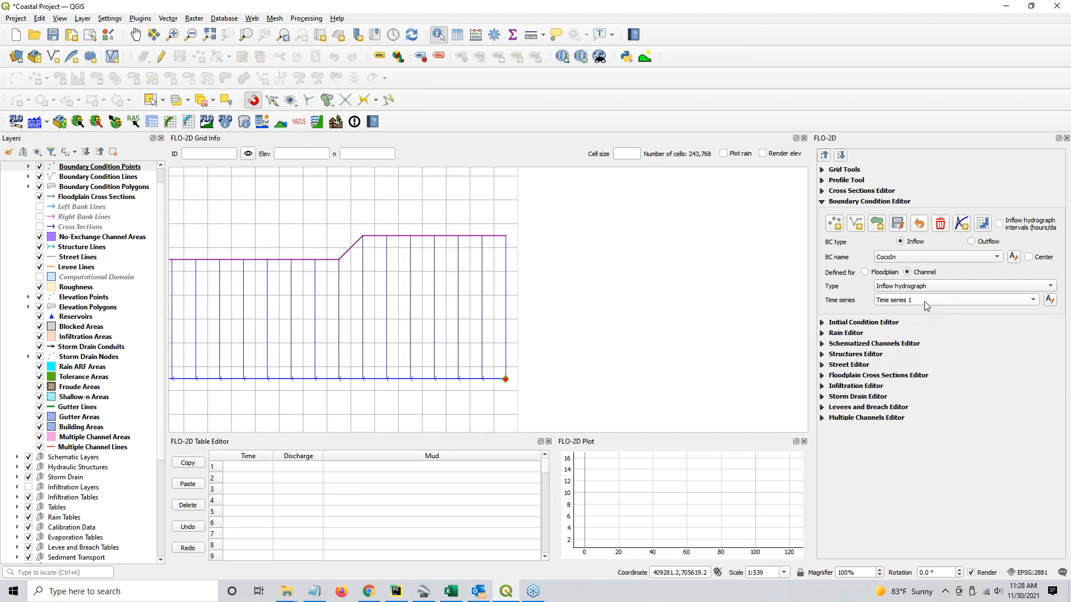
left_click(1050, 299)
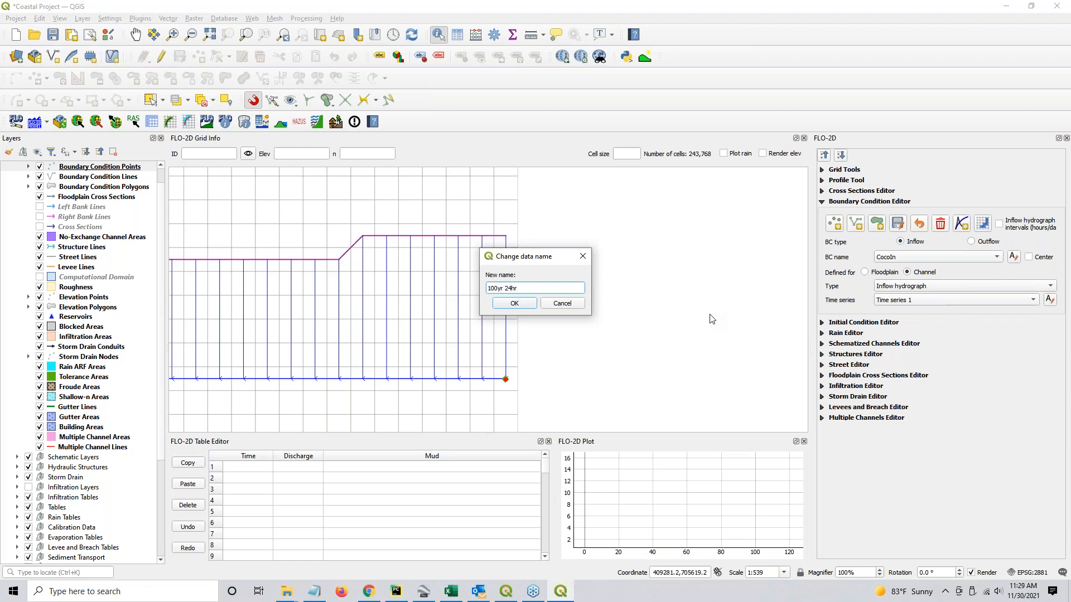
left_click(530, 305)
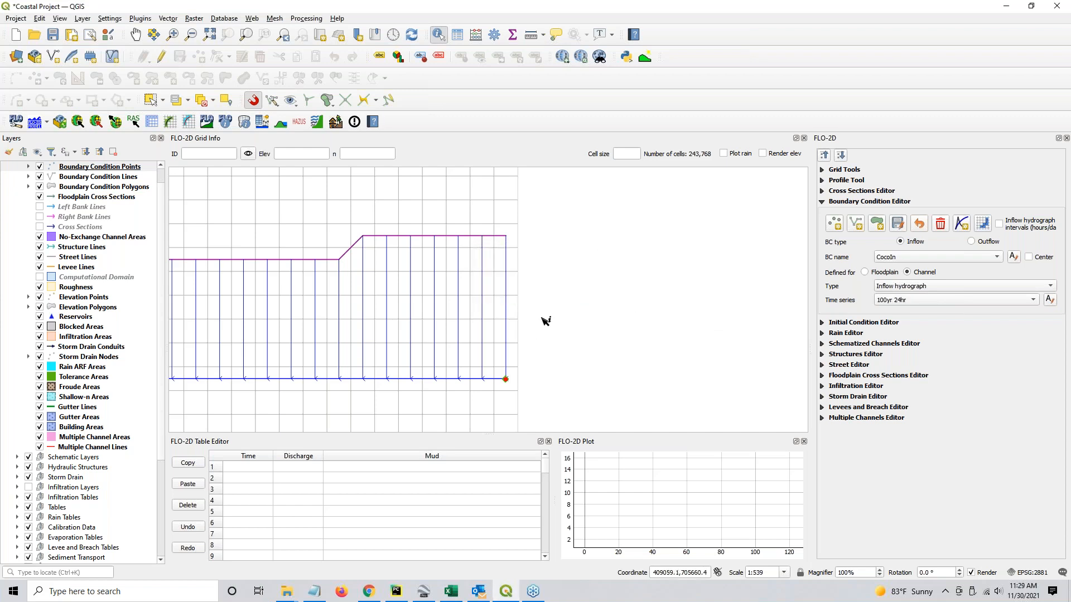
- Turn the Google Hybrid basemap back on beneath the full channel and computational grid
scroll(541, 317, "down", 3)
left_click_drag(626, 312, 524, 310)
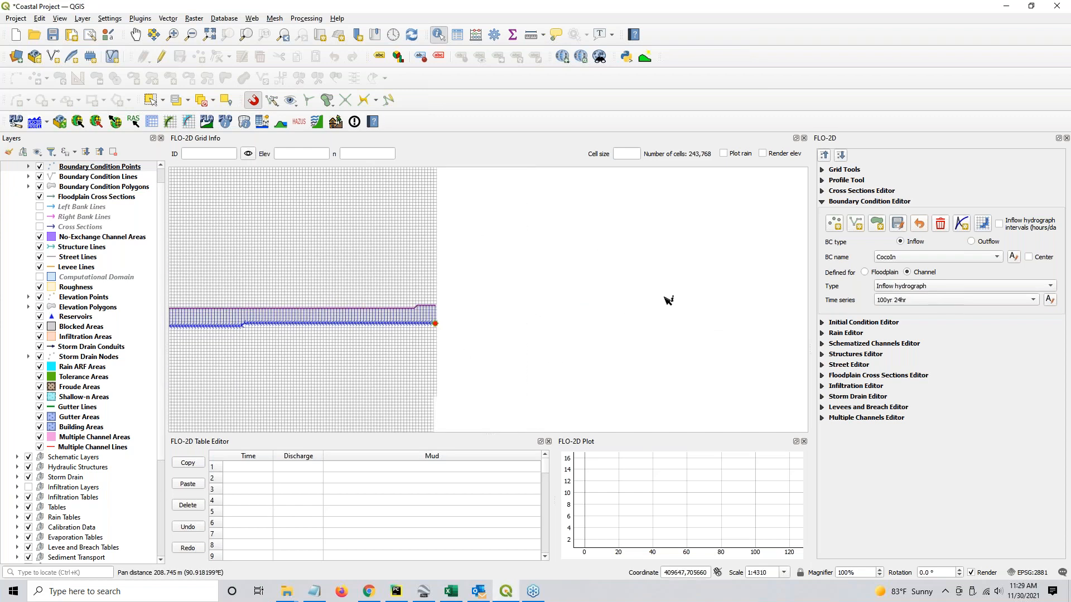
scroll(405, 290, "down", 1)
scroll(483, 302, "up", 1)
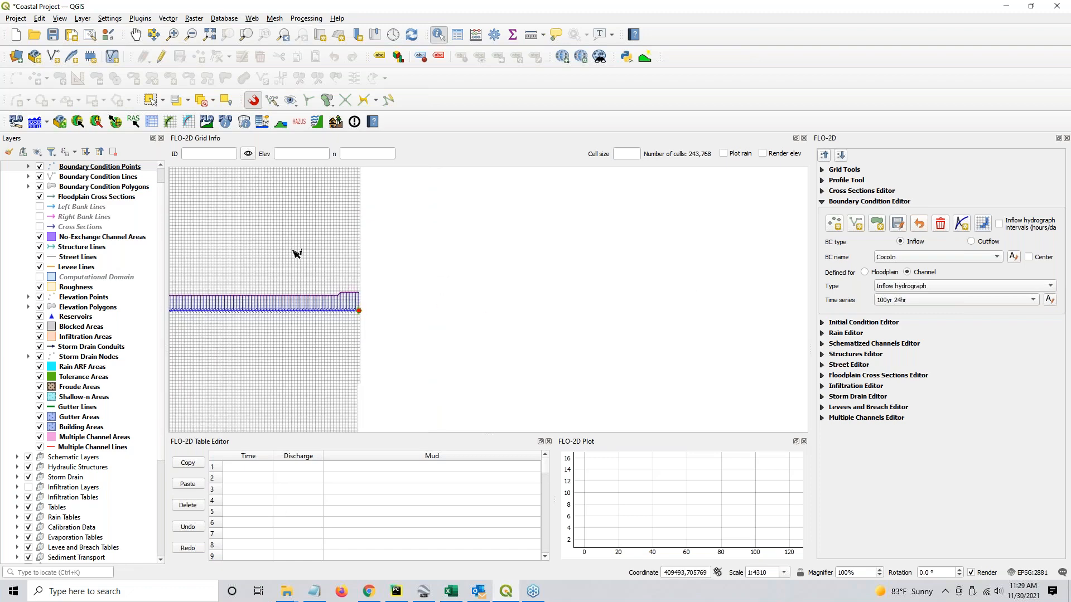
left_click_drag(462, 298, 503, 316)
scroll(503, 316, "down", 1)
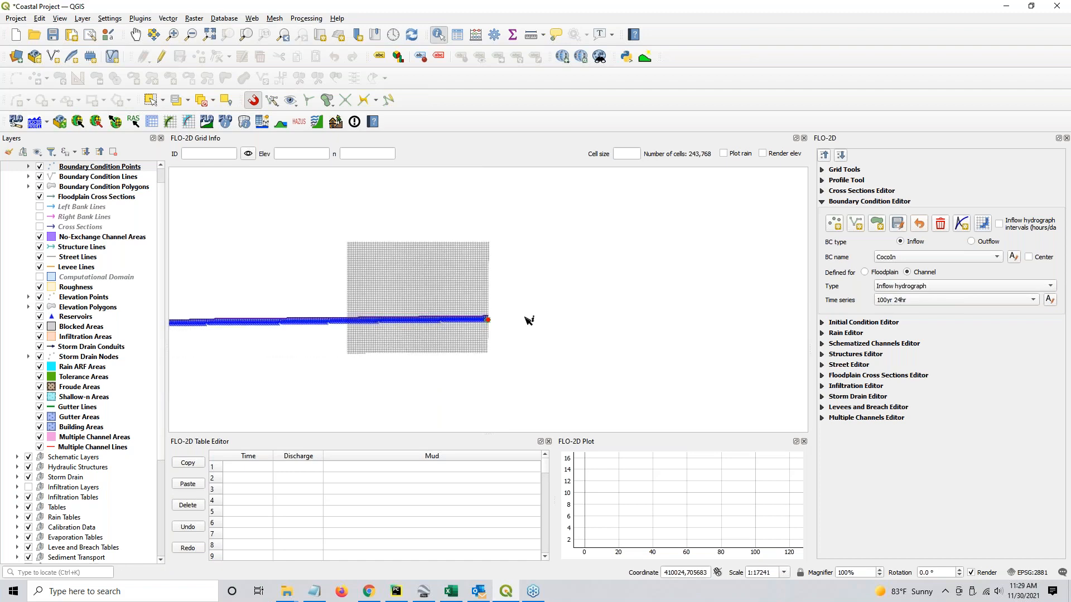
left_click_drag(500, 311, 692, 335)
scroll(693, 335, "down", 1)
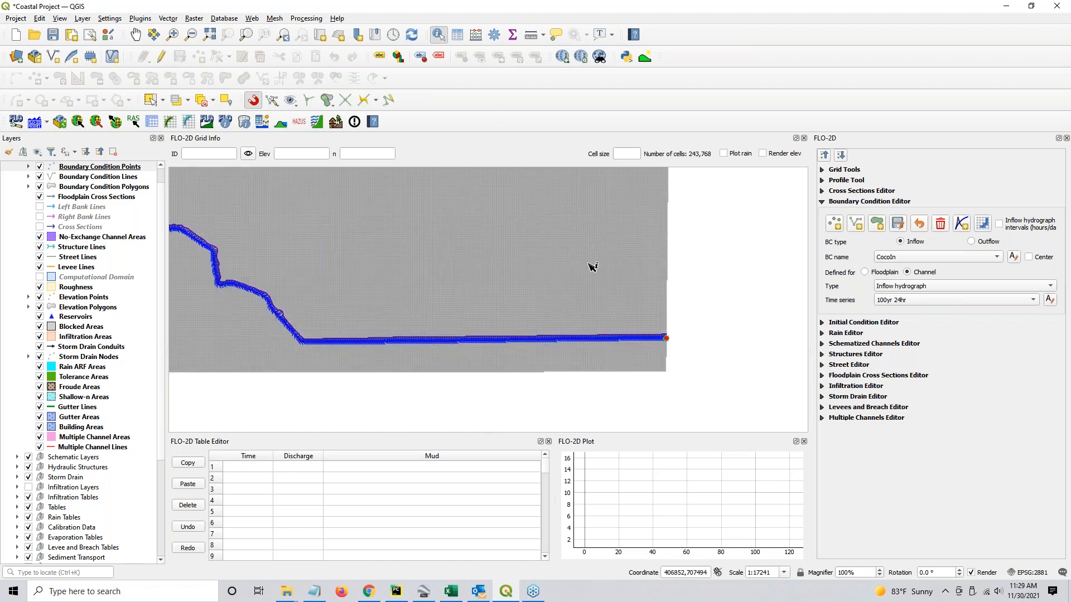
left_click_drag(453, 282, 557, 368)
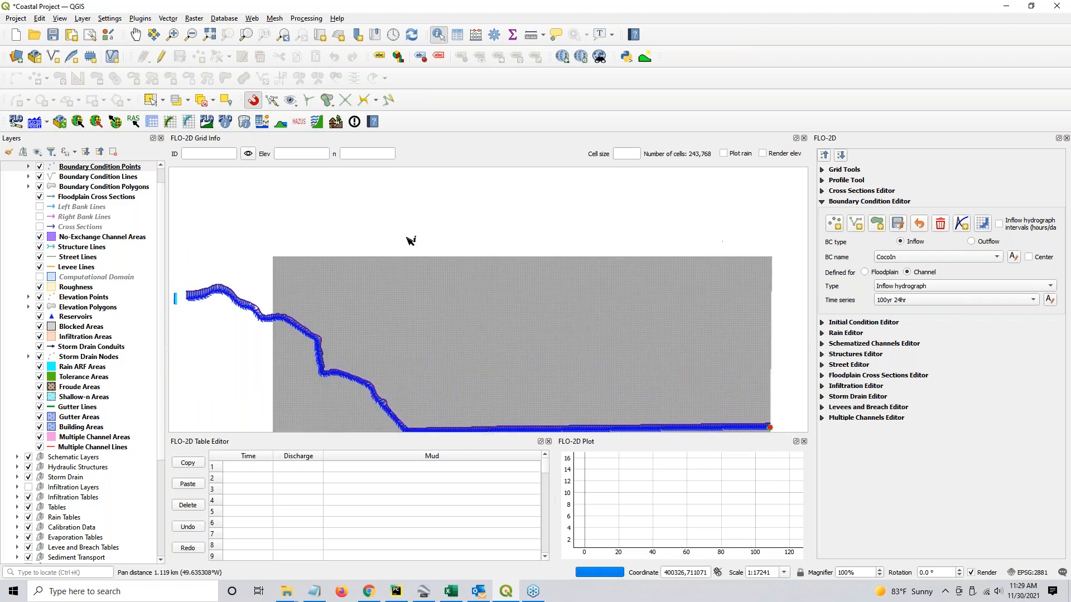
scroll(490, 342, "down", 1)
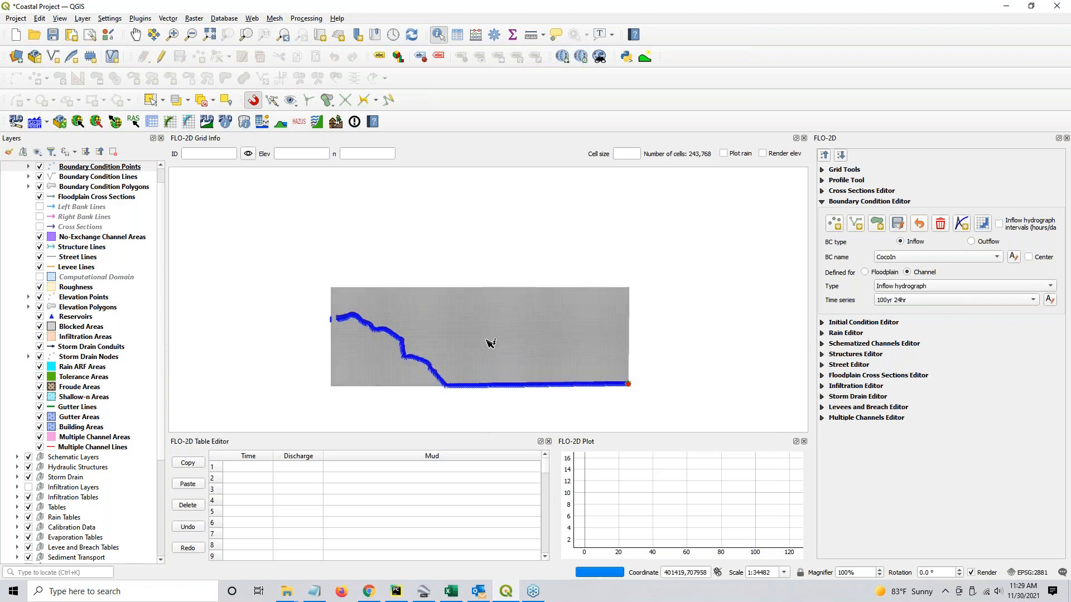
left_click_drag(494, 362, 480, 317)
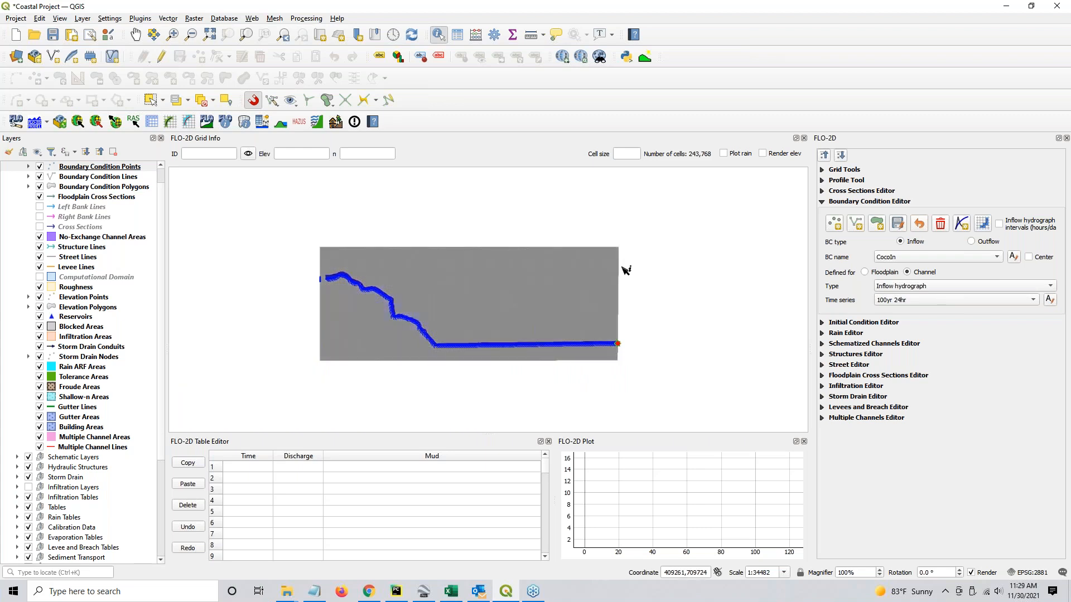
scroll(70, 535, "down", 5)
left_click(16, 559)
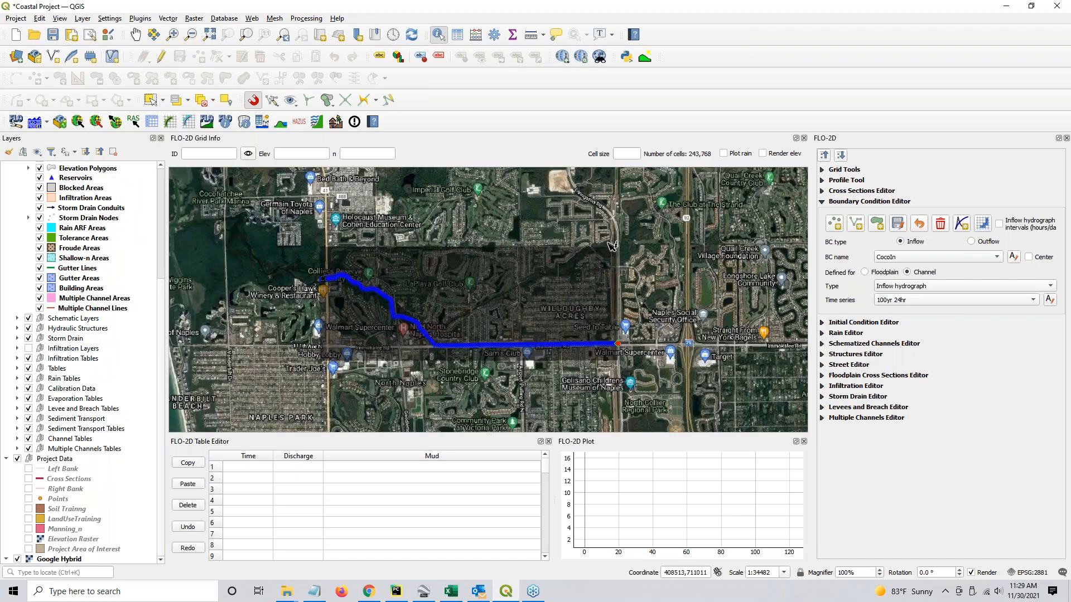
- Examine the aerial imagery north of the channel, from the eastern road corridor west to the channel outlet
scroll(604, 254, "up", 3)
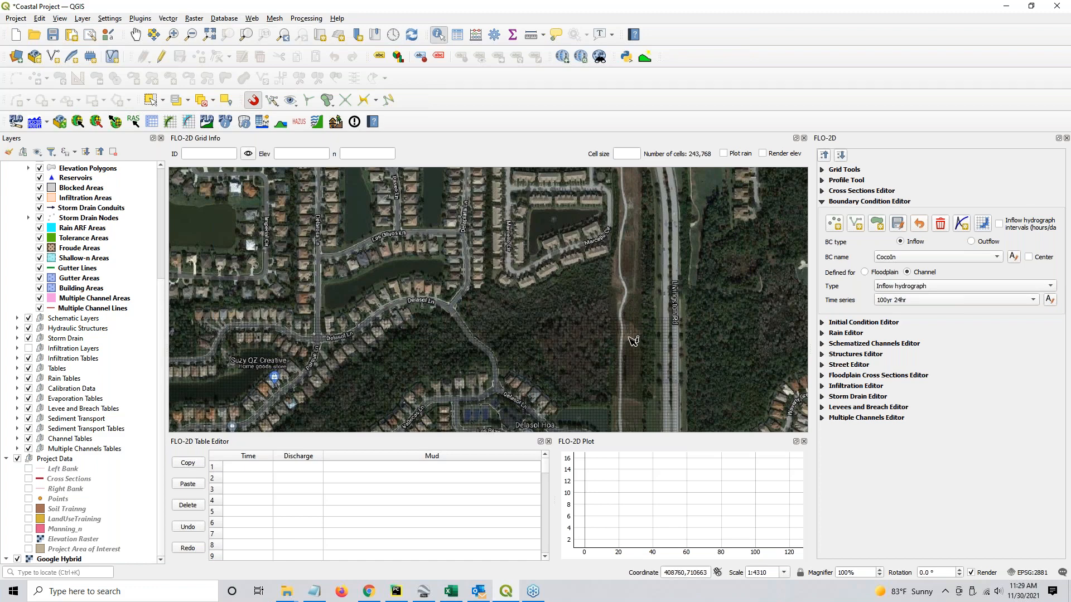
scroll(630, 337, "down", 1)
left_click_drag(629, 337, 570, 245)
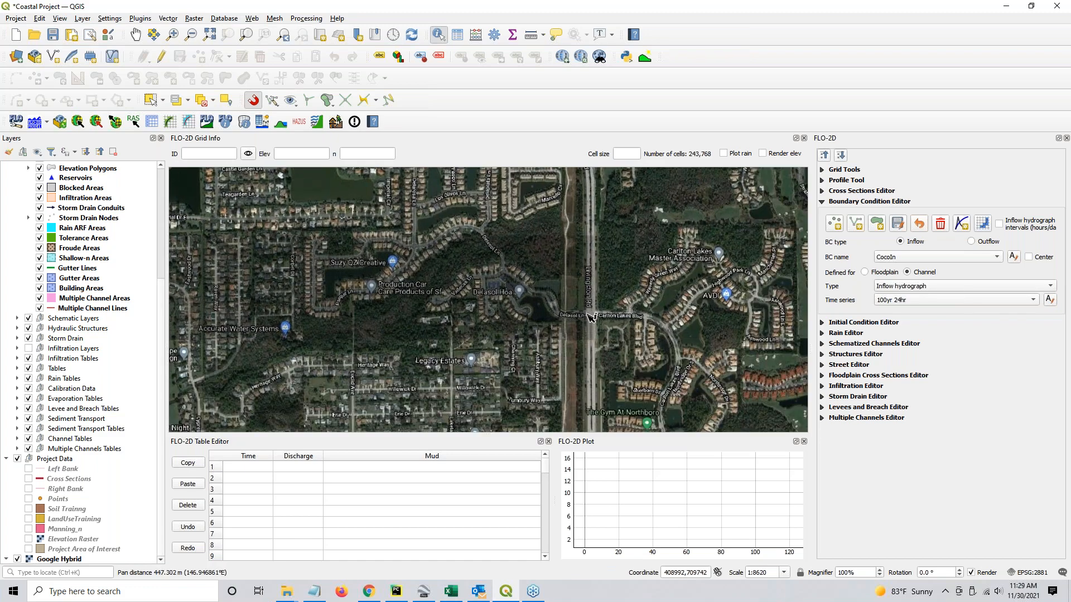
left_click_drag(327, 306, 488, 369)
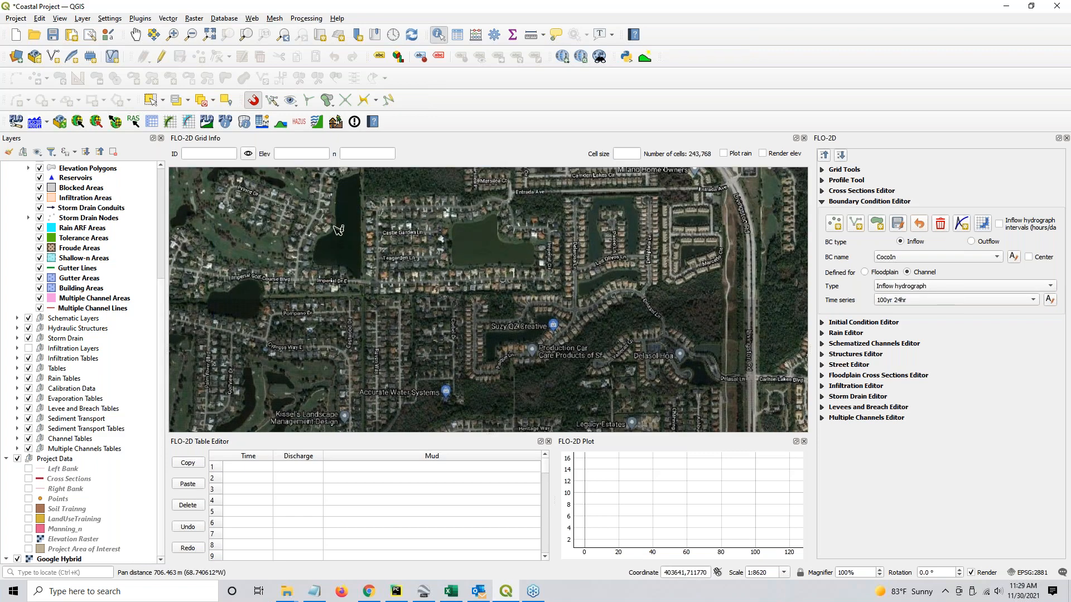
left_click_drag(380, 286, 683, 273)
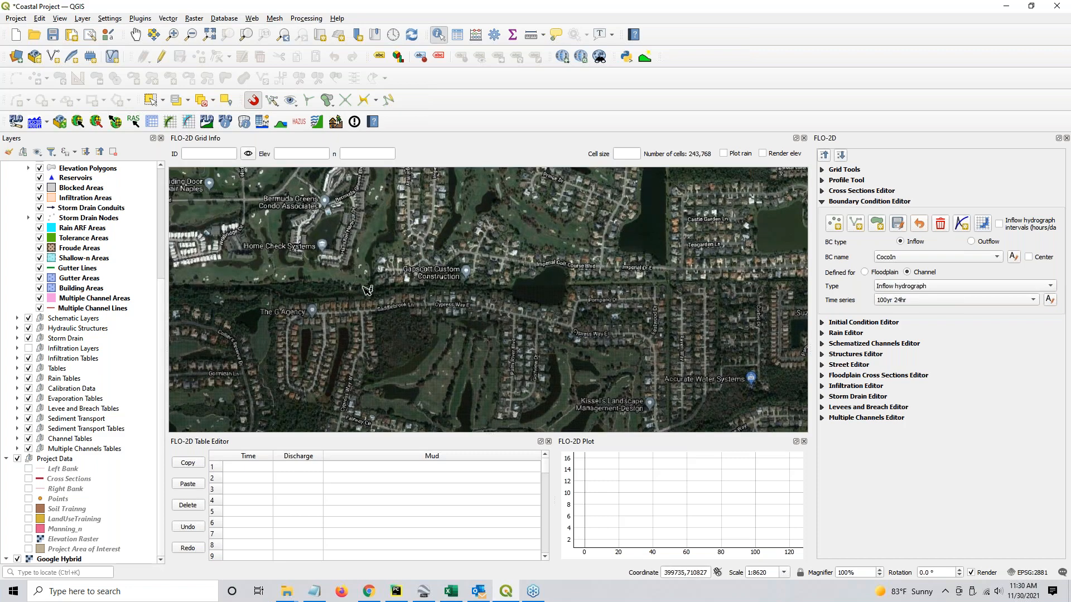
left_click_drag(328, 298, 544, 285)
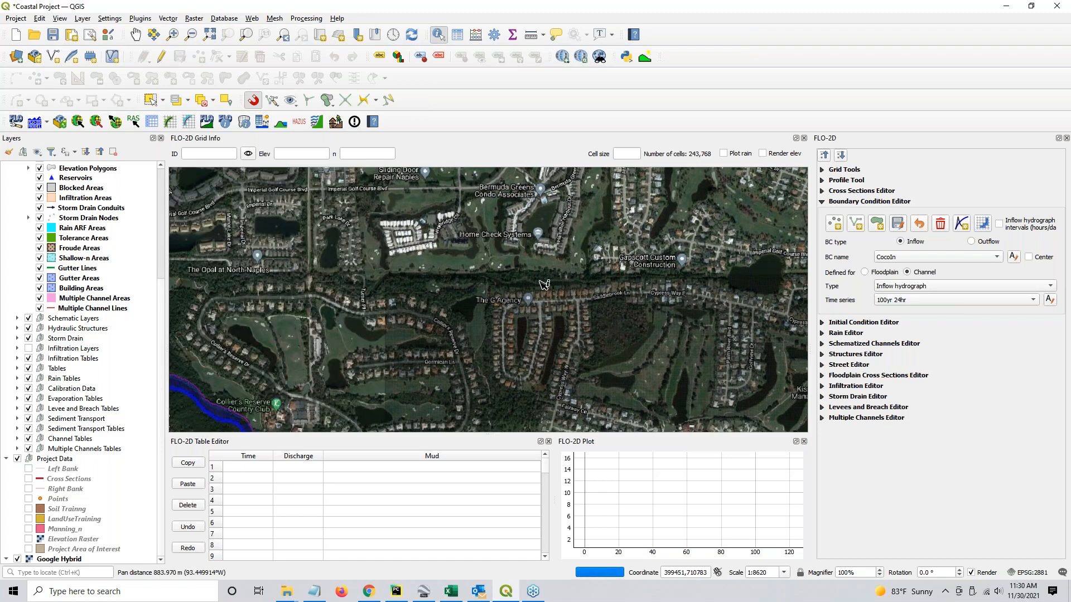
left_click_drag(350, 283, 556, 274)
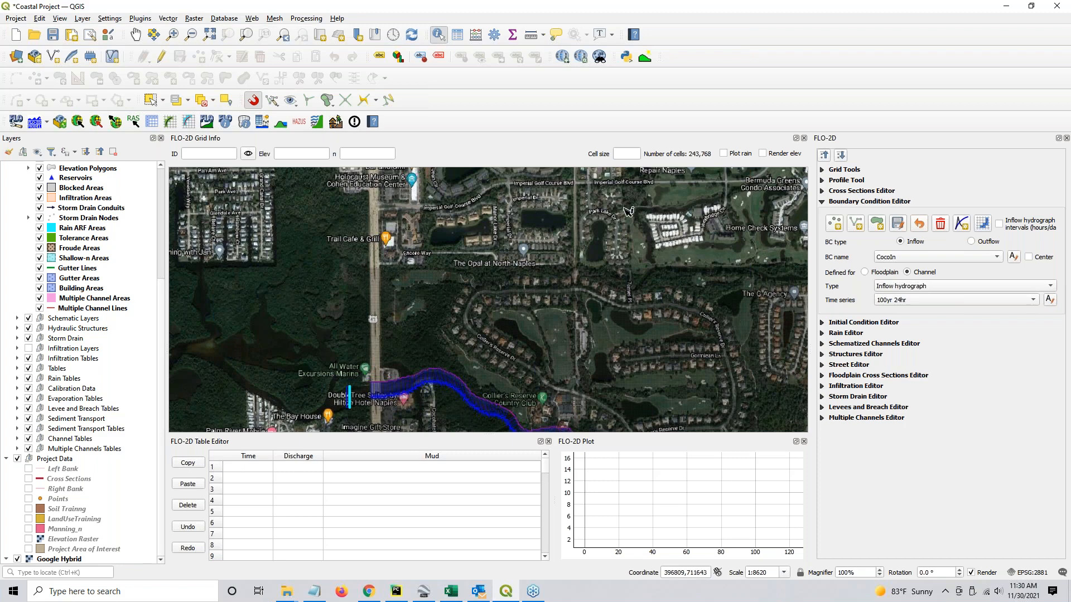
left_click_drag(652, 251, 498, 281)
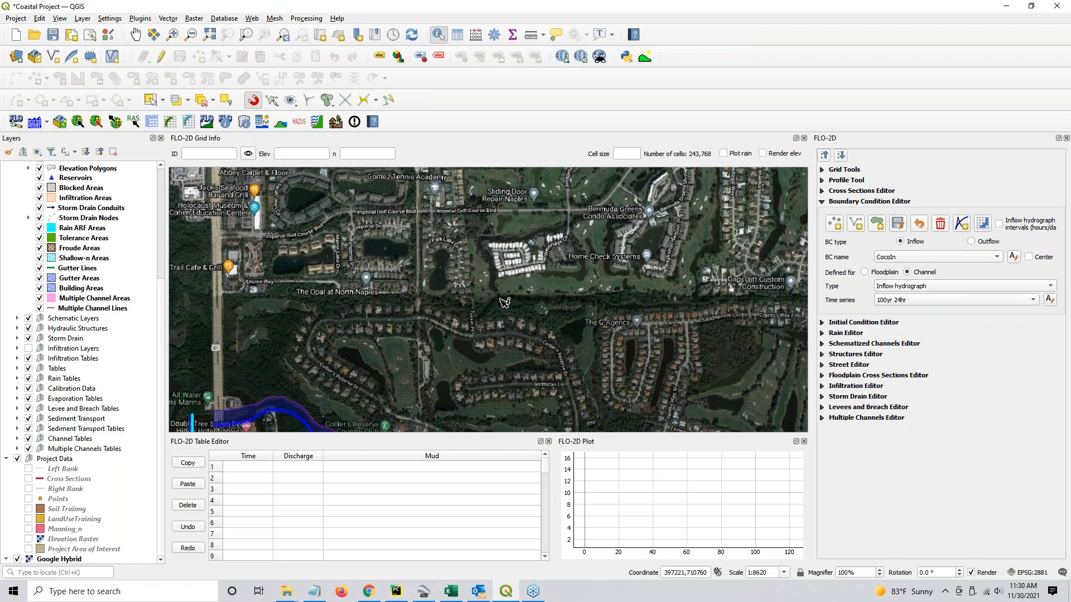
scroll(505, 302, "down", 1)
left_click_drag(609, 390, 453, 299)
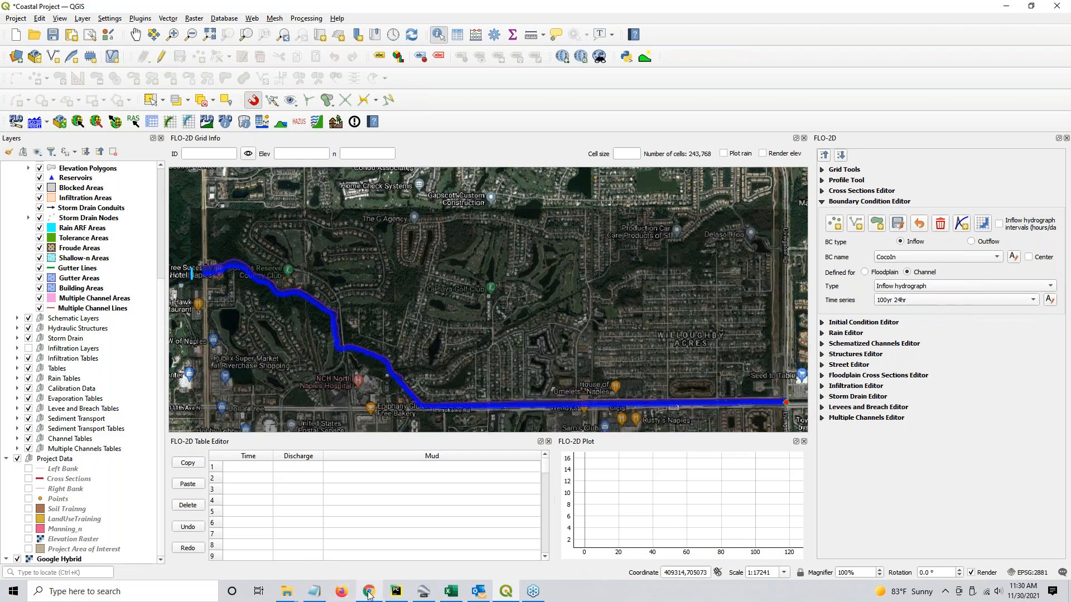
- Switch to the Channel tutorial in Chrome and review the inlet boundary condition instructions through copying the hydrograph data
mouse_move(369, 594)
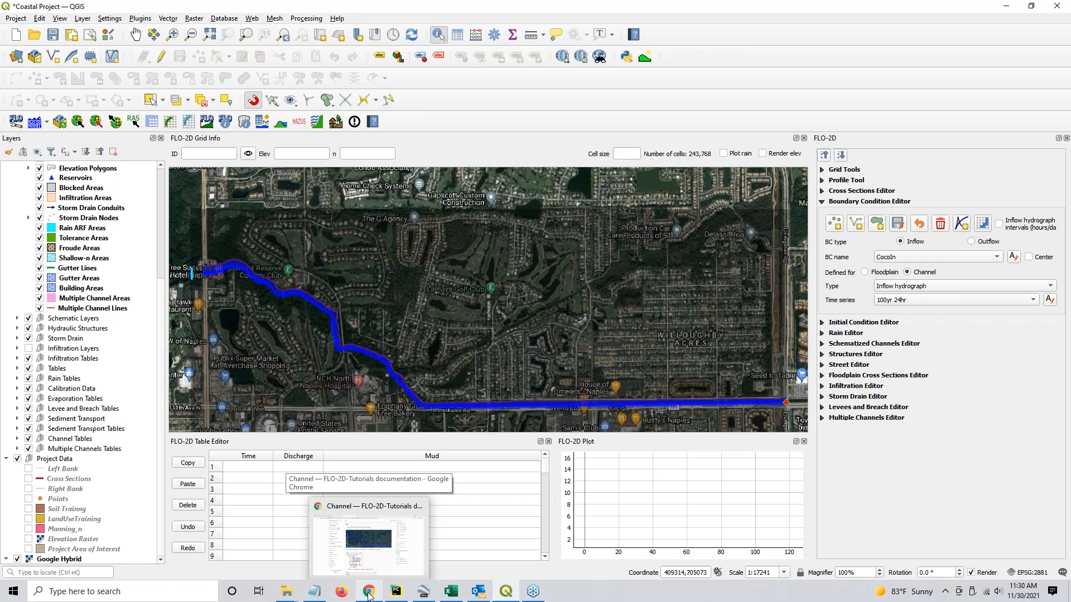
left_click(369, 594)
scroll(492, 442, "down", 9)
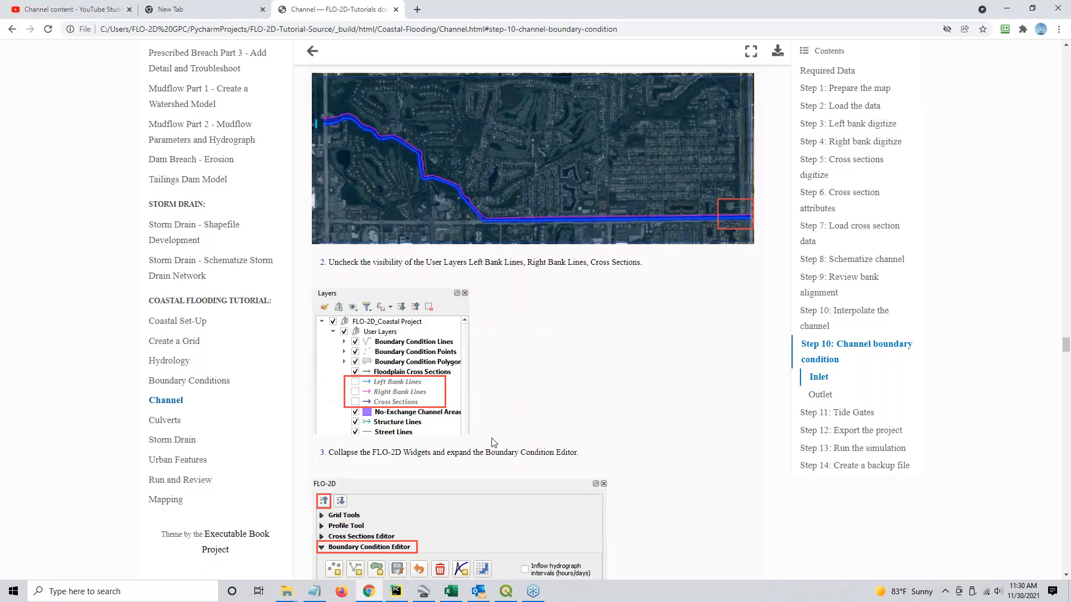
scroll(492, 443, "down", 6)
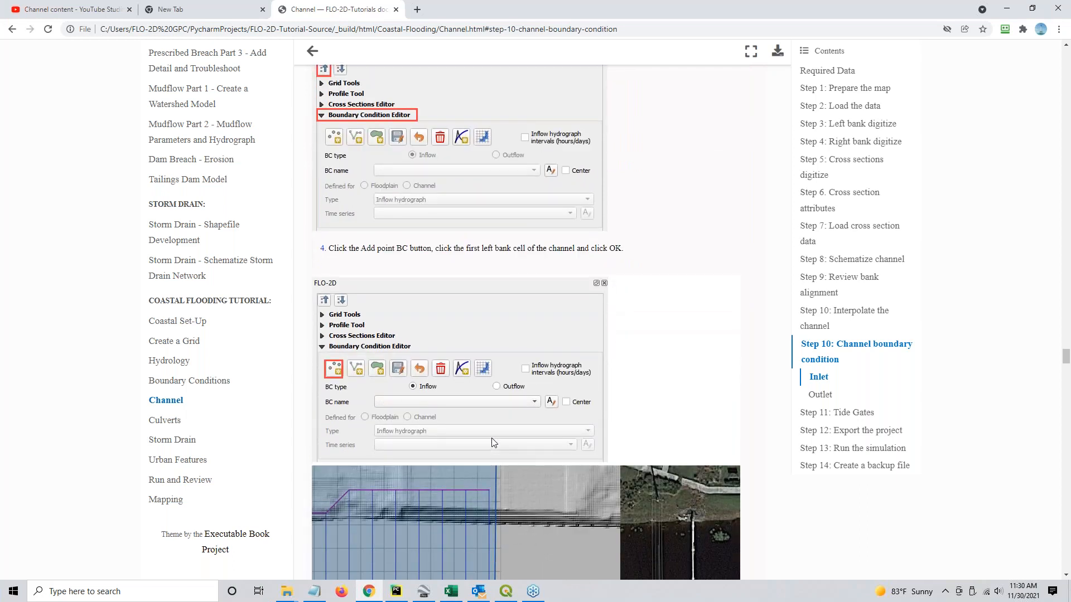
scroll(492, 442, "down", 2)
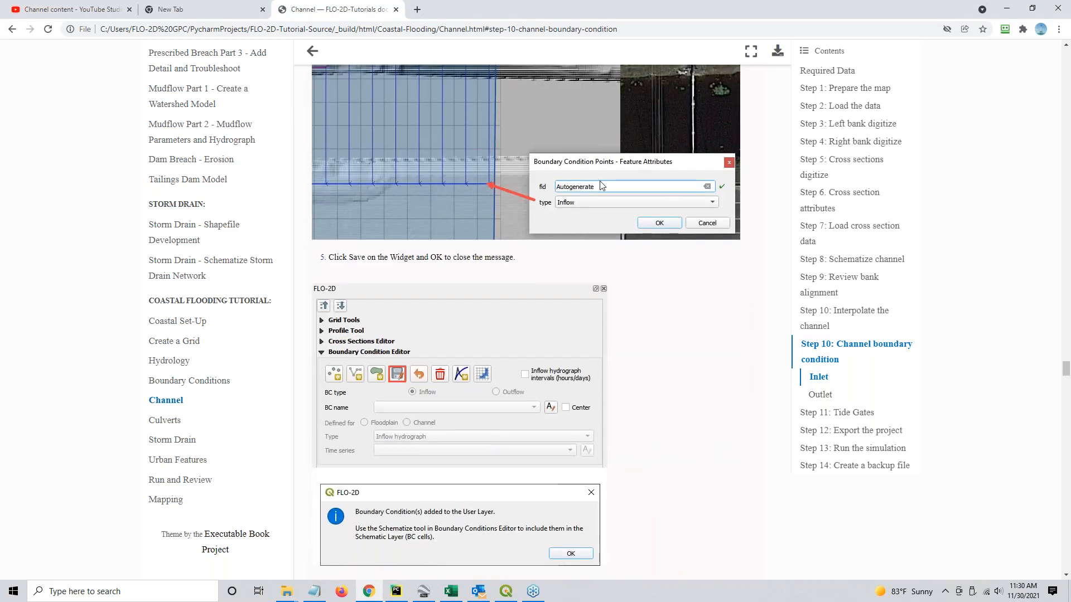
scroll(334, 294, "up", 8)
left_click(328, 369)
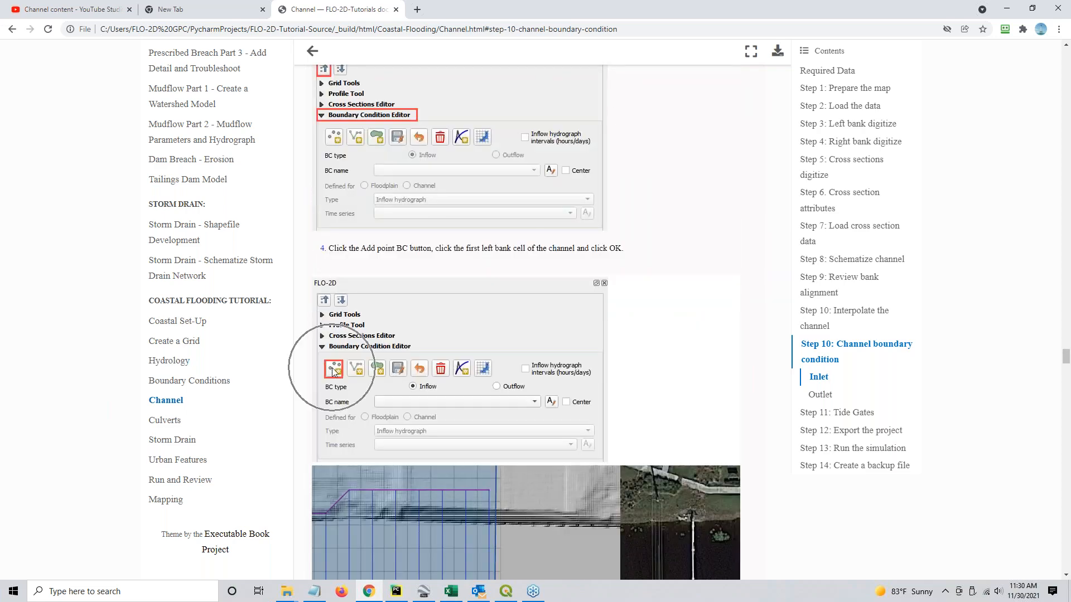
scroll(580, 407, "down", 7)
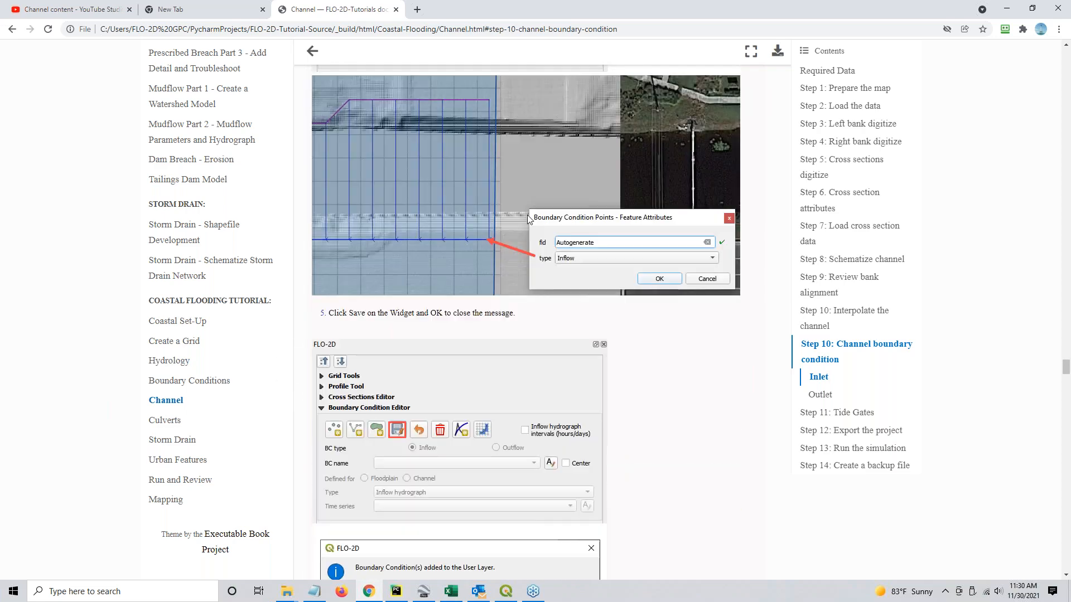
left_click(489, 239)
scroll(490, 239, "down", 4)
left_click(392, 209)
scroll(534, 360, "down", 2)
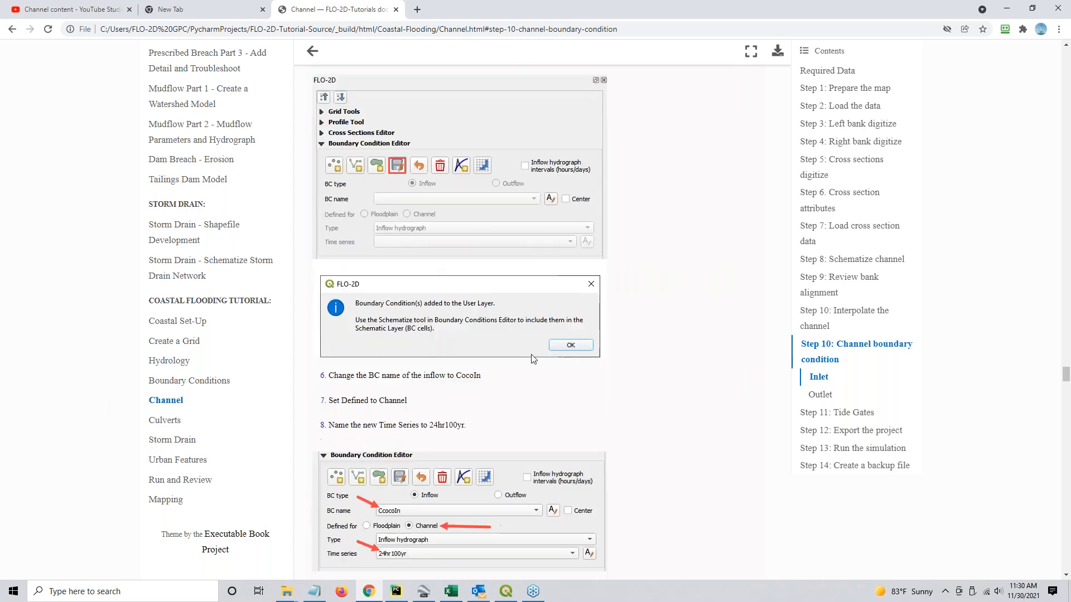
scroll(483, 328, "down", 3)
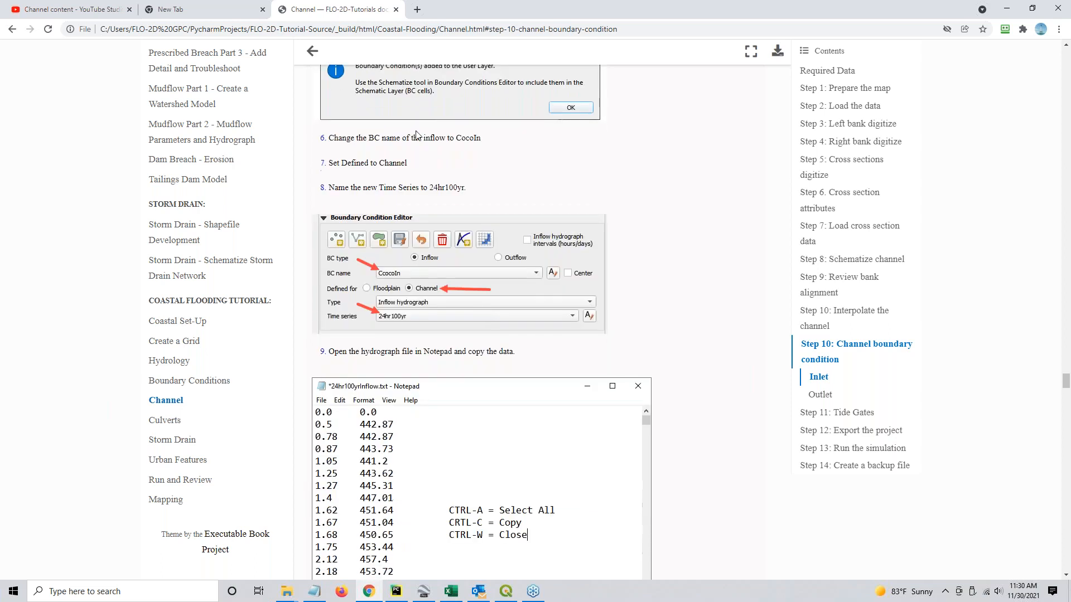
scroll(398, 455, "down", 2)
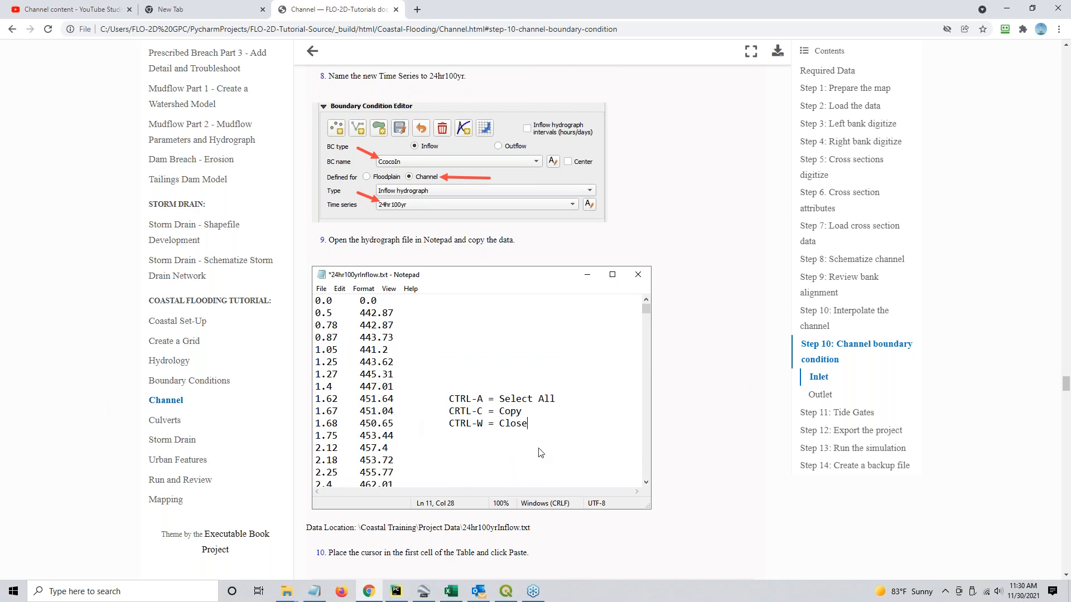
- In File Explorer, open 24hr100yrInflow.txt from the Boundary Conditions folder within Coastal Training's Project Data
left_click_drag(1070, 78, 639, 81)
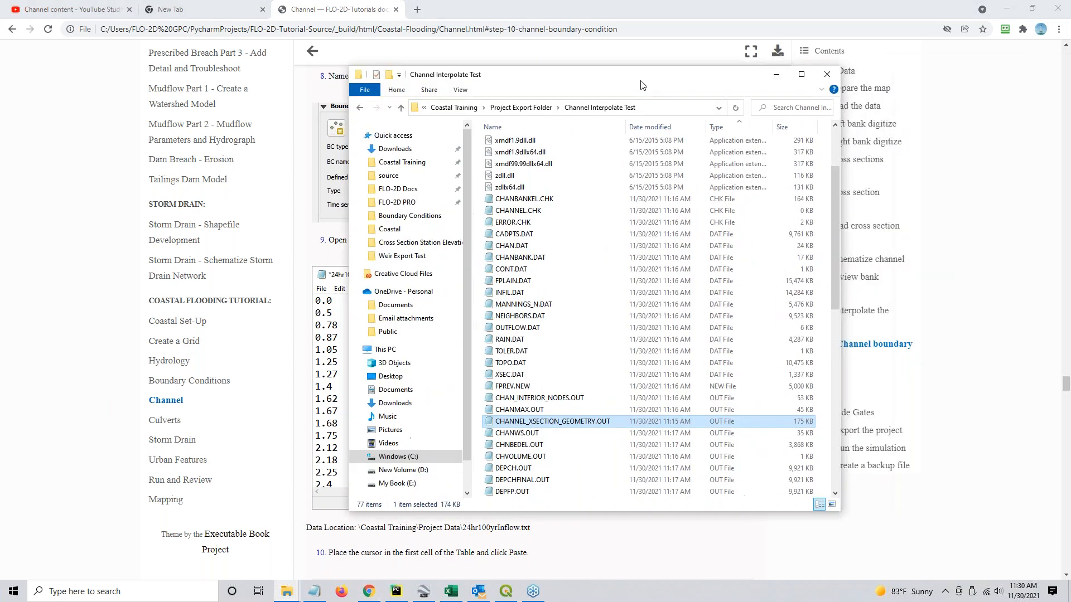
left_click(410, 163)
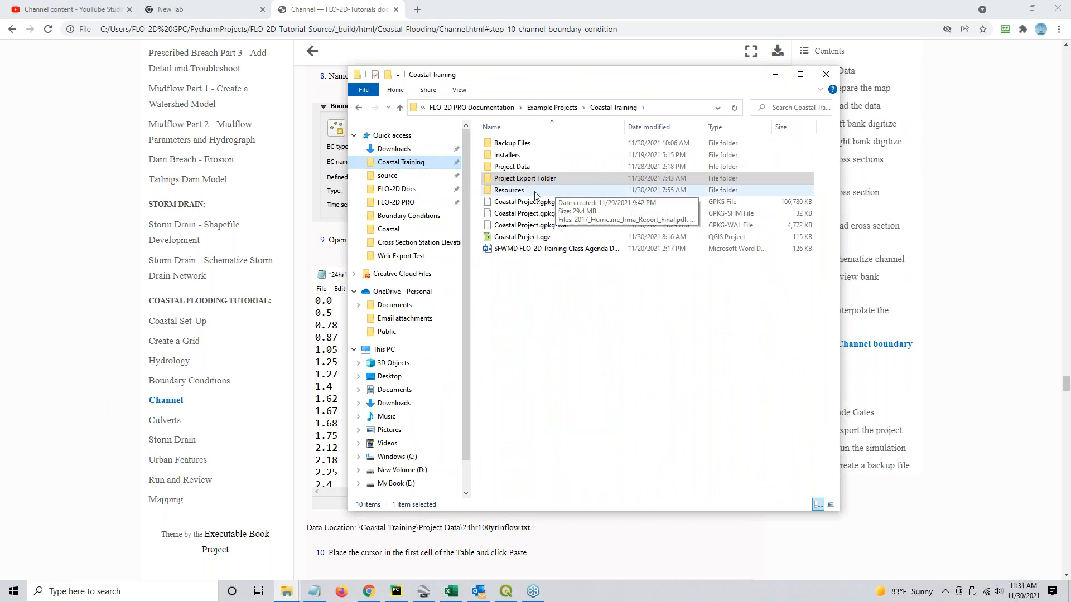
left_click(518, 168)
double_click(518, 167)
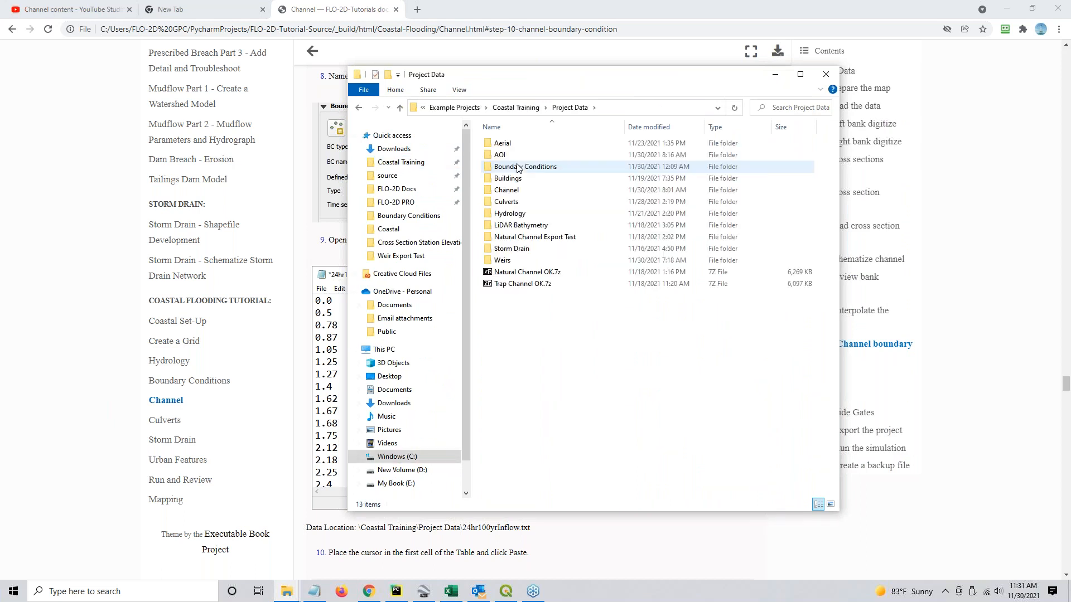
double_click(518, 167)
left_click(511, 144)
double_click(510, 144)
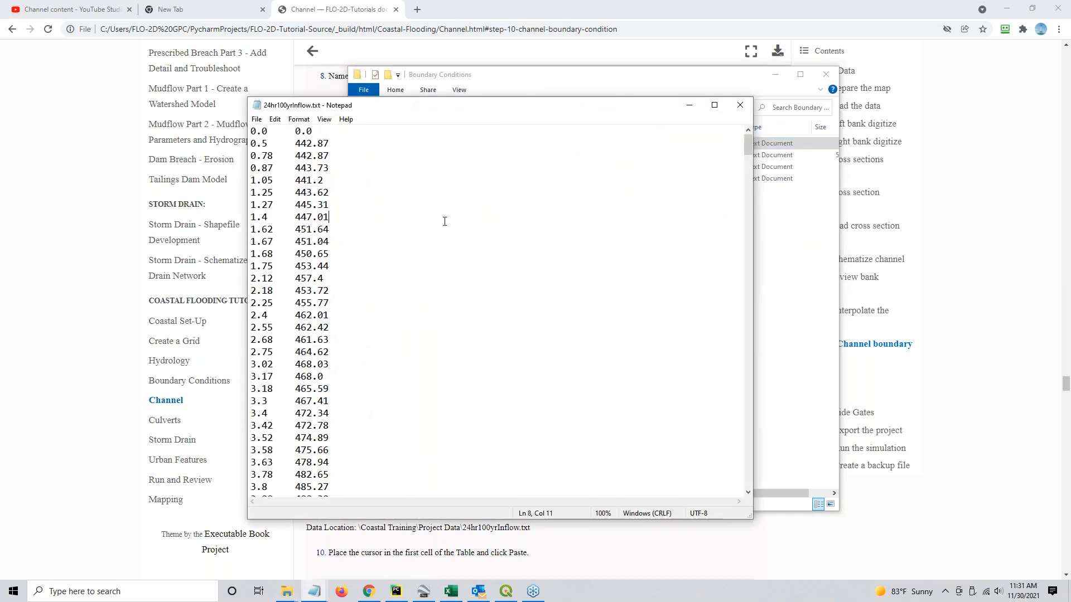
- Copy all the hydrograph data, close the file, and paste it in QGIS into the FLO-2D table from the first Time cell
key("ctrl+a")
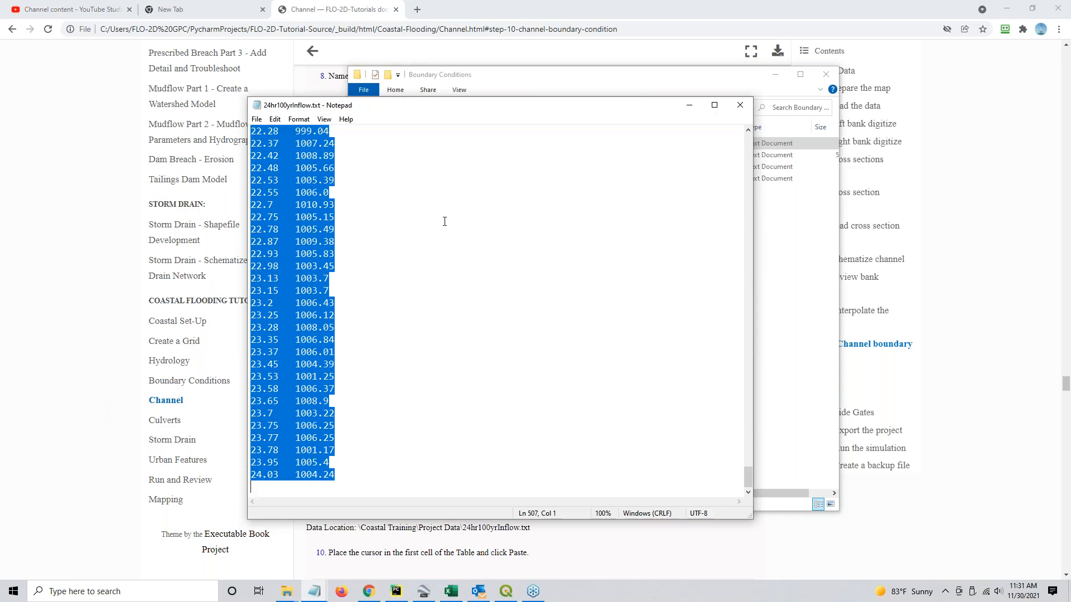
key("alt+F4")
left_click(776, 74)
left_click(505, 593)
left_click(246, 467)
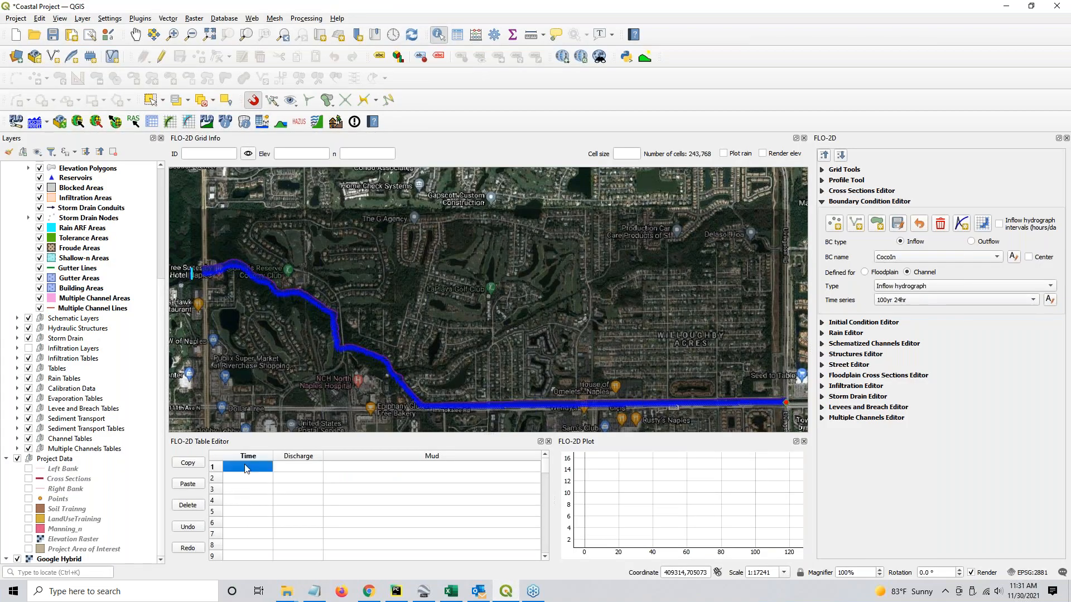
left_click(188, 484)
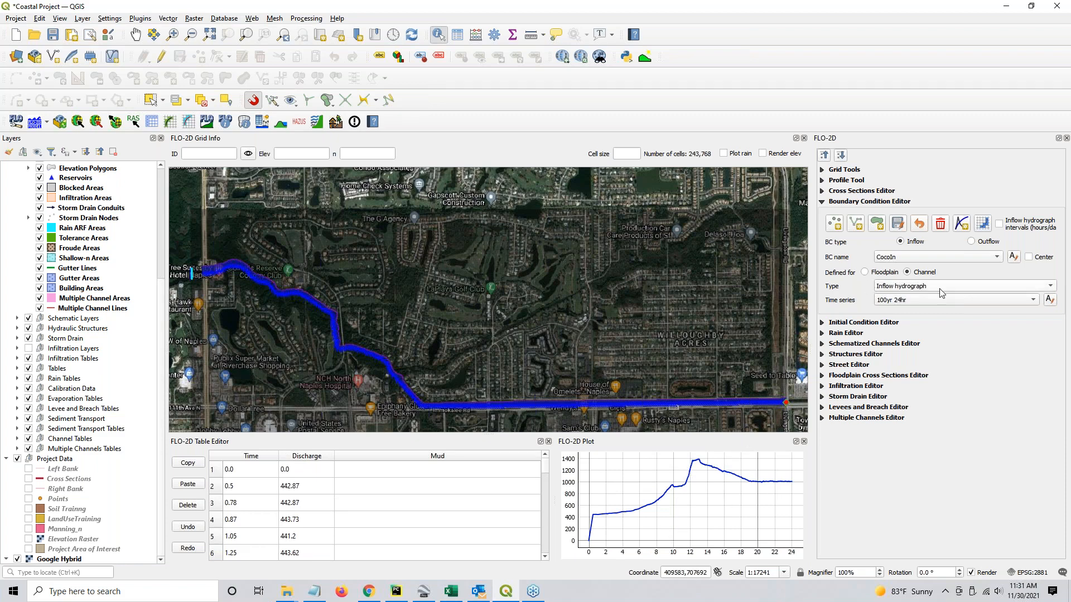
- Schematize the boundary conditions, overwriting the boundary condition grid cells already defined
left_click(982, 223)
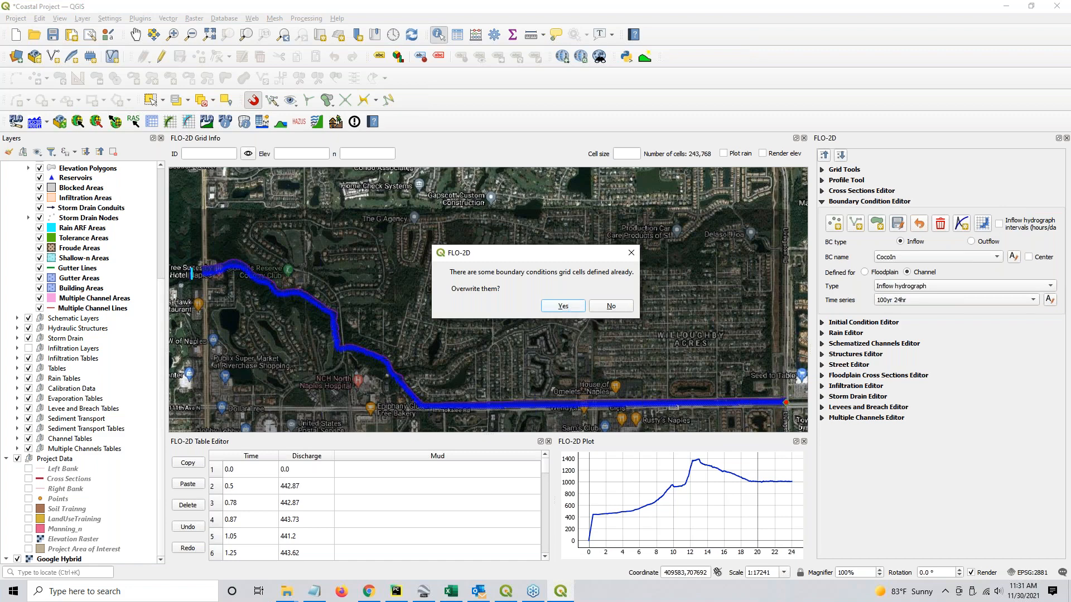
key("Return")
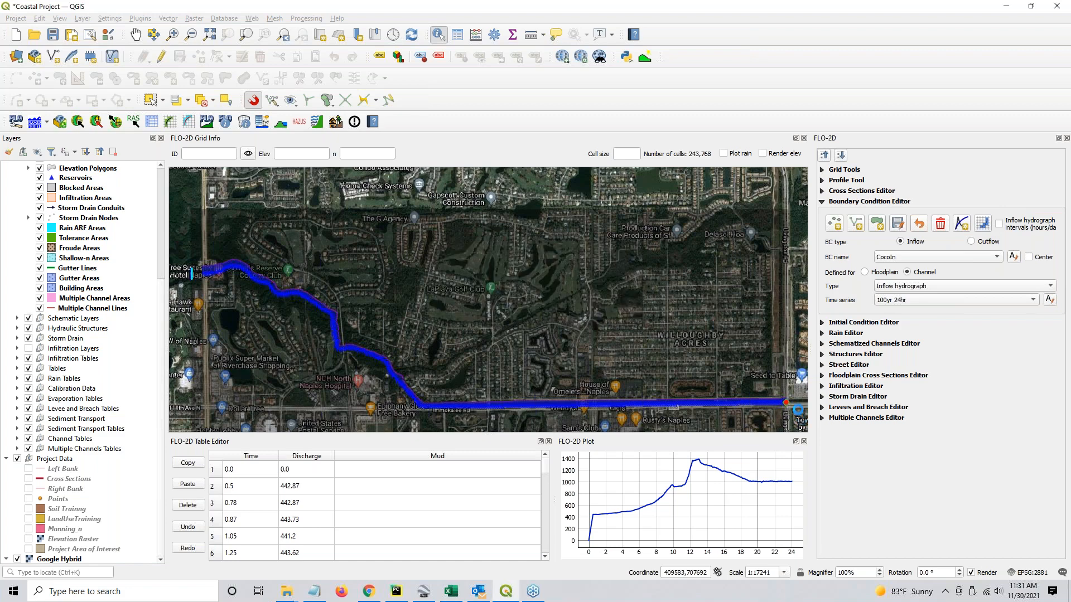
key("Return")
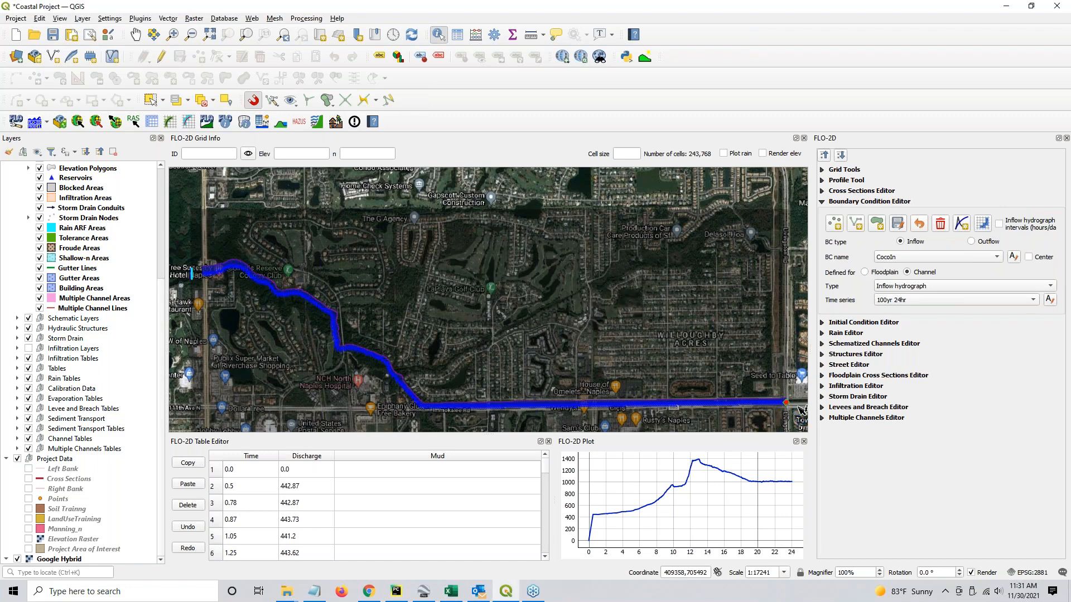
- Examine the channel's inlet boundary cell at its east end, and the channel's west end beside the tidal boundary cells
scroll(786, 403, "up", 5)
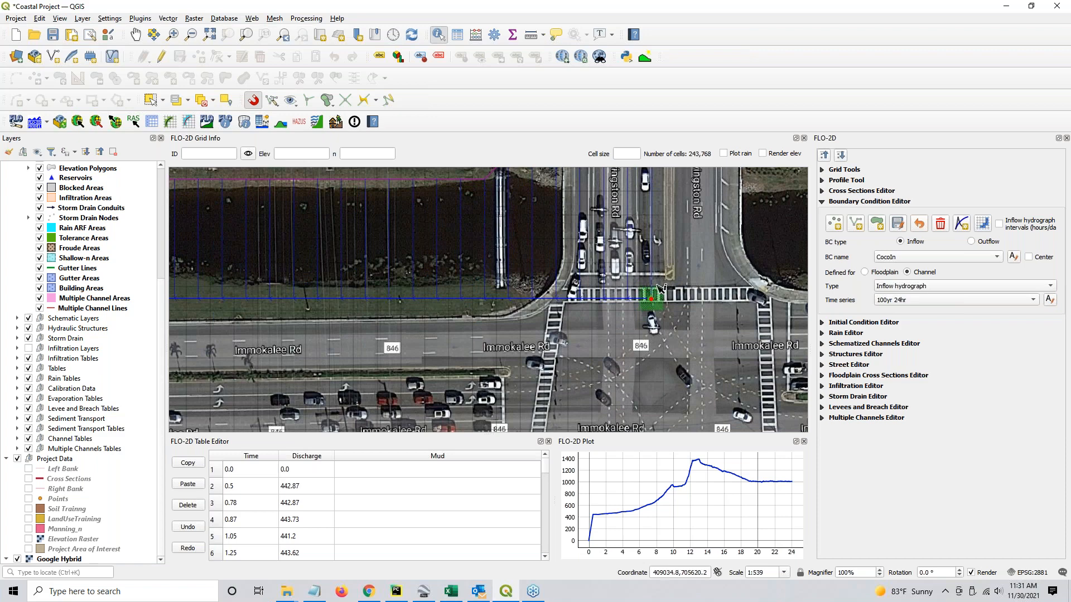
scroll(647, 293, "down", 5)
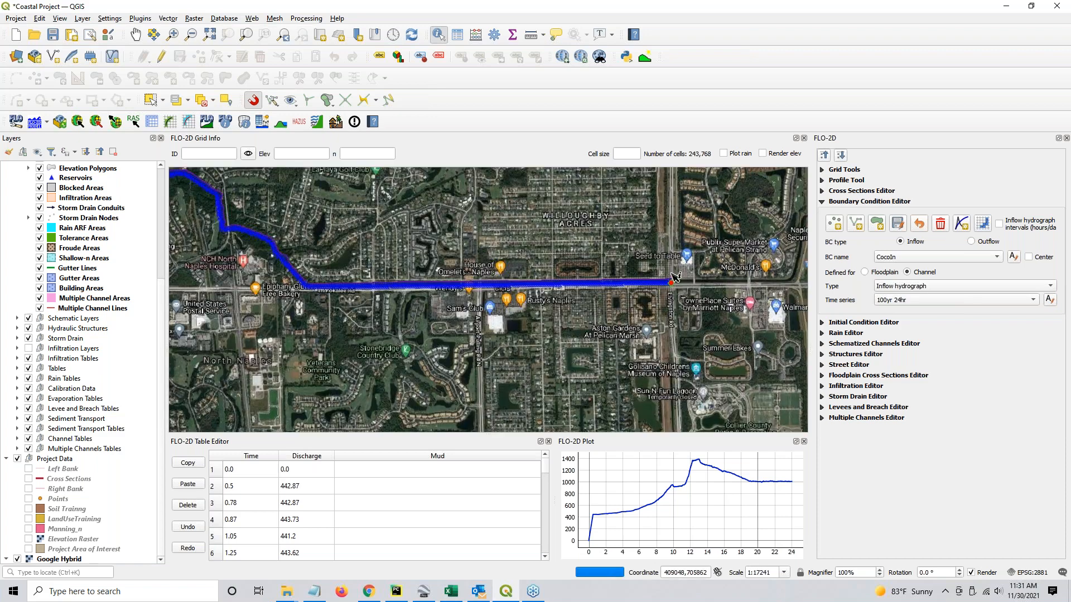
left_click_drag(268, 219, 563, 375)
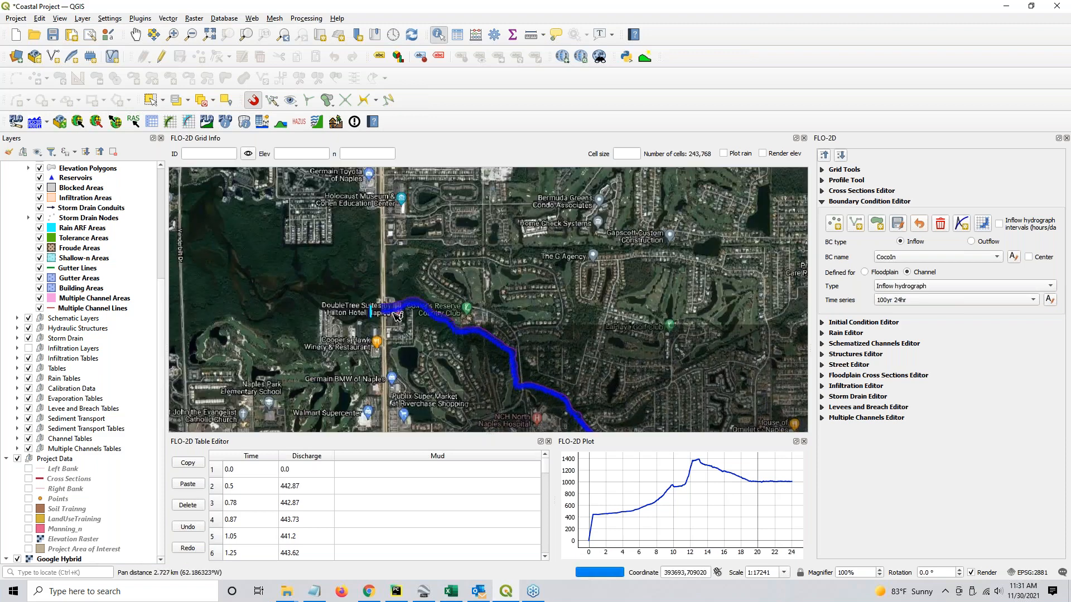
scroll(370, 316, "up", 3)
left_click_drag(521, 278, 521, 321)
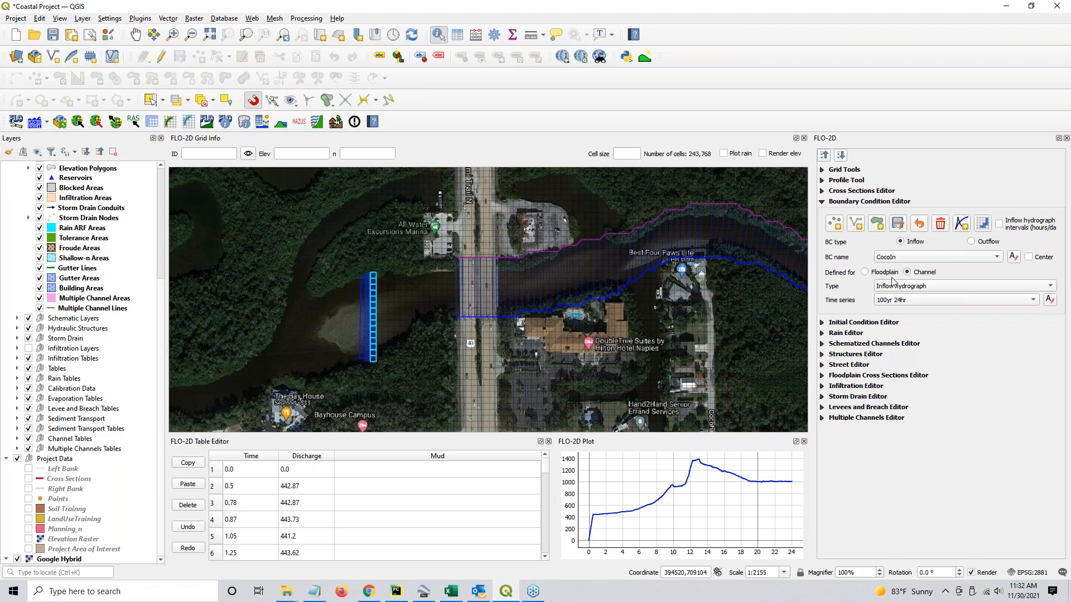
scroll(360, 365, "up", 2)
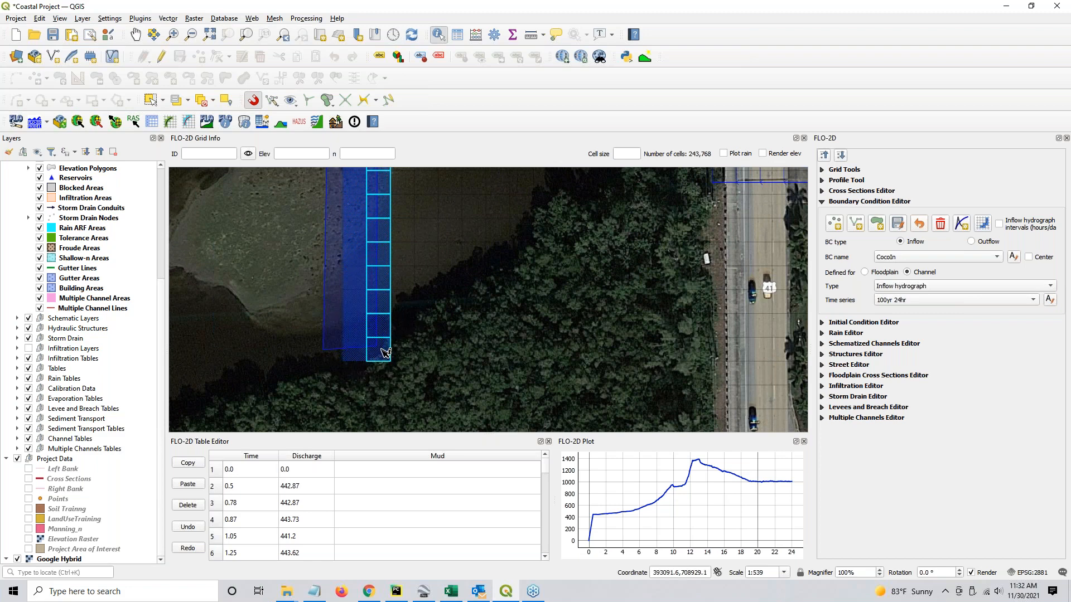
scroll(385, 353, "down", 2)
scroll(380, 311, "up", 2)
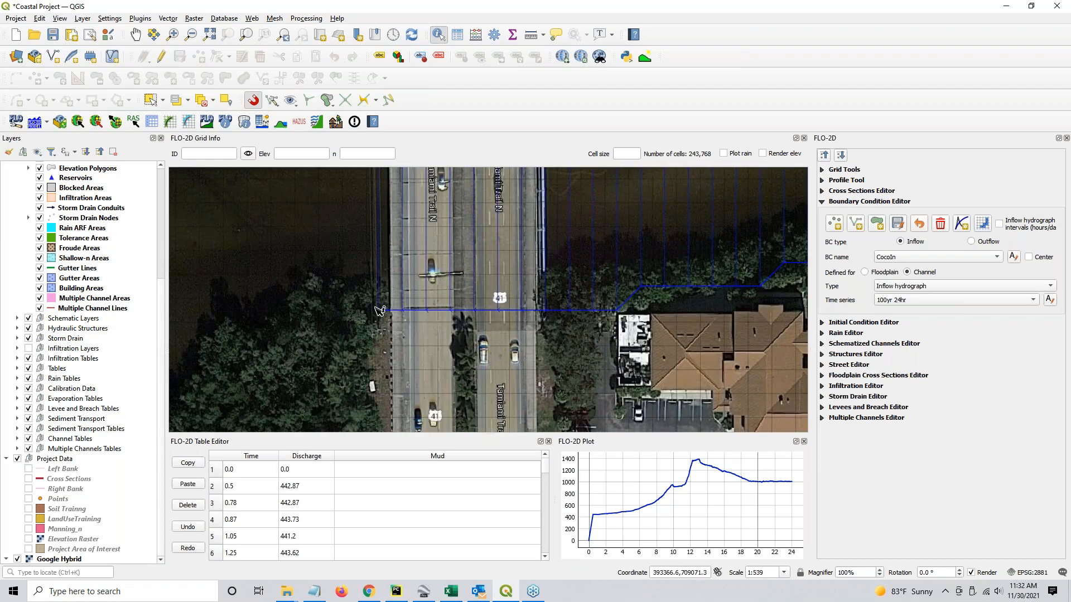
key("ctrl")
key("ctrl")
scroll(407, 335, "down", 2)
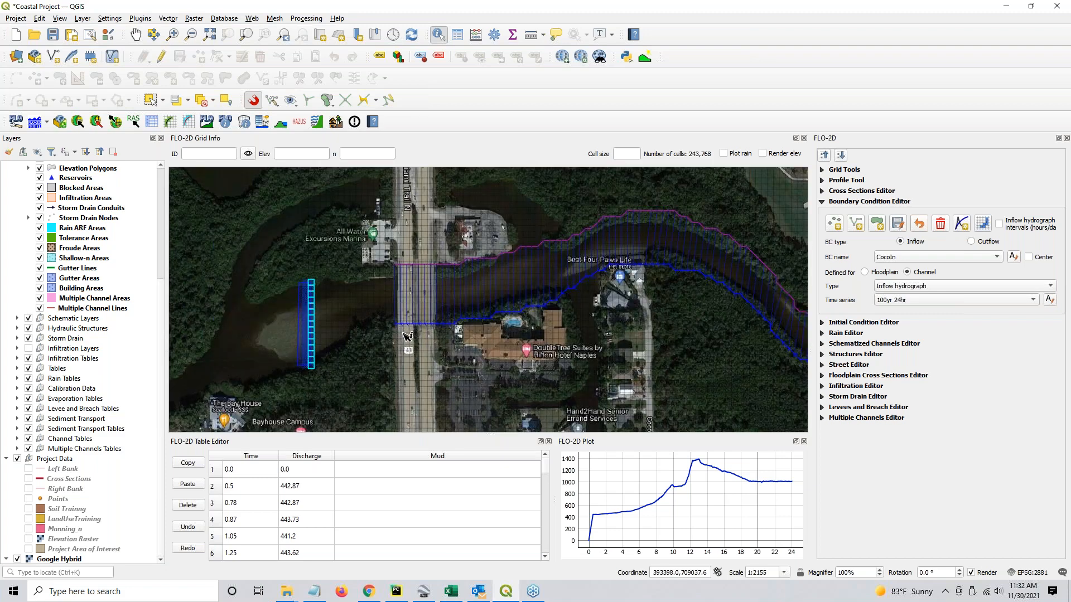
scroll(407, 334, "up", 2)
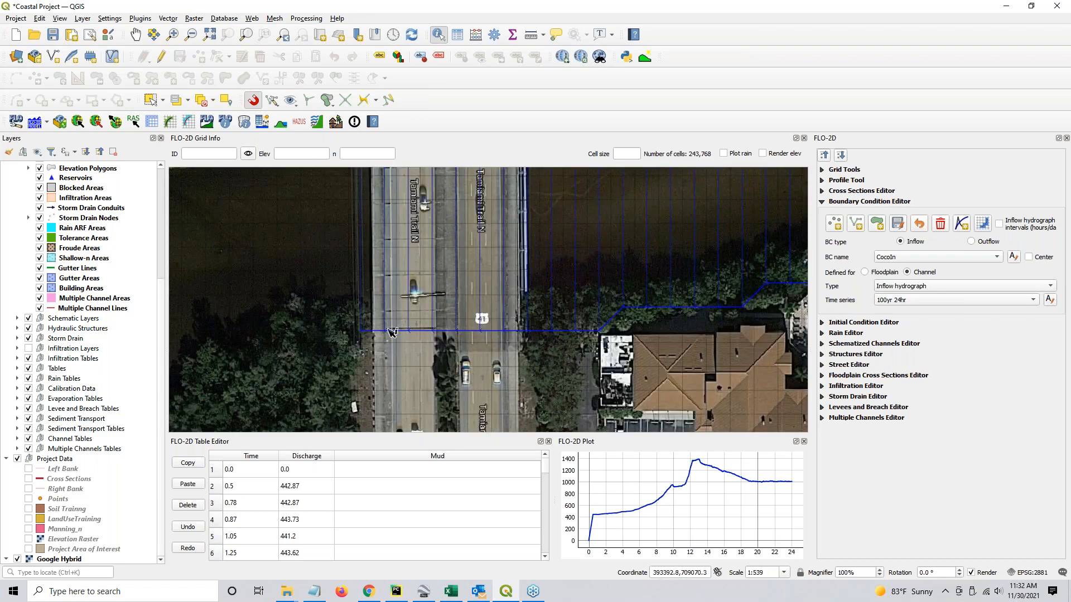
scroll(362, 342, "down", 2)
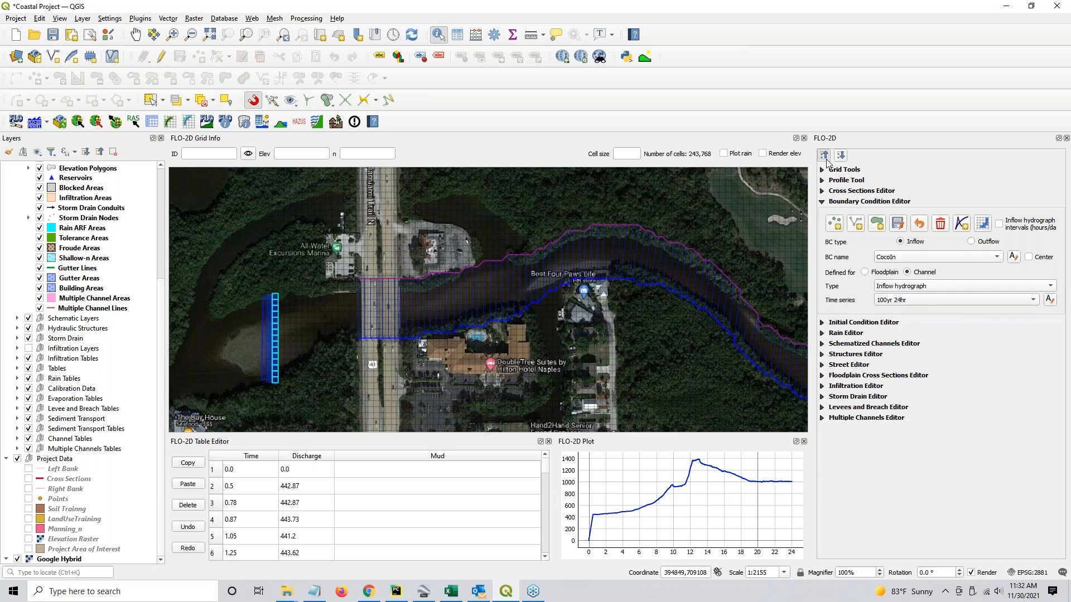
- Select Cross-Section-32 in the Cross Sections Editor and view its location at the channel's outlet end
left_click(826, 159)
left_click(822, 191)
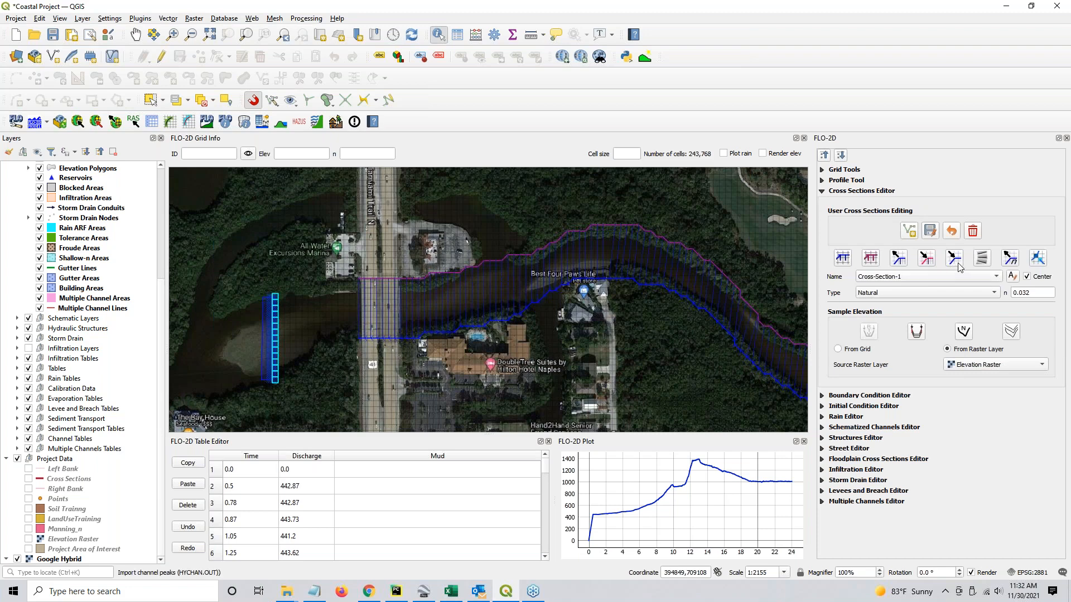
left_click(955, 276)
left_click(906, 498)
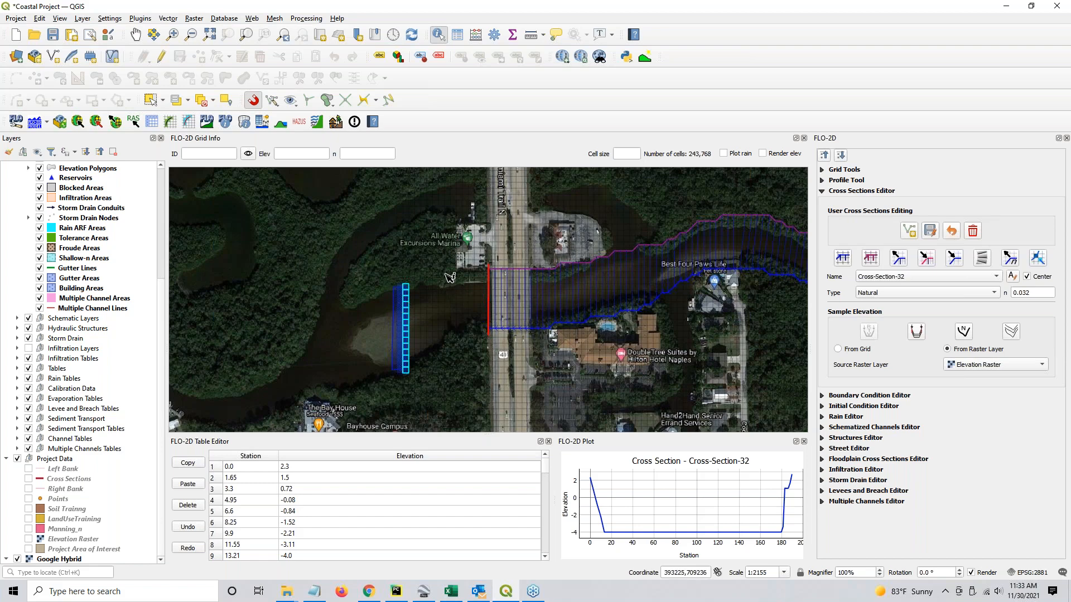
scroll(402, 336, "down", 1)
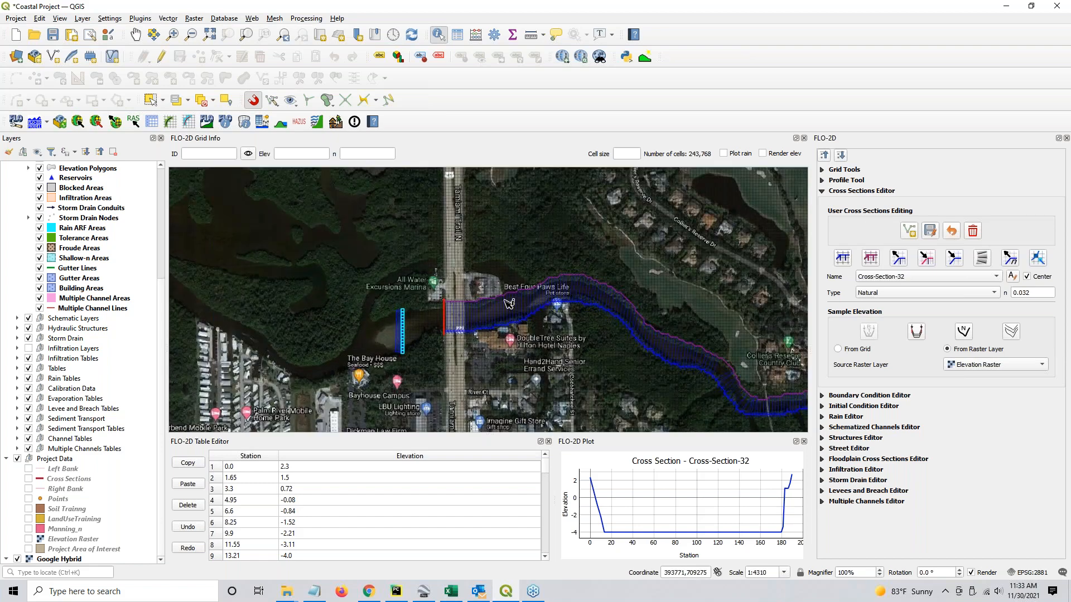
scroll(655, 303, "down", 1)
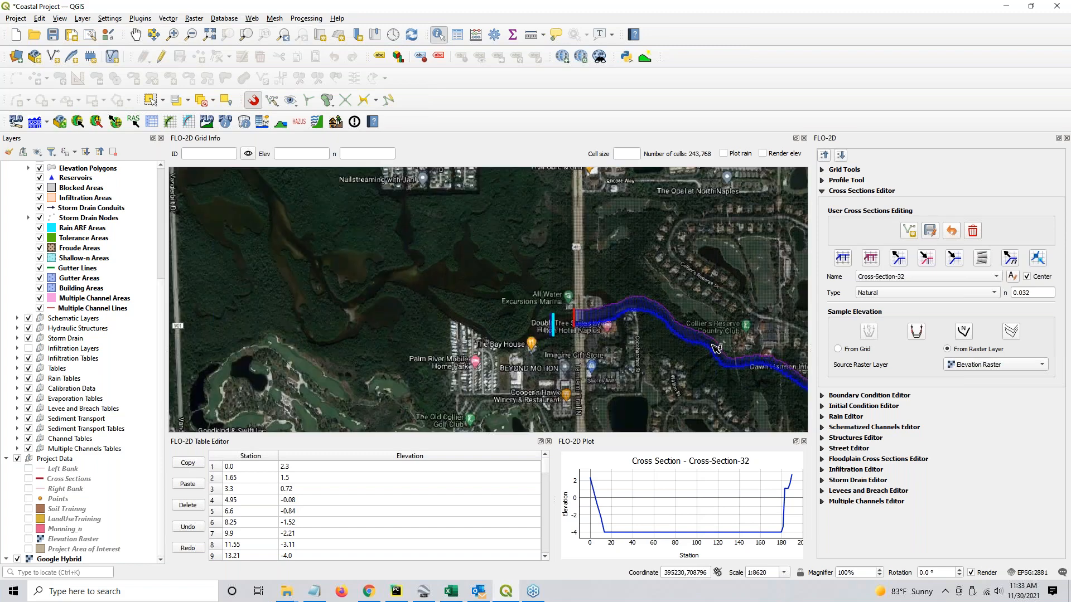
left_click_drag(694, 343, 422, 277)
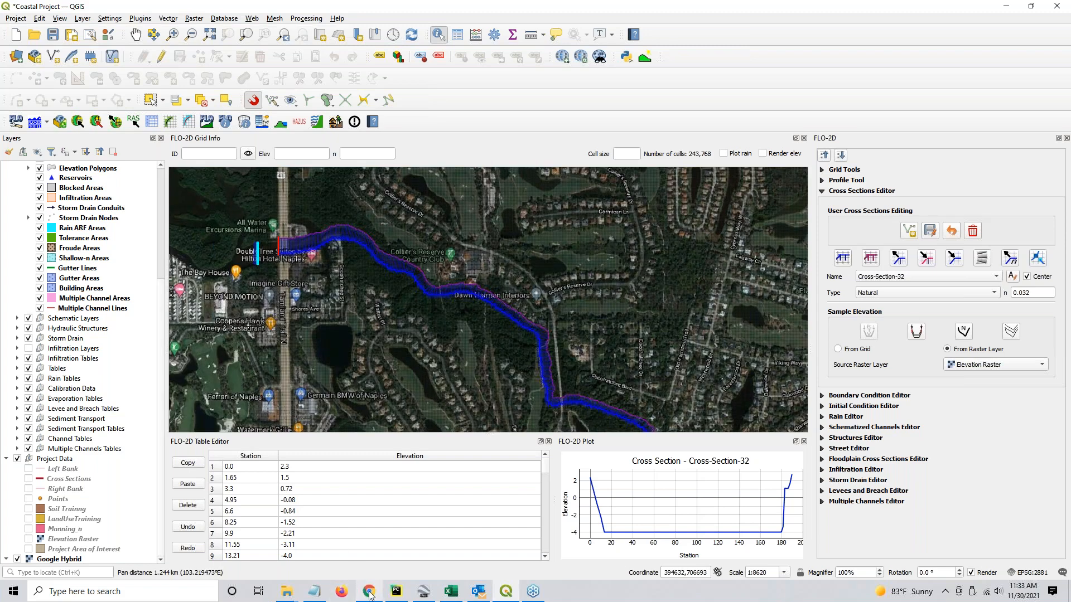
- Switch to the Channel tutorial in Chrome and review the Outlet section and the Step 11 Tide Gates instructions through creating the second structure
left_click(368, 593)
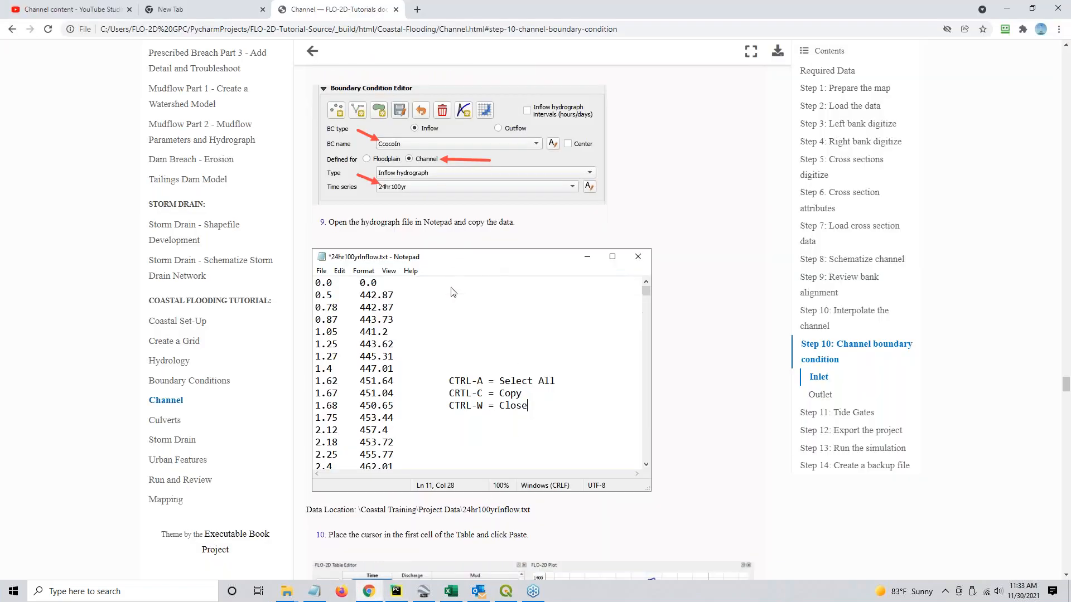
scroll(452, 292, "down", 13)
scroll(452, 292, "down", 4)
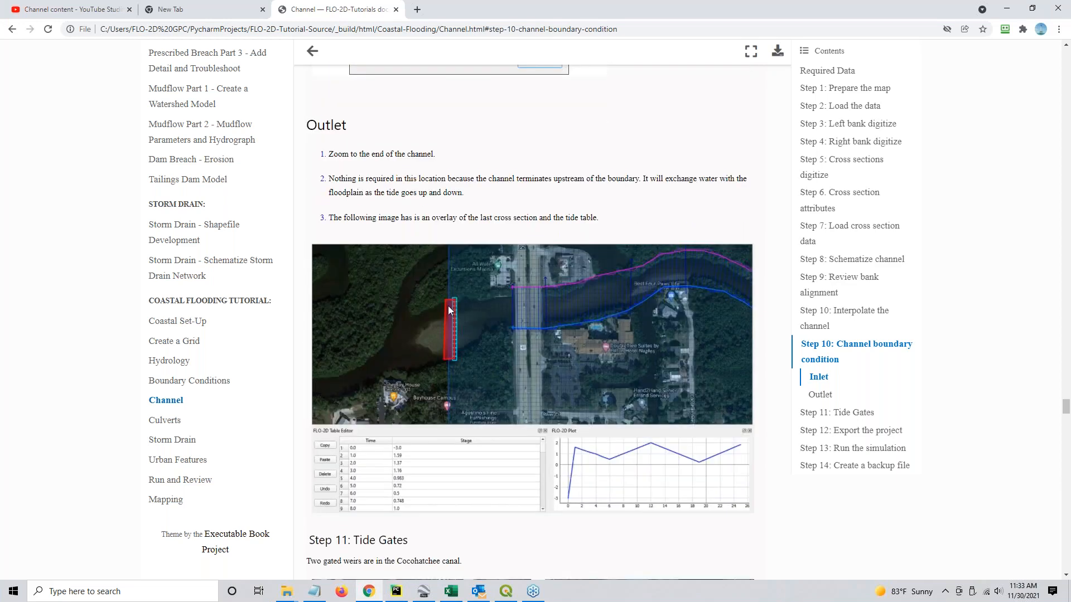
scroll(450, 310, "down", 4)
scroll(451, 311, "down", 3)
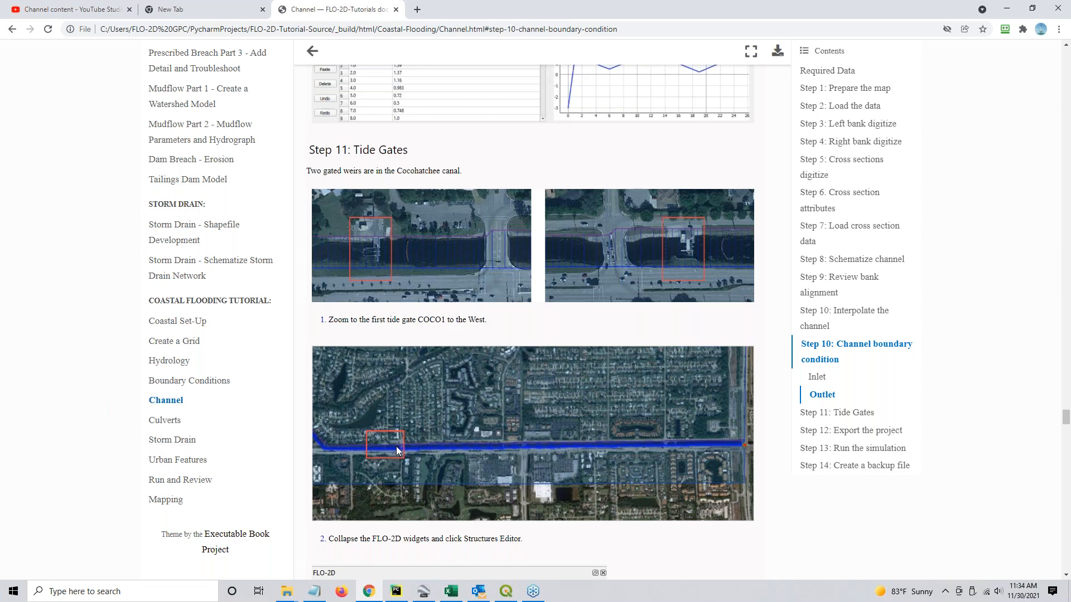
scroll(428, 460, "down", 6)
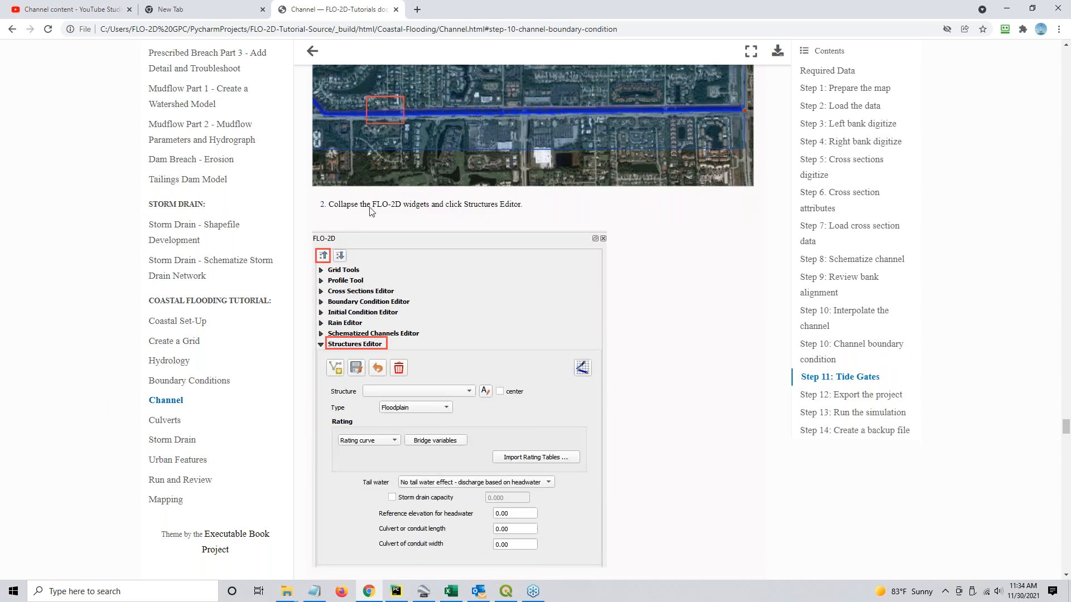
scroll(345, 342, "down", 7)
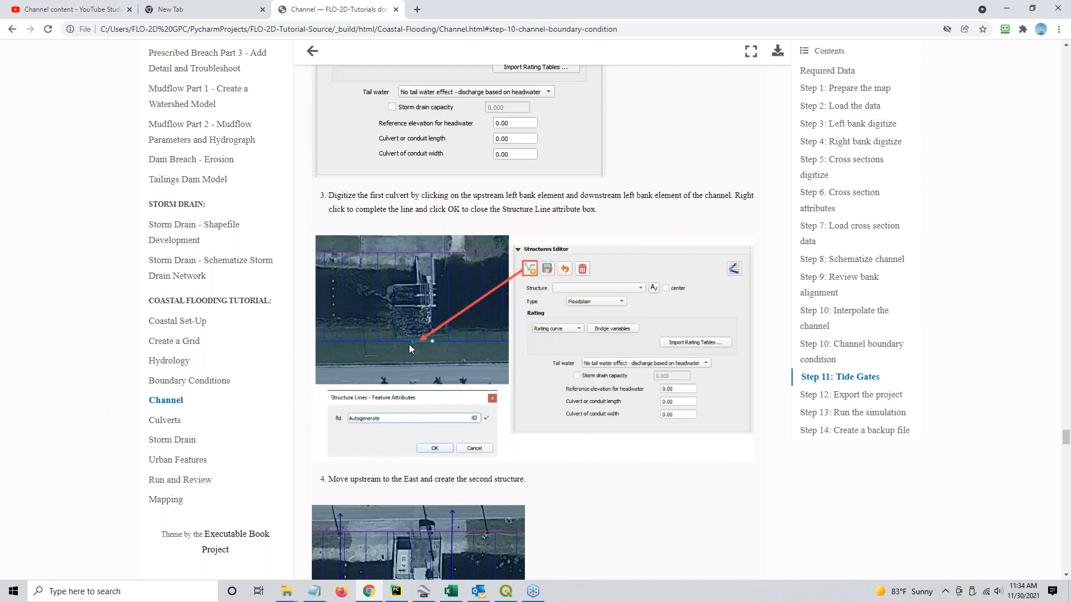
scroll(410, 350, "down", 4)
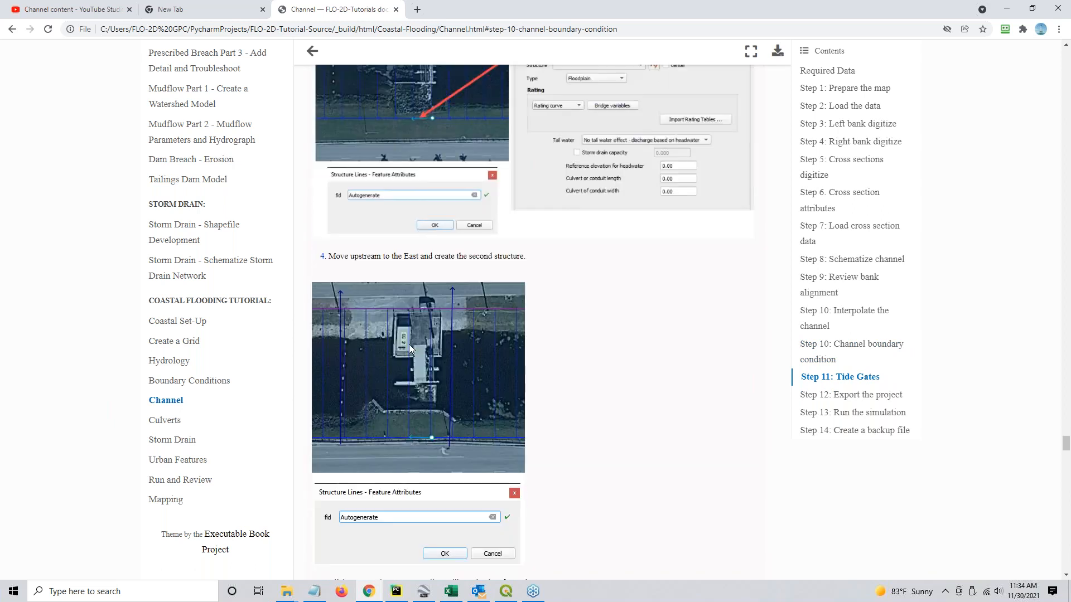
- Back in QGIS, use the Structures Editor to digitize the first tide gate's structure line along the left bank, just west of Palm River Blvd
left_click(504, 592)
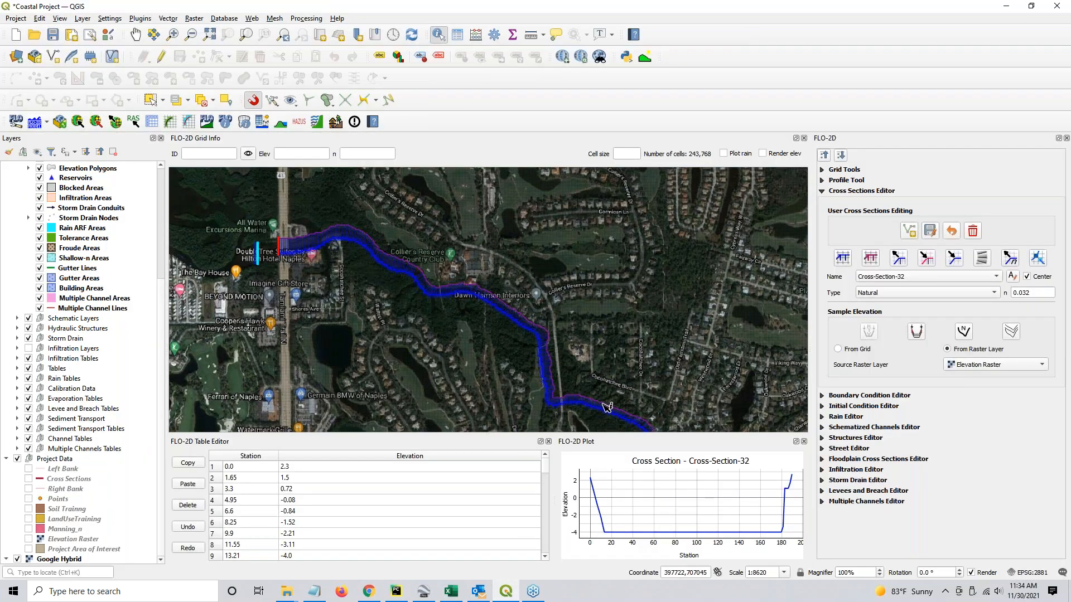
left_click_drag(602, 404, 324, 240)
scroll(571, 353, "up", 1)
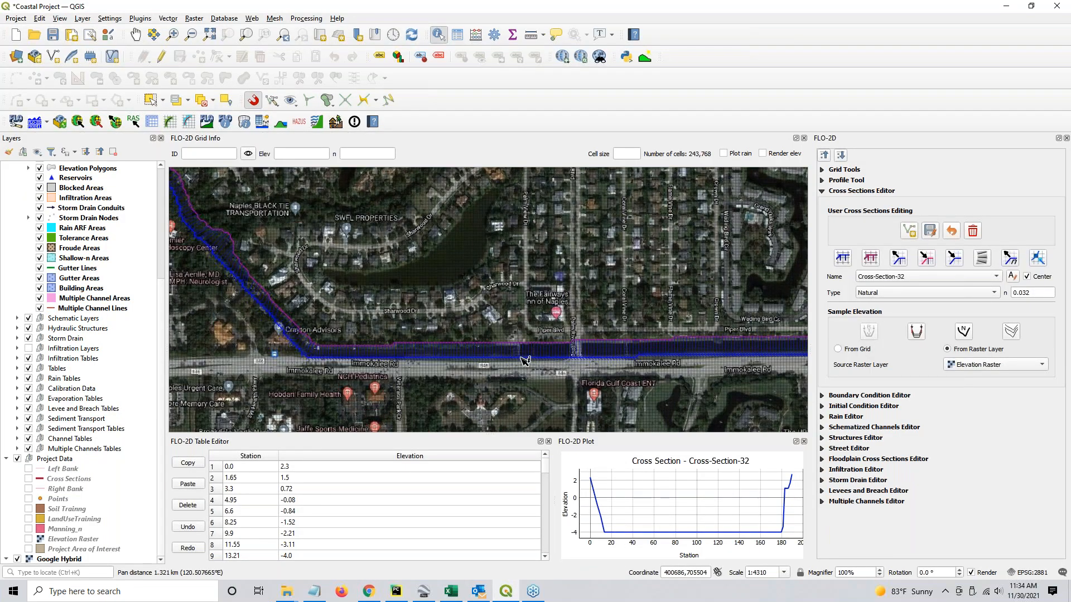
scroll(522, 359, "up", 2)
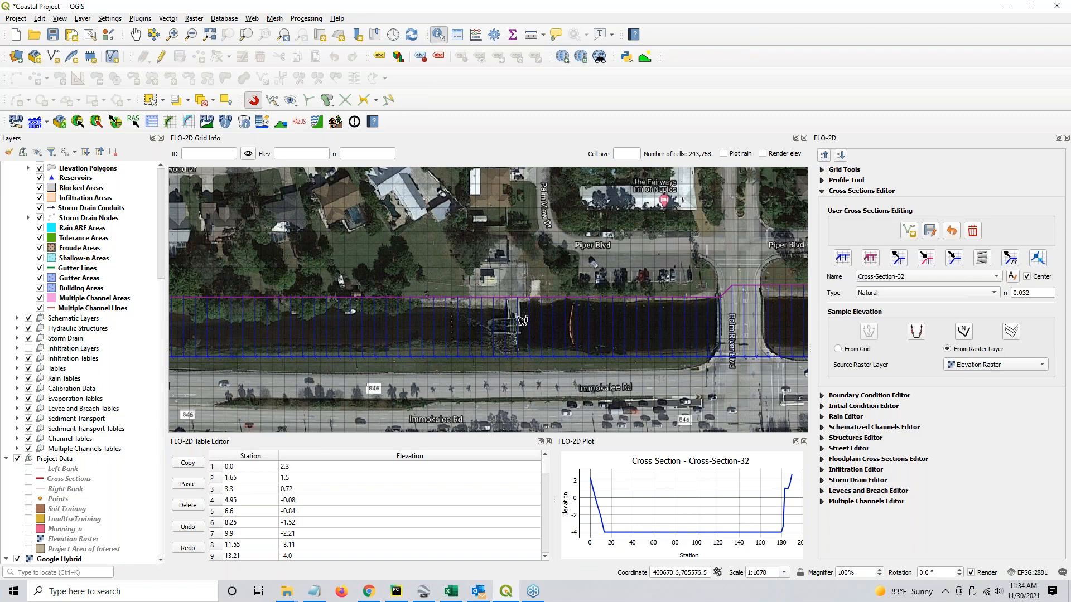
scroll(514, 318, "up", 1)
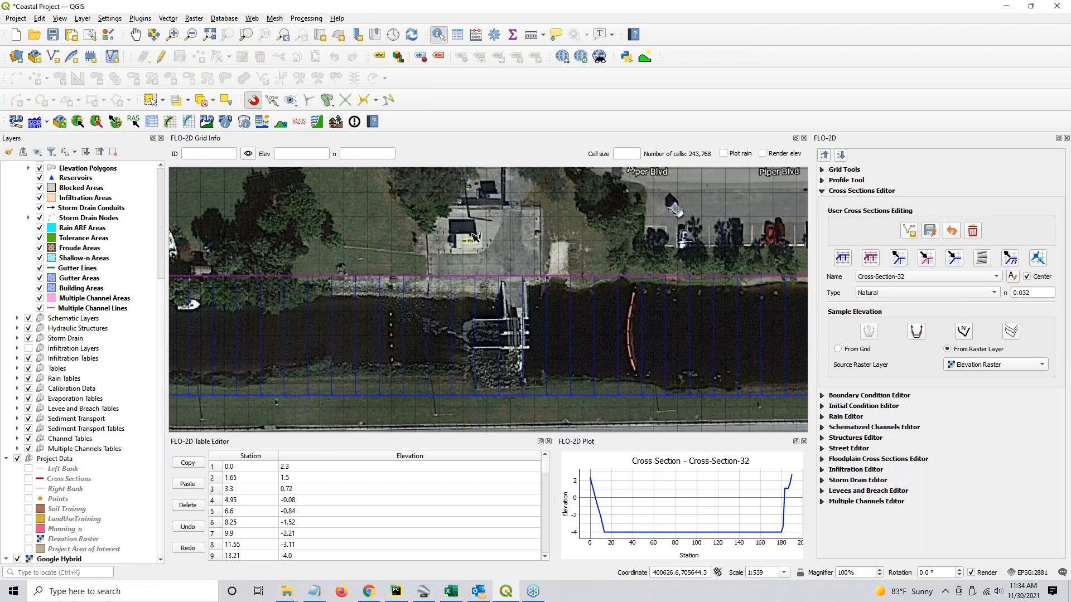
scroll(474, 236, "up", 1)
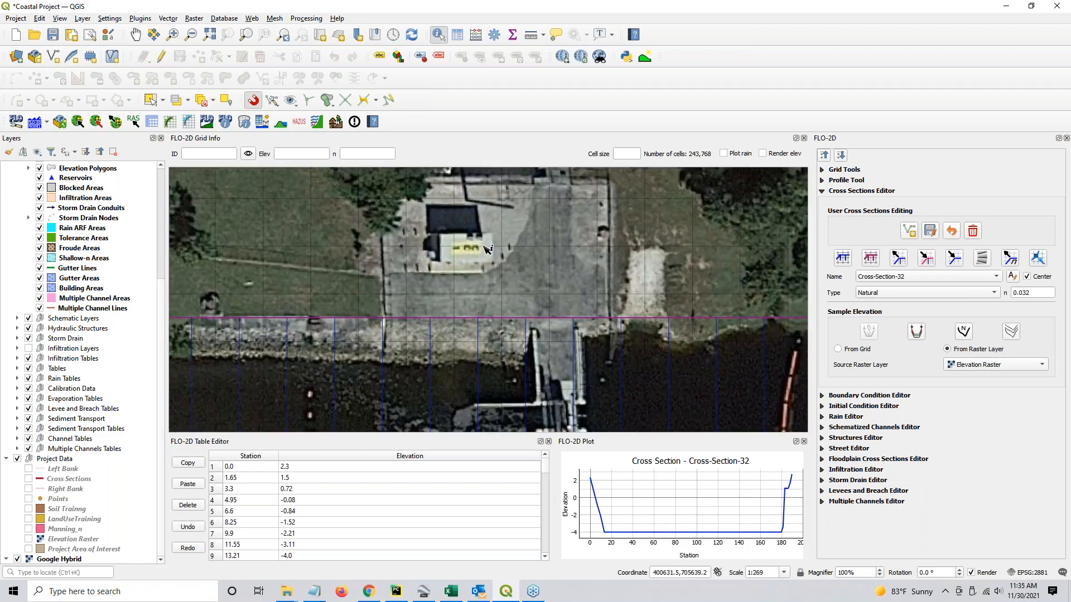
scroll(484, 276, "down", 1)
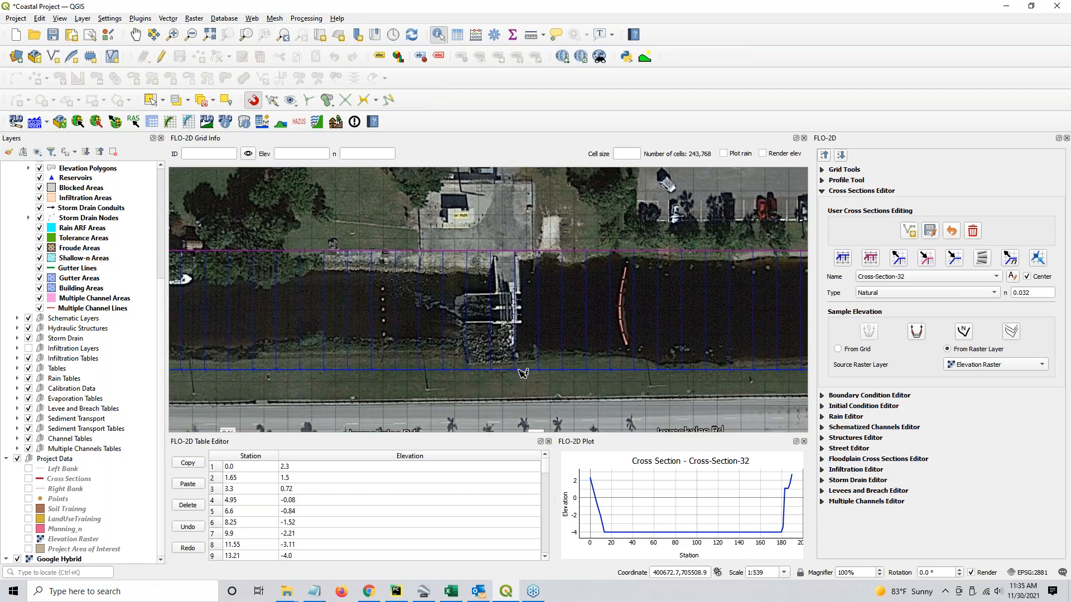
left_click(825, 156)
left_click(825, 156)
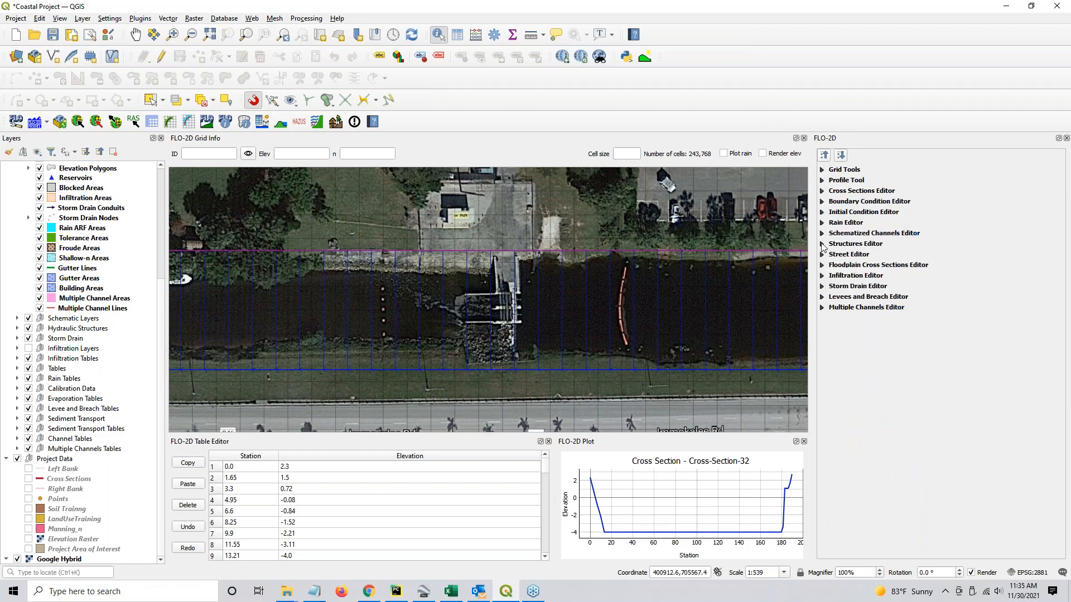
left_click(821, 246)
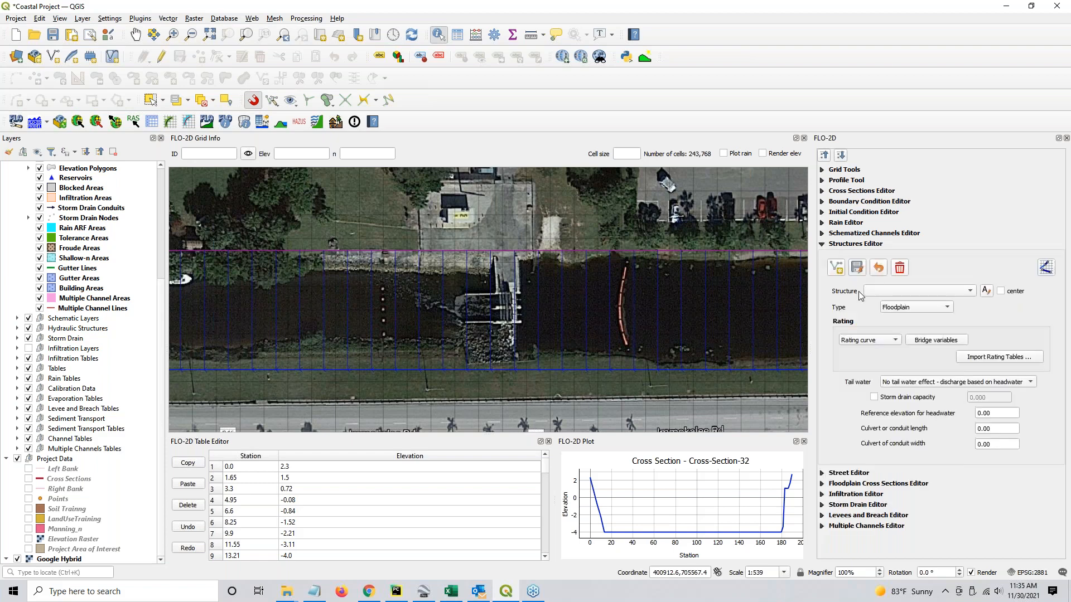
left_click(836, 268)
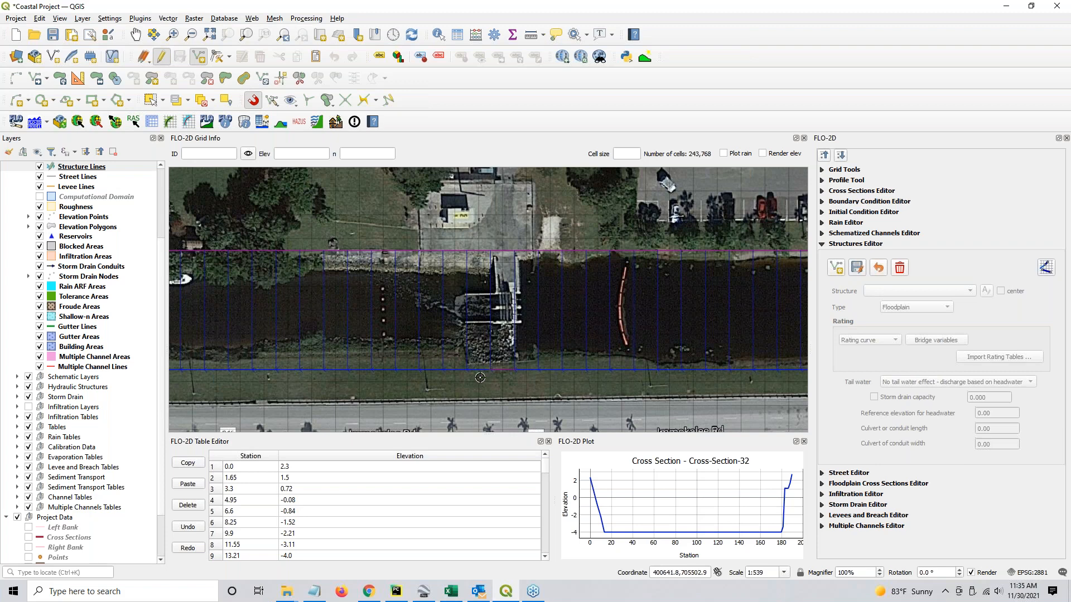
right_click(456, 312)
- Follow the channel upstream to the east and locate the second tide gate, just past Lakeland Ave
left_click_drag(630, 356, 253, 329)
scroll(253, 329, "down", 1)
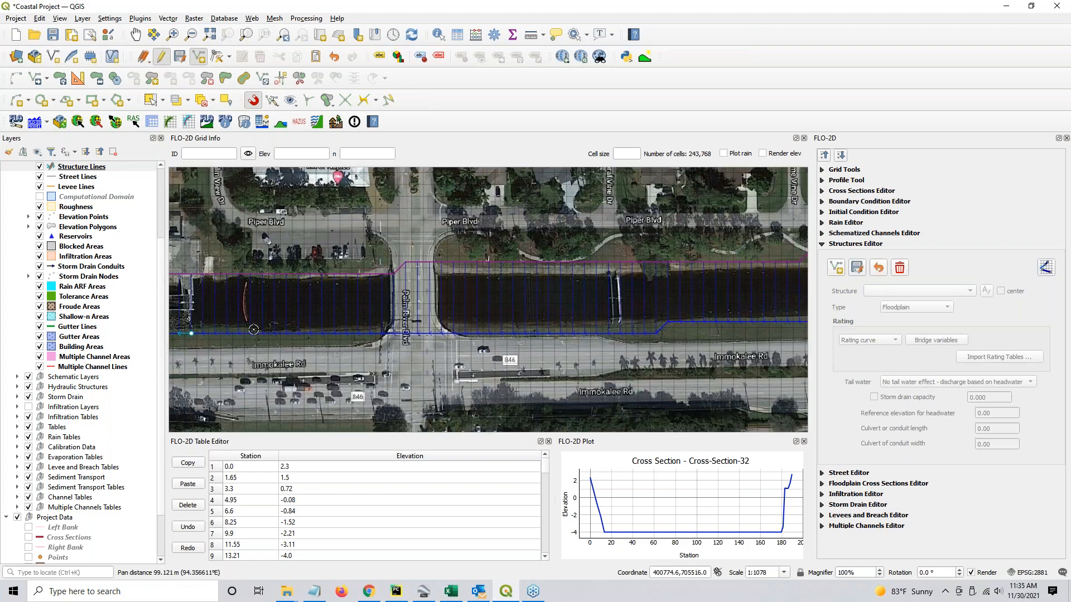
key("Right")
key("Right")
key("Right")
key("Right")
key("Right")
key("Right")
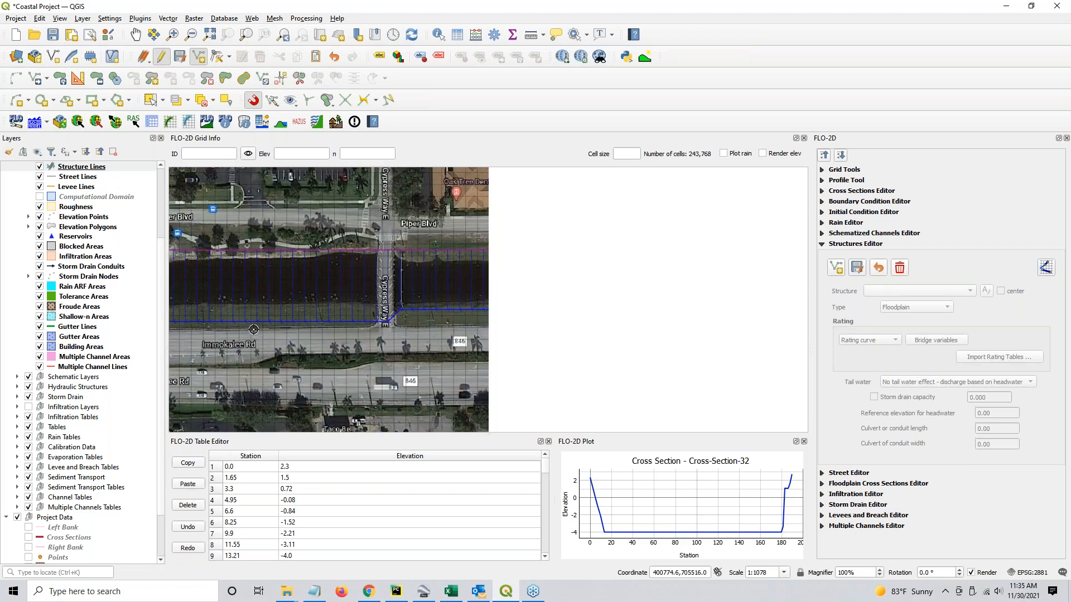
key("Right")
key("Right")
key("Right")
key("Right")
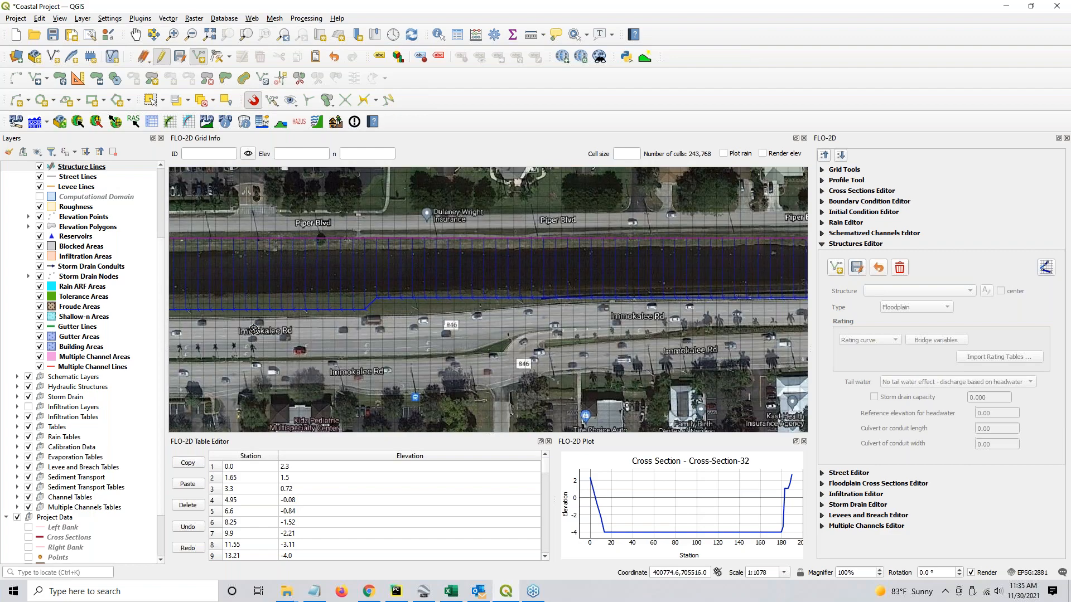
key("Right")
key("Right")
key("Right")
key("Right")
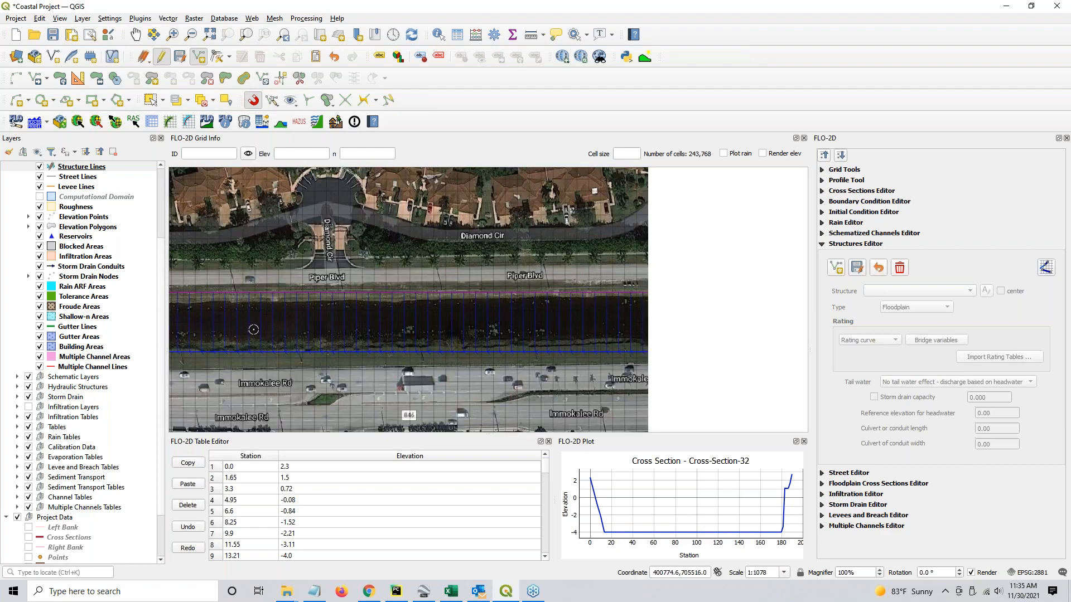
key("Left")
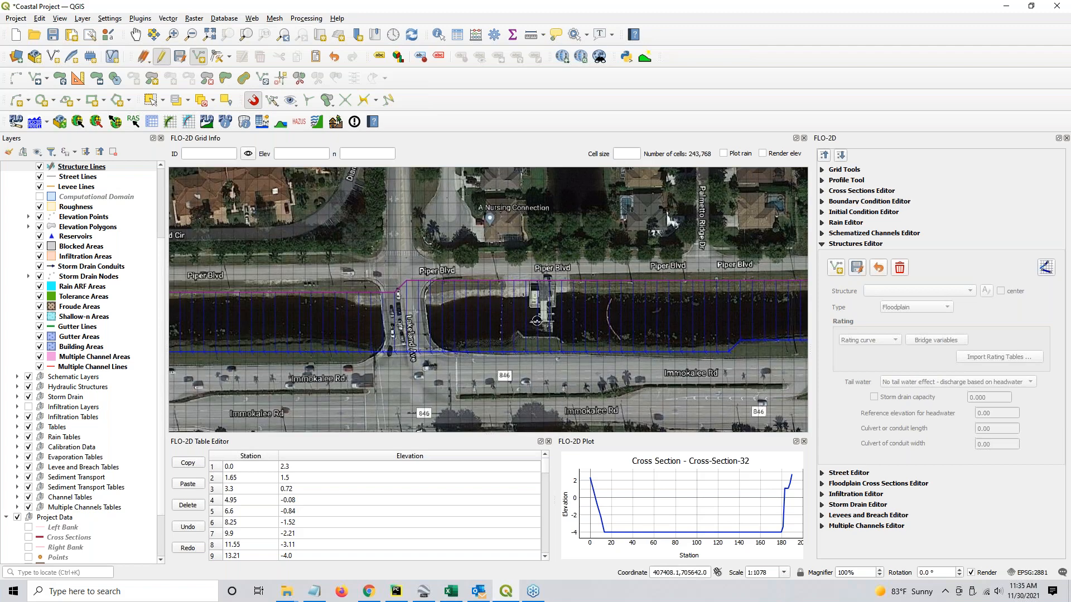
scroll(538, 312, "up", 2)
scroll(591, 265, "down", 1)
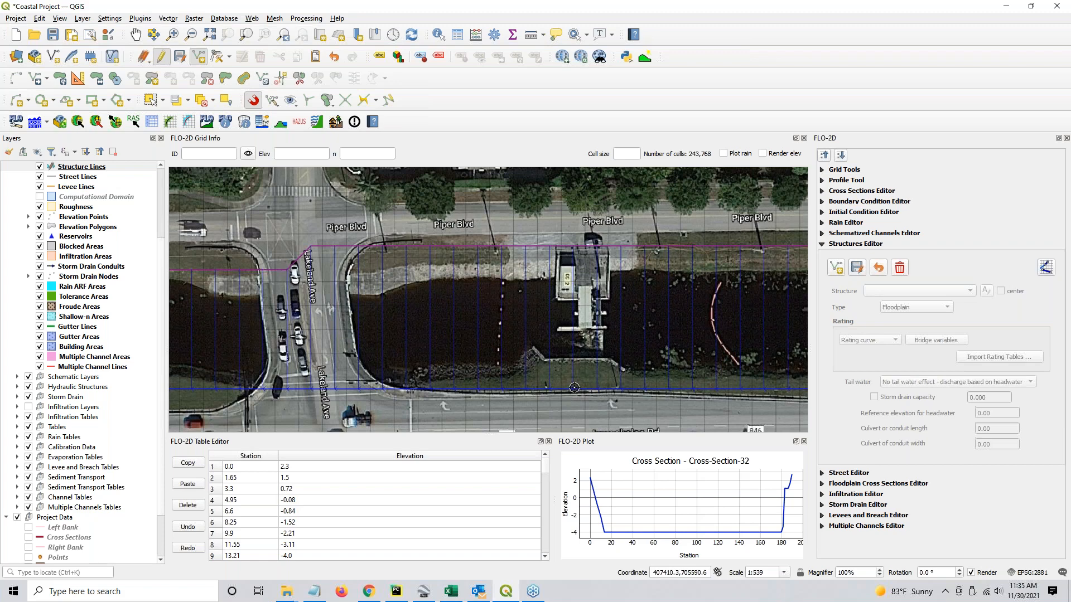
- Finish the second tide gate's structure line along the left bank just east of Lakeland Ave and save the structure edits
right_click(598, 387)
key("Return")
left_click(855, 245)
left_click(857, 268)
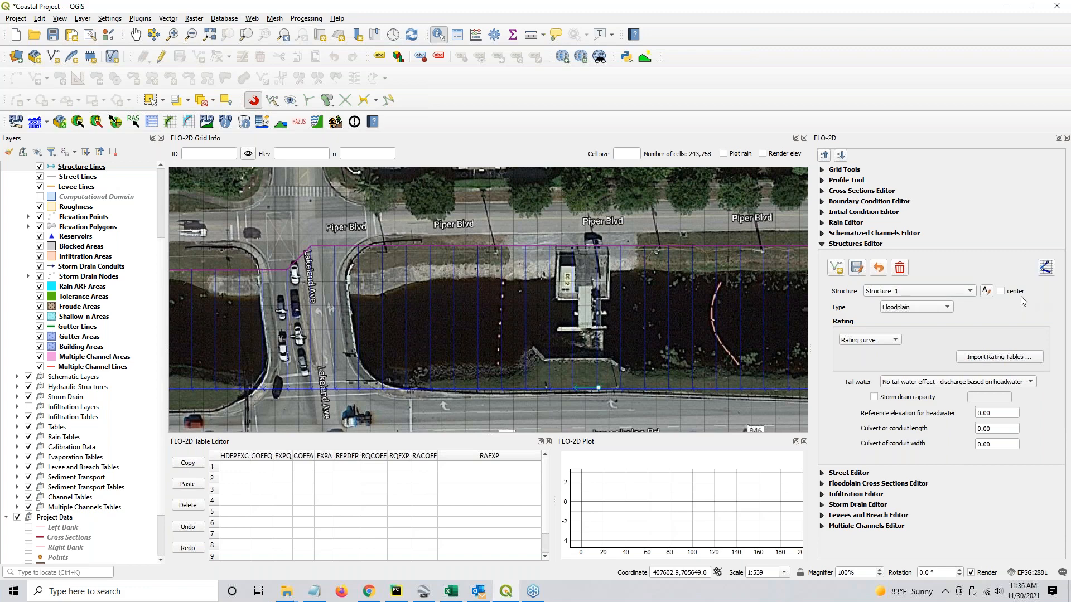
- Turn on centering for structures in the Structures Editor and rename the first tide gate structure as Coco1
left_click(999, 291)
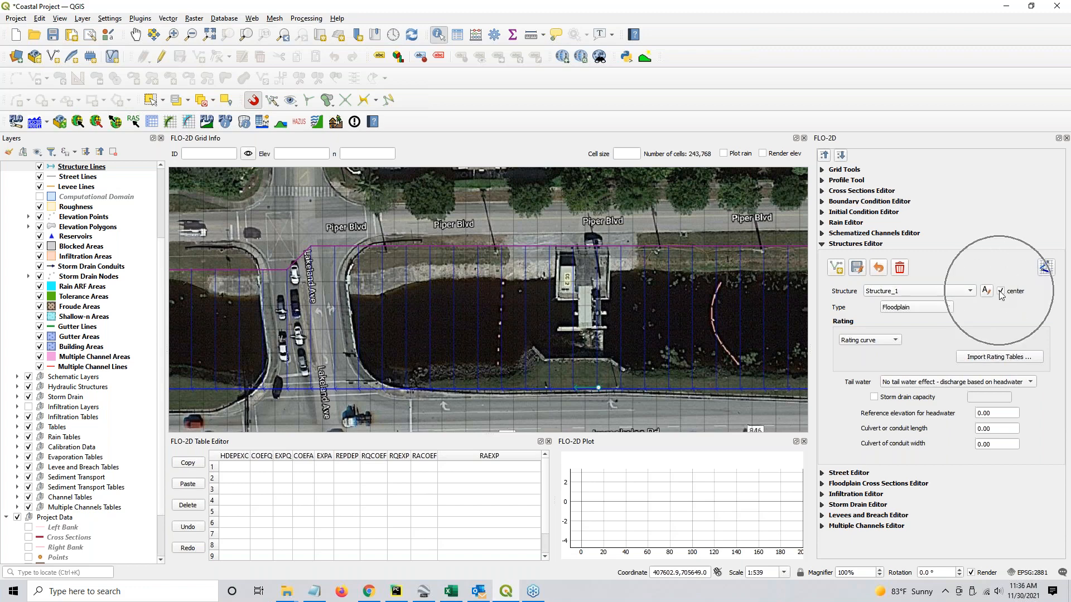
scroll(963, 289, "down", 1)
scroll(963, 289, "up", 1)
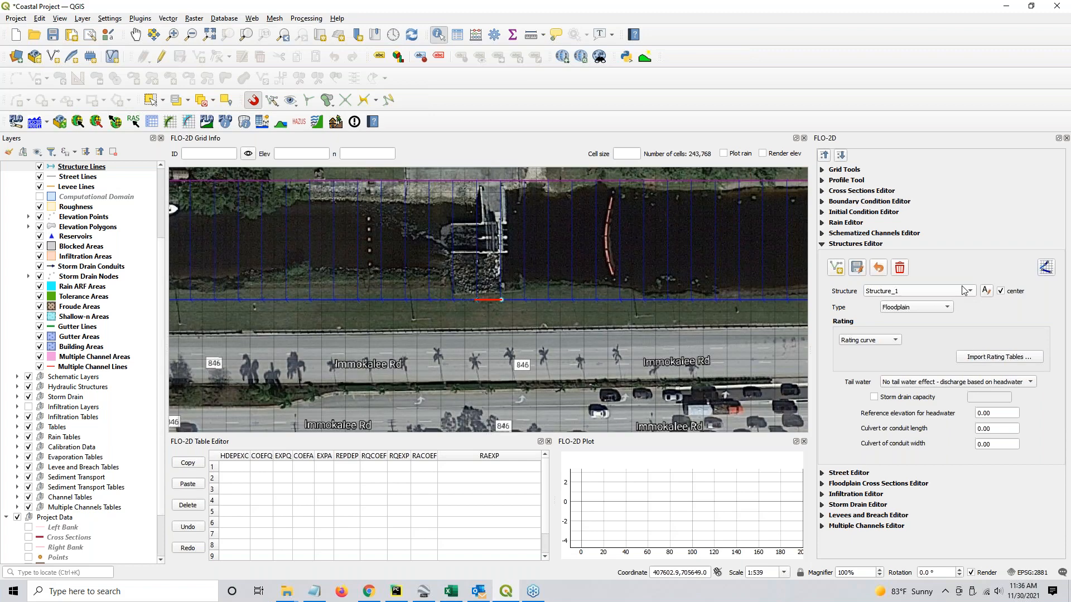
scroll(963, 290, "down", 1)
scroll(960, 292, "up", 1)
left_click(986, 291)
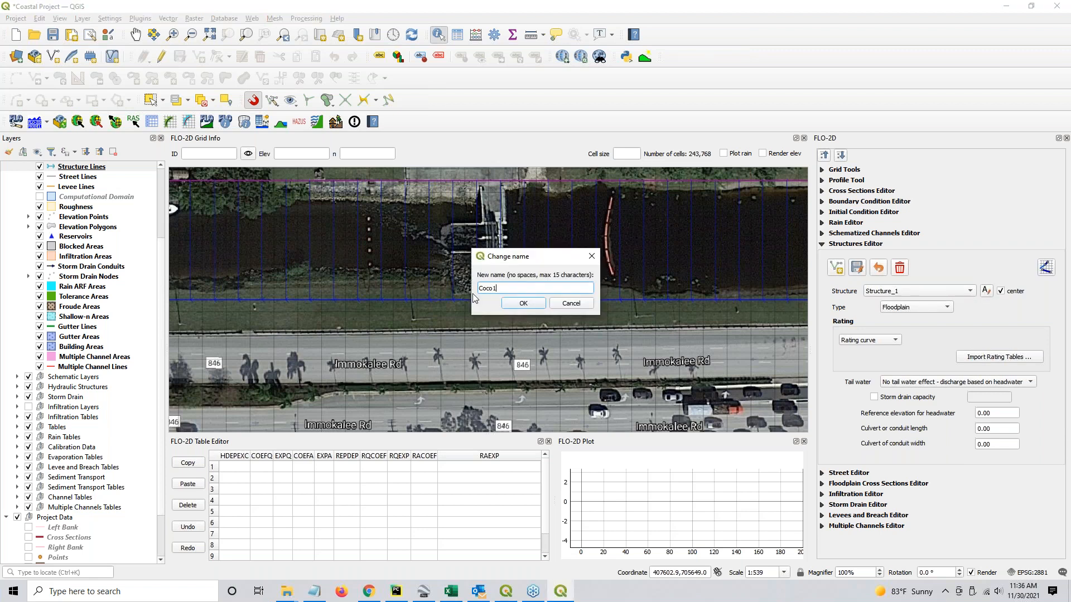
left_click(521, 303)
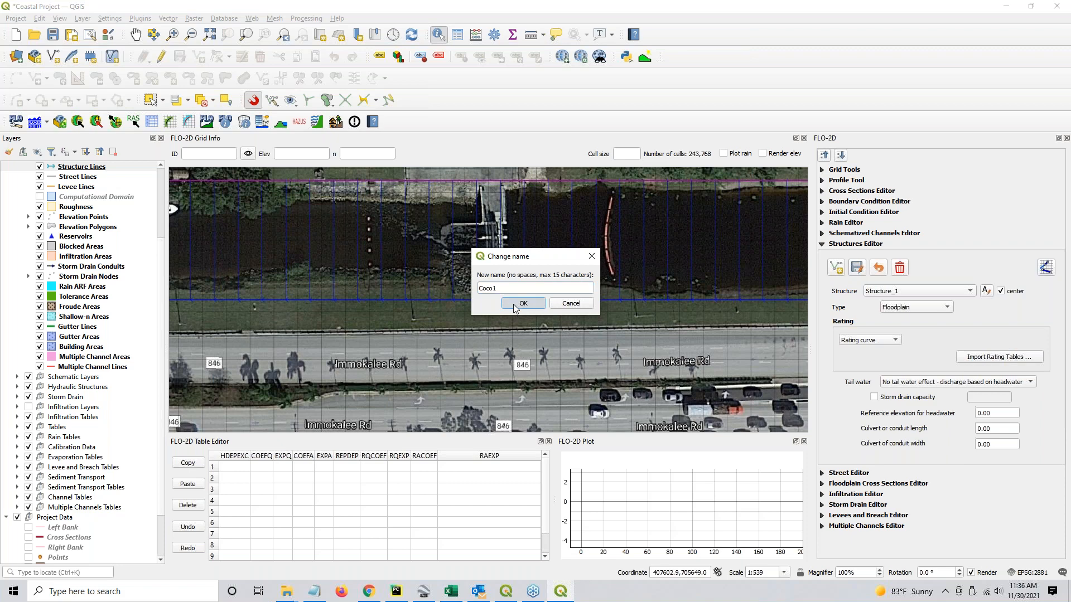
- Set Coco1 to type Channel with a Rating table and the tail water option "Reduced discharge and upstream flow allowed"
left_click(925, 307)
left_click(919, 322)
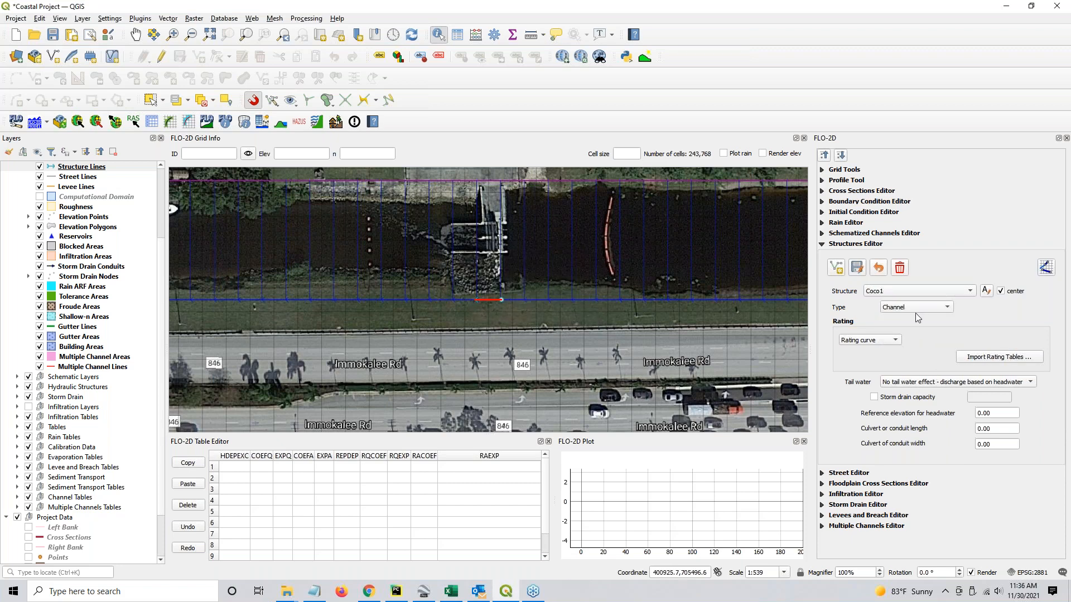
left_click(895, 341)
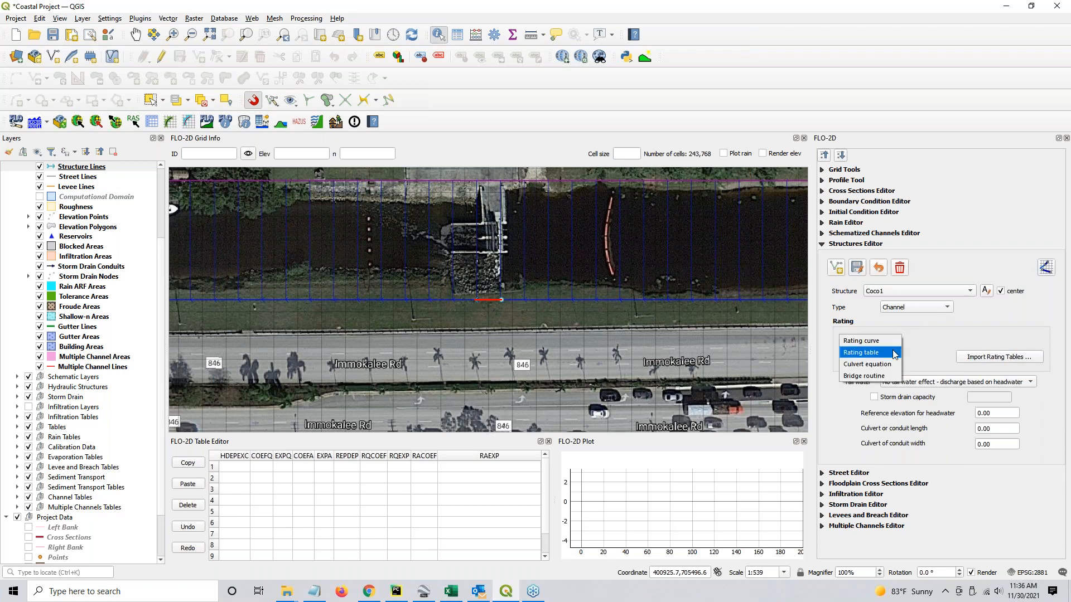
left_click(892, 352)
left_click(907, 384)
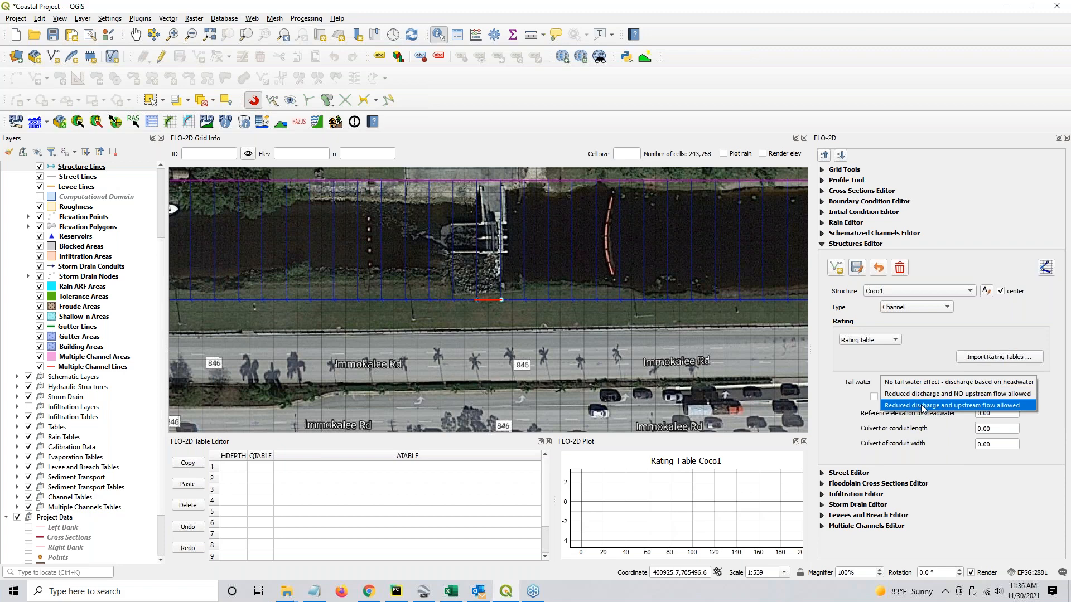
left_click(921, 407)
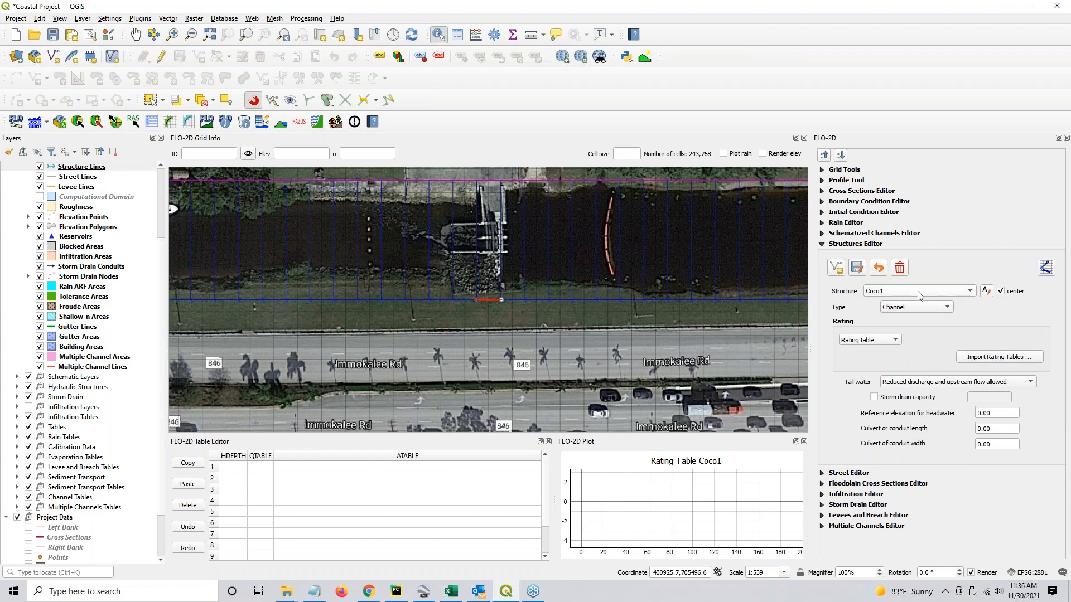
- Select the second tide gate structure east of Lakeland Ave and rename it as Coco2
scroll(919, 296, "down", 1)
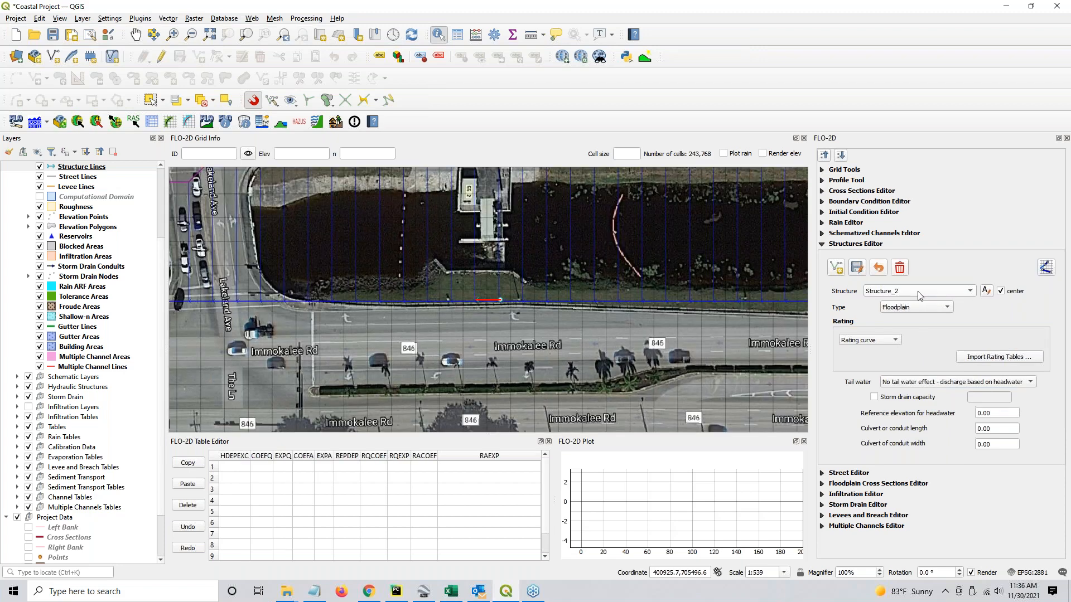
left_click(472, 199)
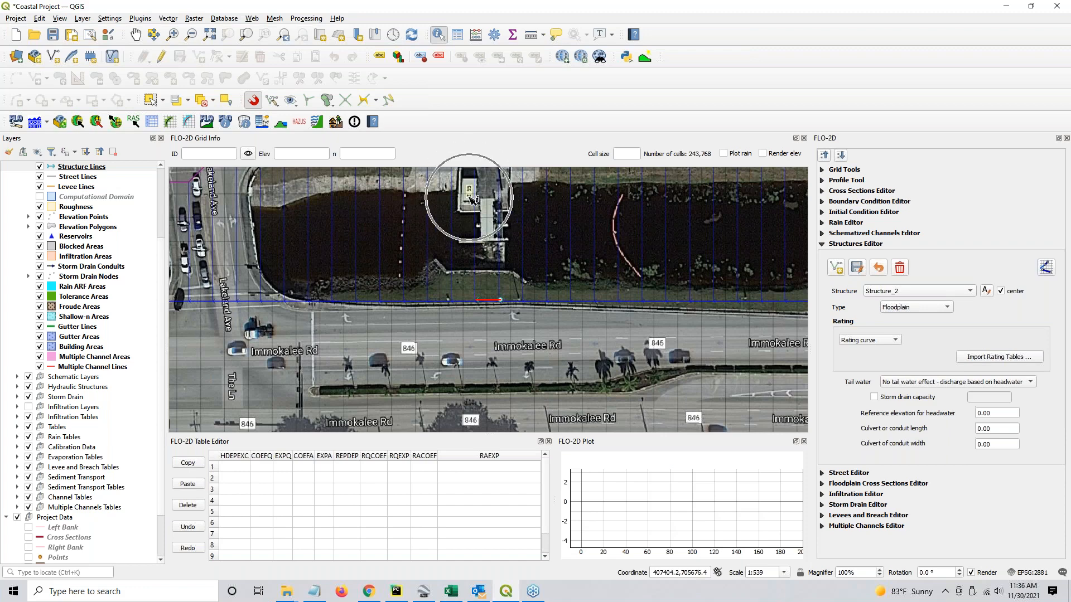
left_click(985, 292)
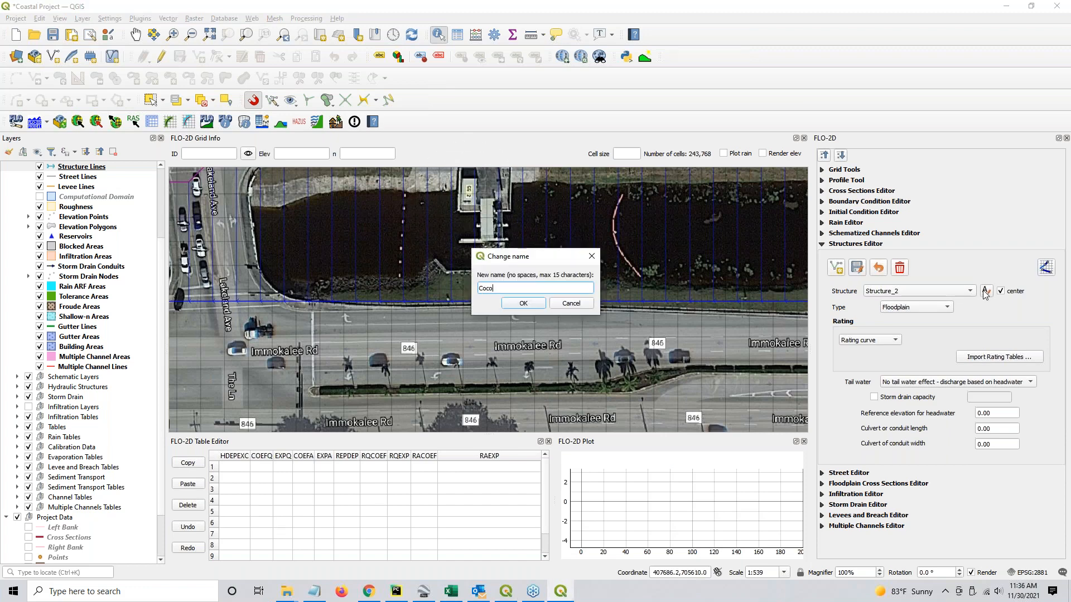
key("Return")
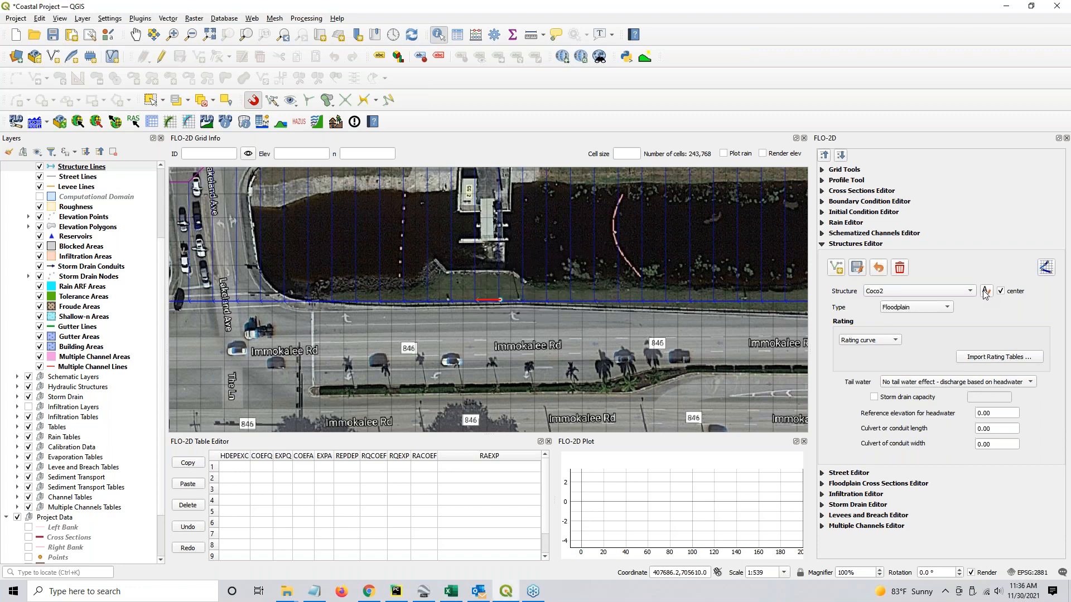
- Set Coco2 to type Channel with a Rating table and the tail water option "Reduced discharge and upstream flow allowed"
left_click(936, 310)
left_click(932, 319)
left_click(867, 346)
left_click(866, 351)
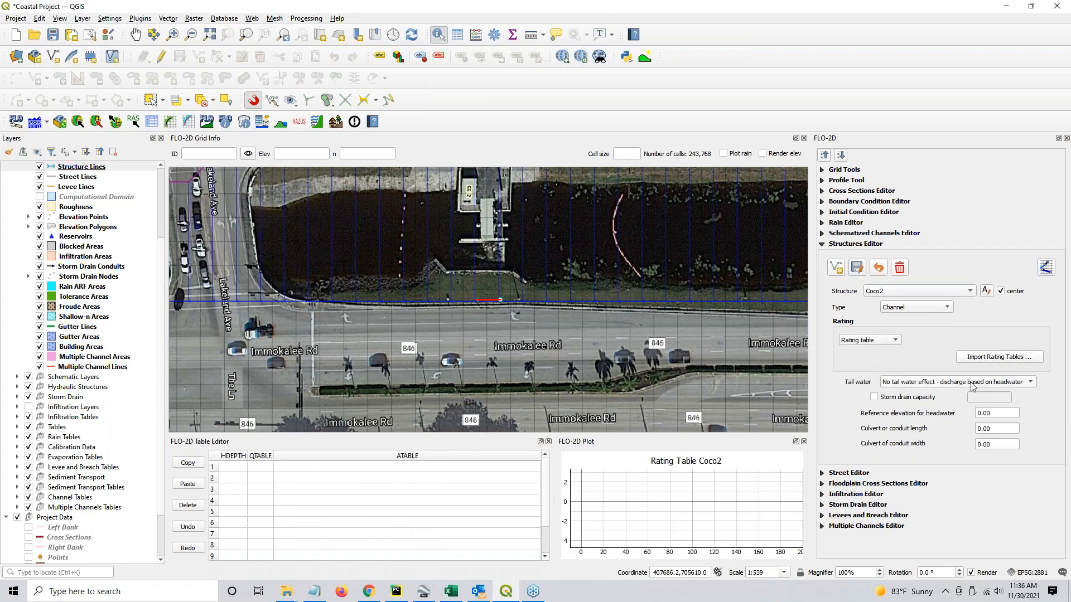
scroll(972, 385, "down", 1)
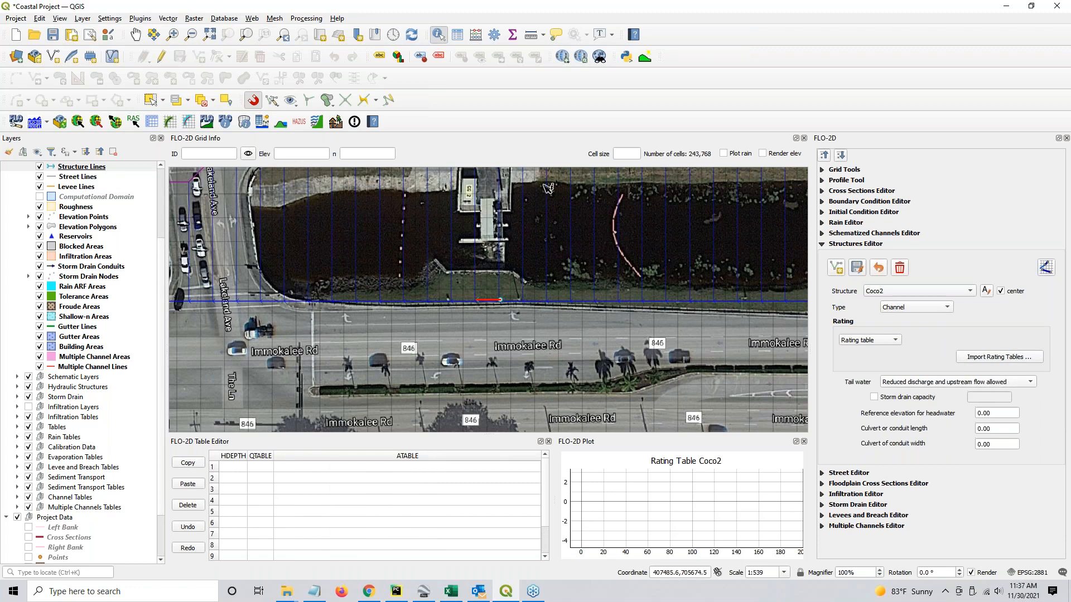
- Switch to File Explorer and open the Weirs folder under Coastal Training's Project Data
left_click_drag(522, 292, 512, 330)
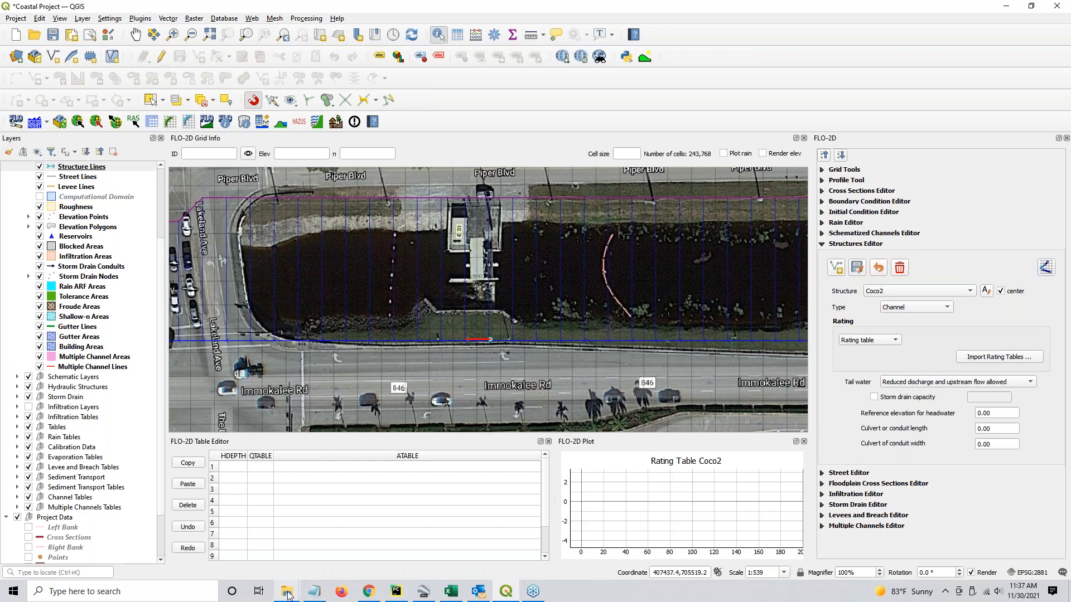
mouse_move(287, 594)
left_click(260, 535)
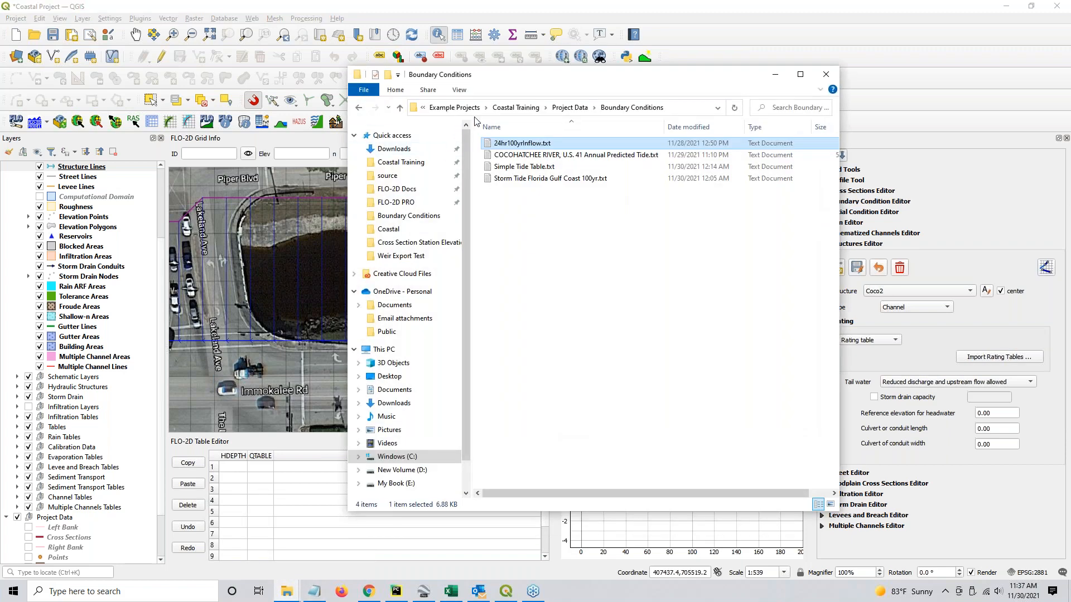
left_click(569, 107)
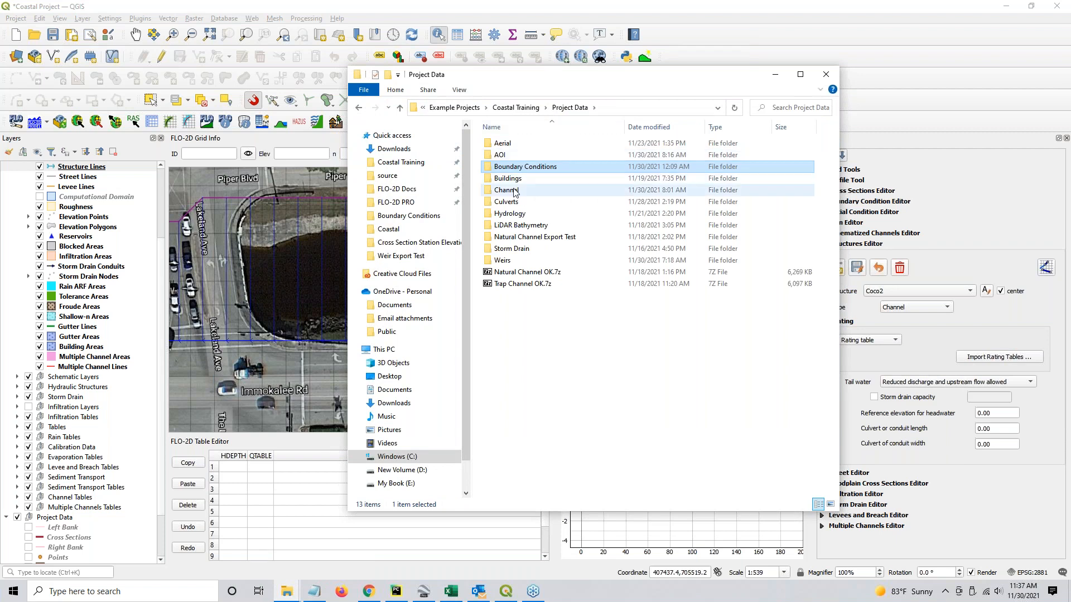
left_click(507, 262)
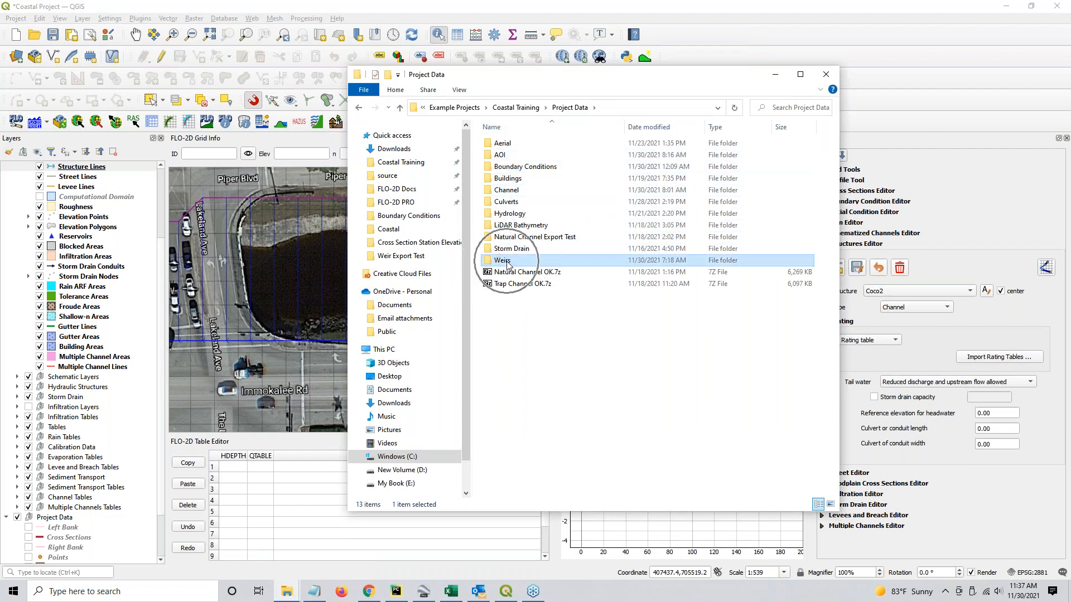
double_click(506, 262)
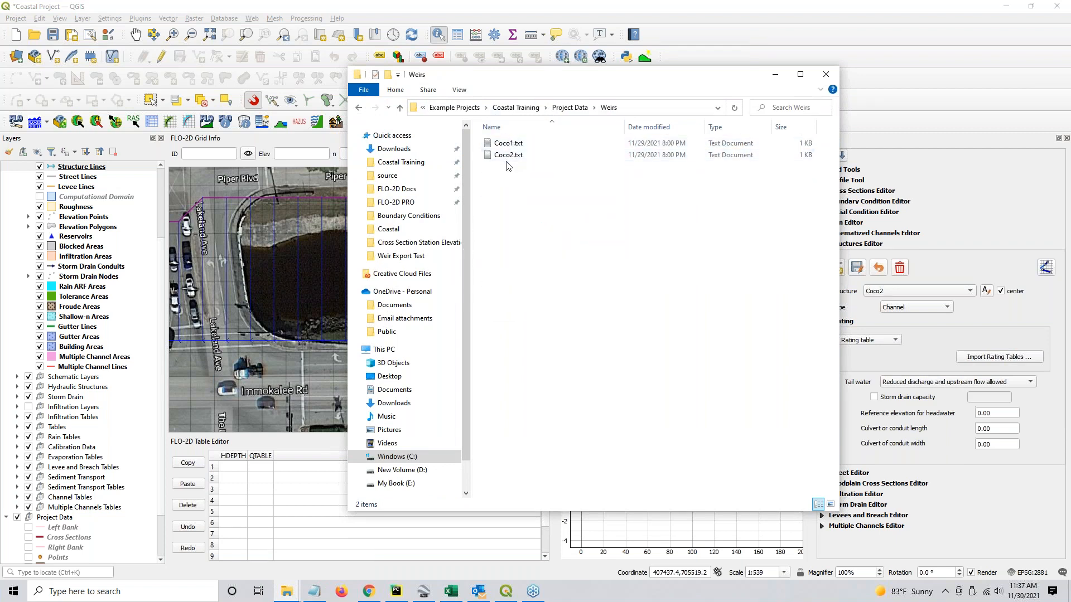
- Open Coco1.txt in Notepad to review its two columns of rating table data, and close it to return to QGIS
double_click(511, 145)
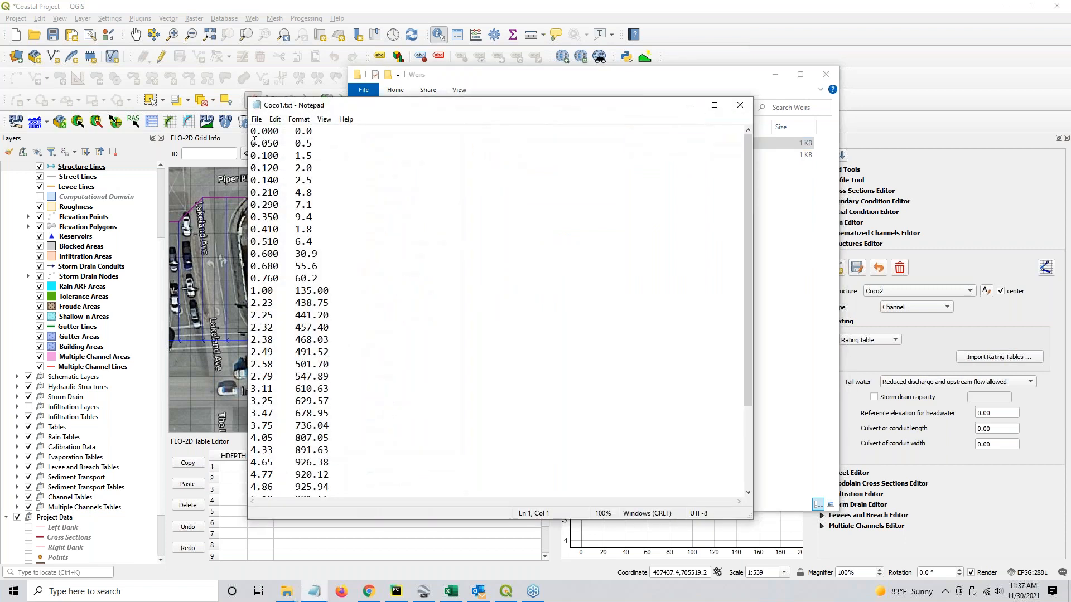
left_click_drag(281, 133, 274, 255)
left_click(253, 131)
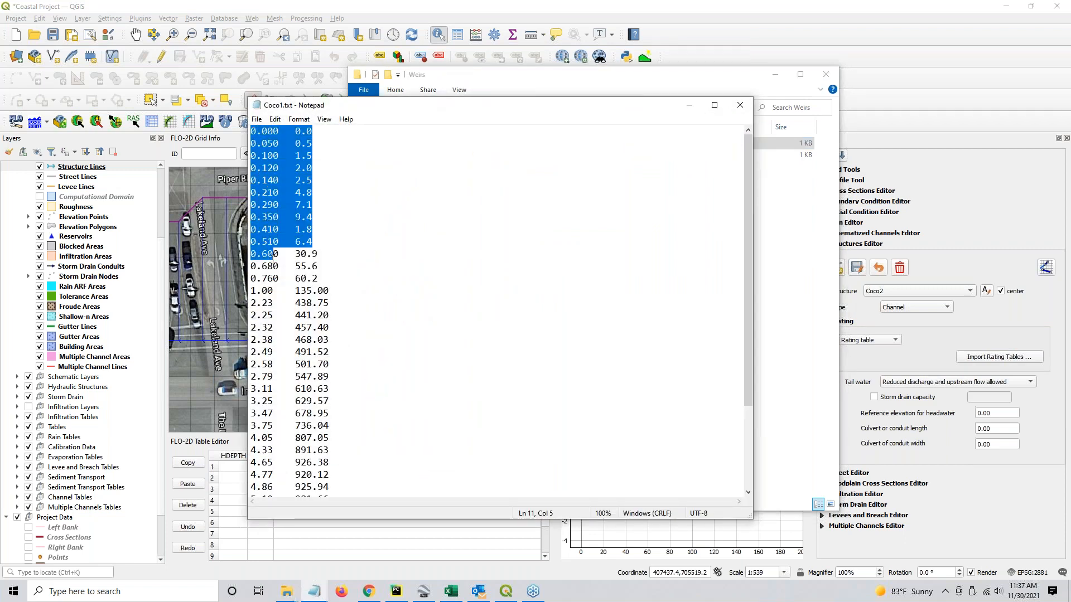
left_click(263, 153)
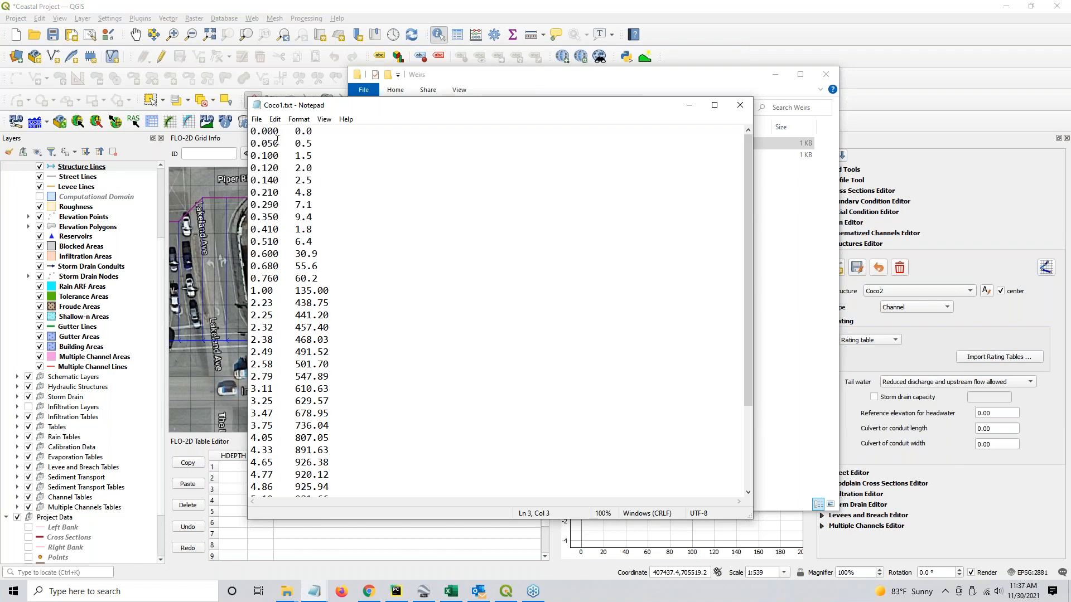
left_click(740, 105)
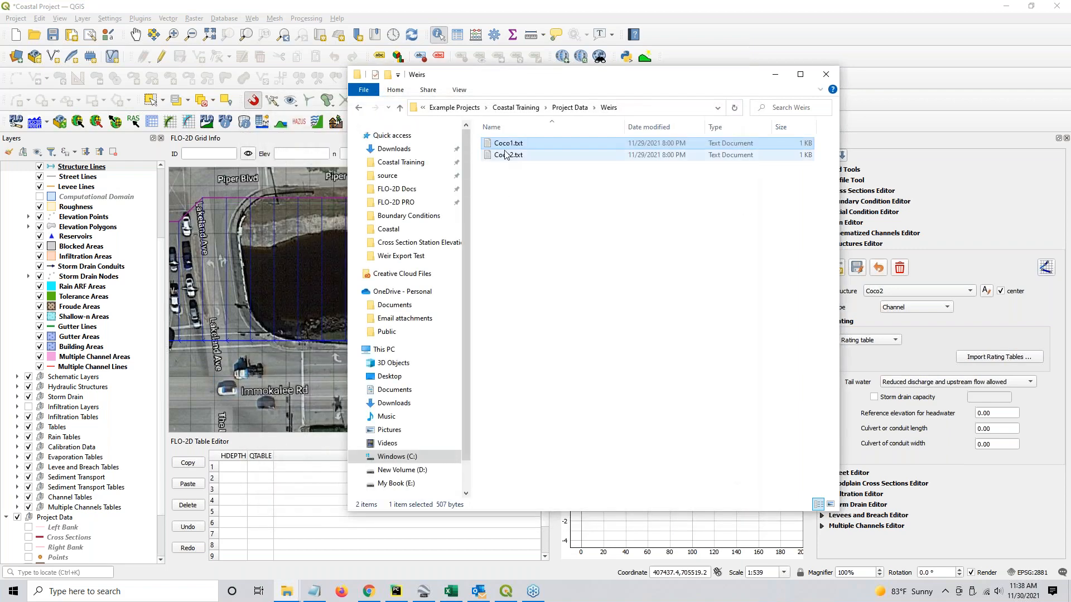
left_click_drag(671, 79, 1070, 100)
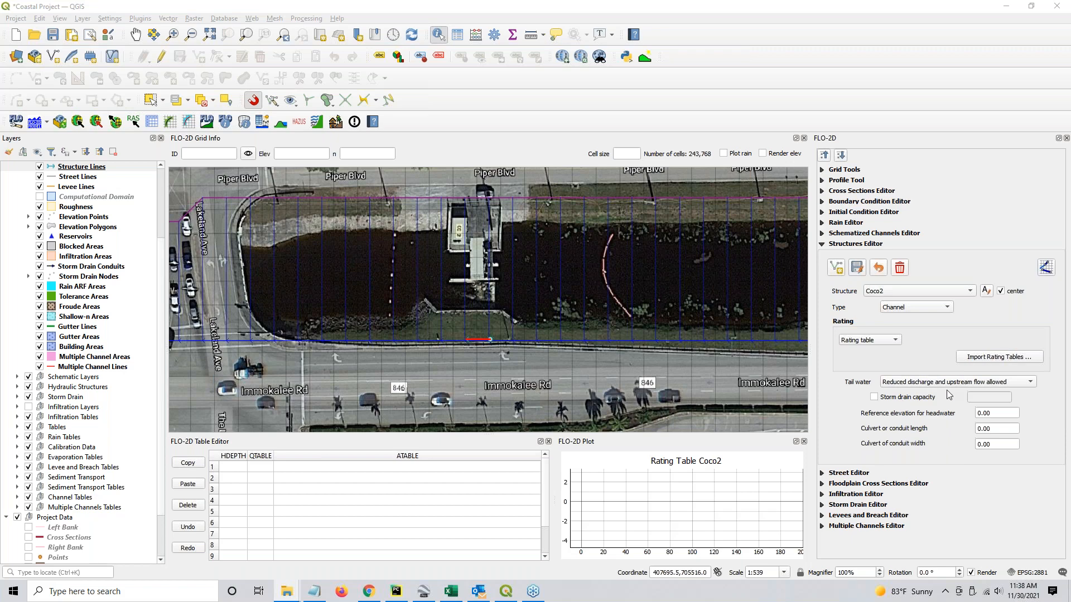
- Import the rating tables Coco1.txt and Coco2.txt from the Weirs folder into the structures
left_click(970, 359)
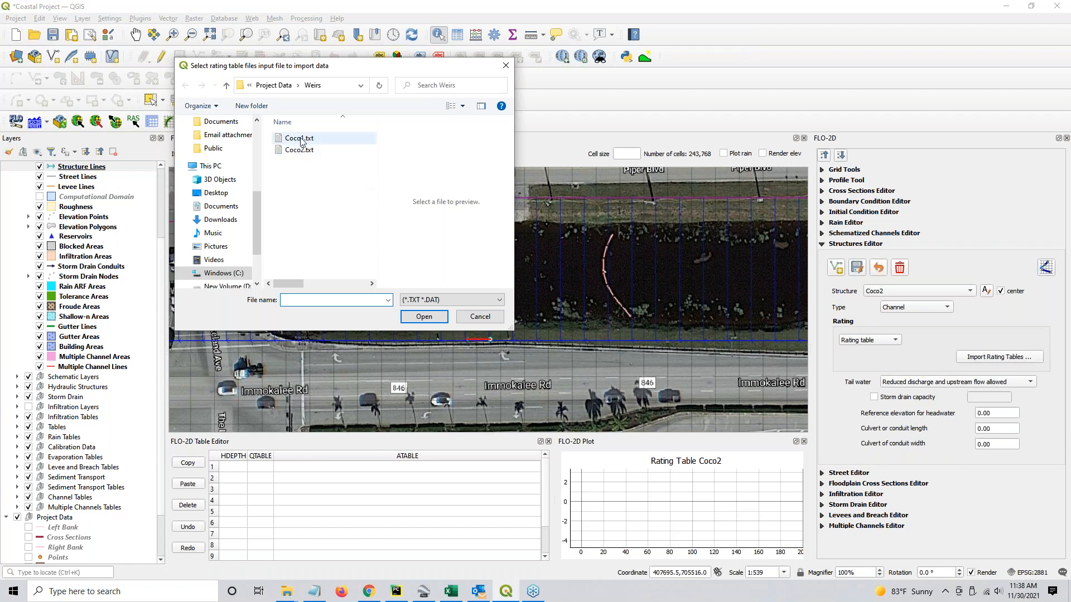
left_click_drag(293, 178, 305, 132)
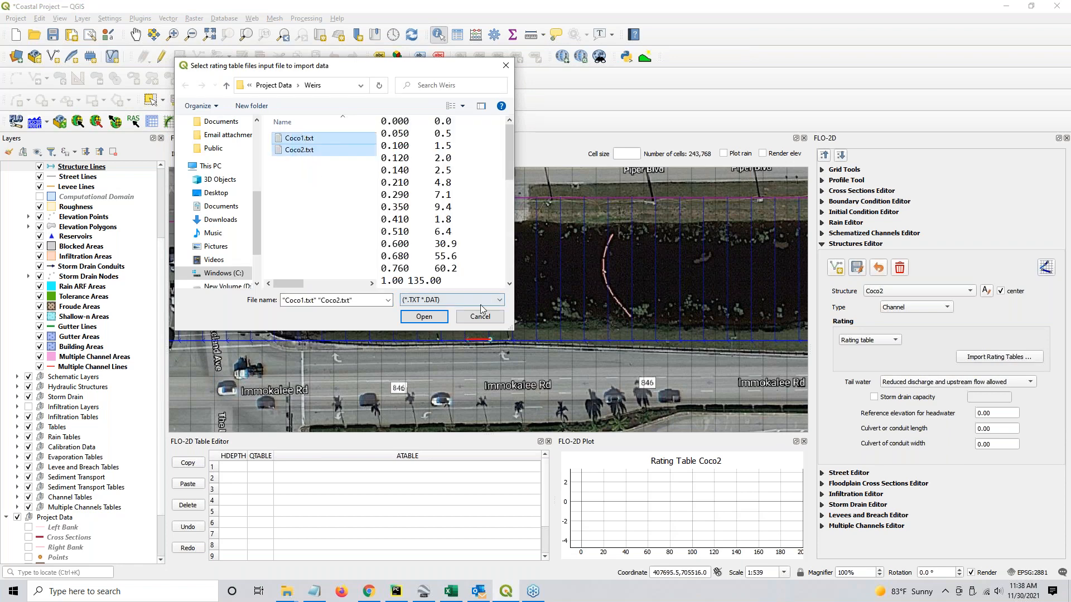
left_click(429, 317)
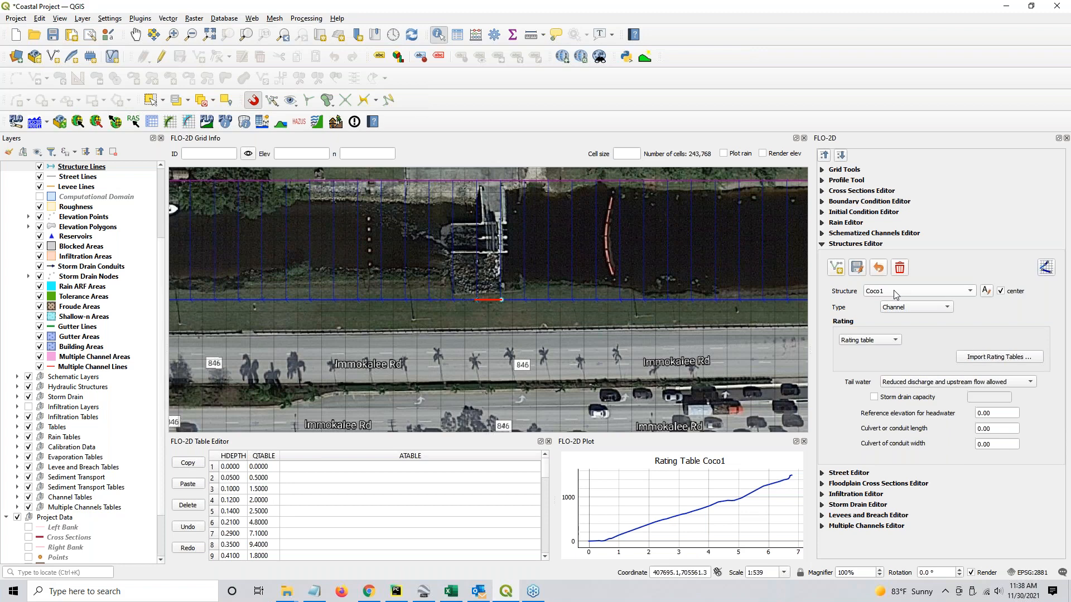
- Alternate between structures Coco1 and Coco2 to check each one's imported rating table, plot and location
scroll(893, 290, "up", 1)
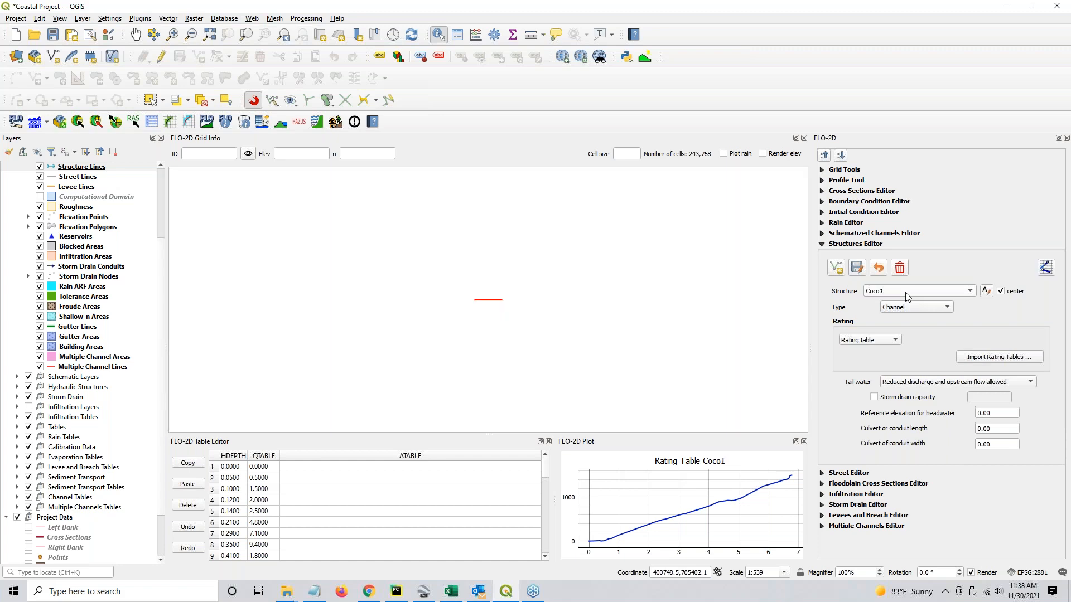
scroll(881, 294, "down", 1)
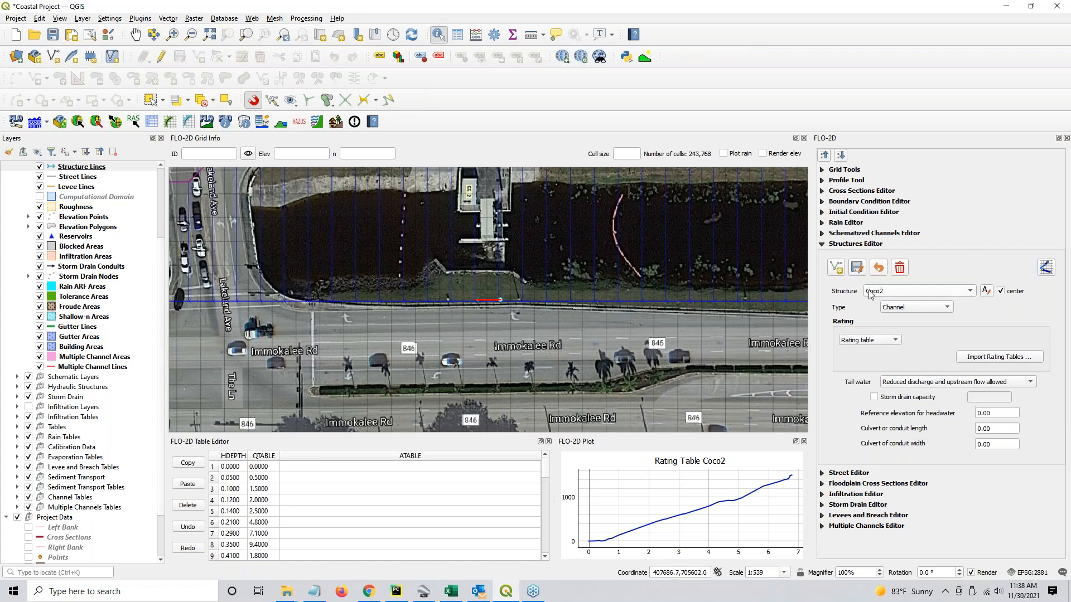
scroll(871, 295, "up", 1)
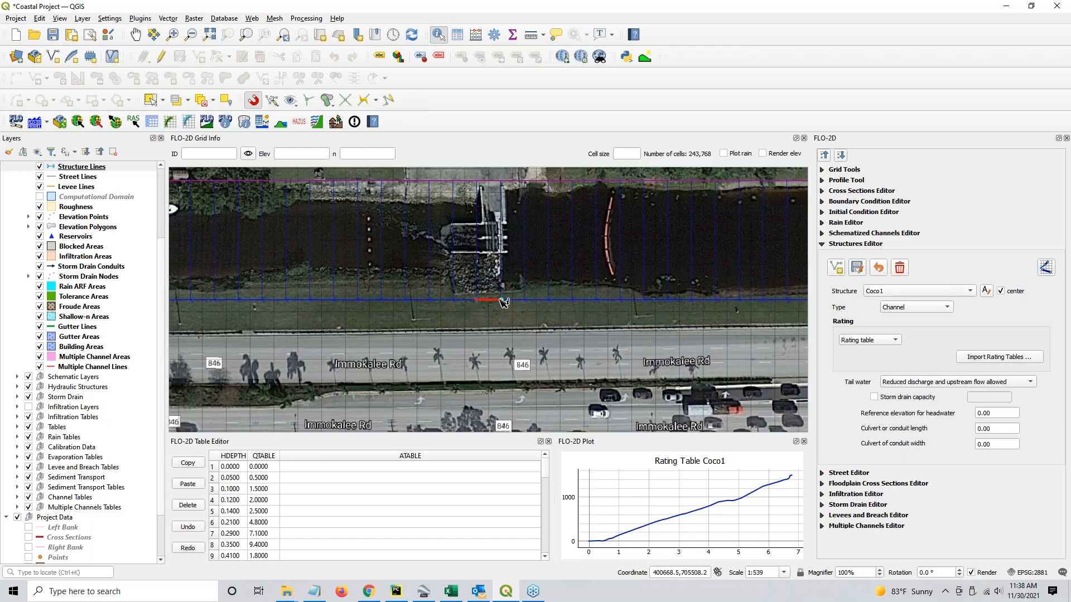
scroll(898, 296, "down", 1)
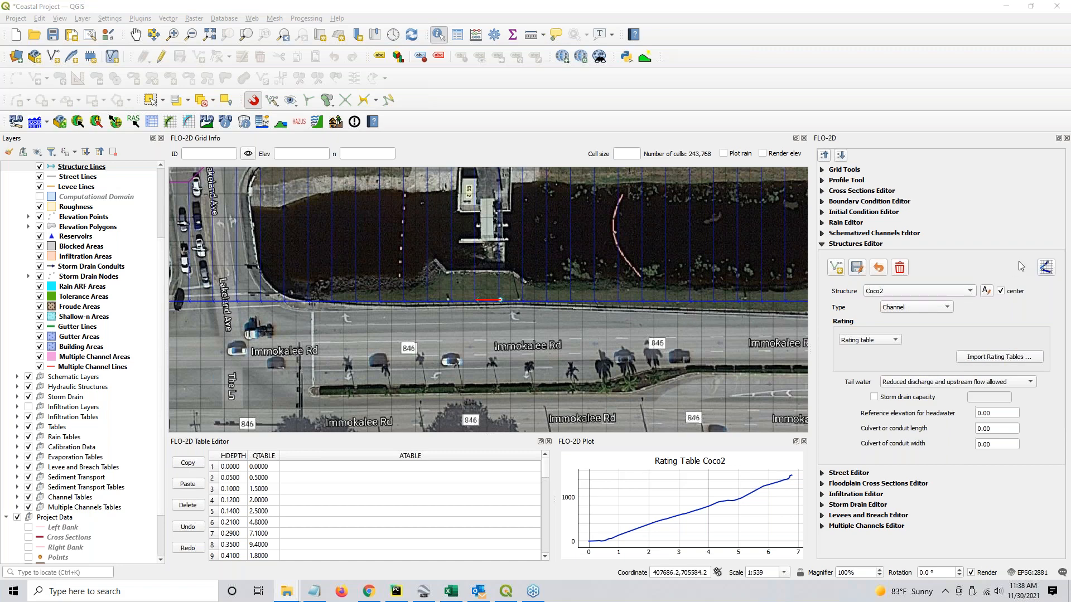
- Schematize the tide gate structures and save the FLO-2D control variables with the Hydraulic Structures switch enabled
left_click(1043, 271)
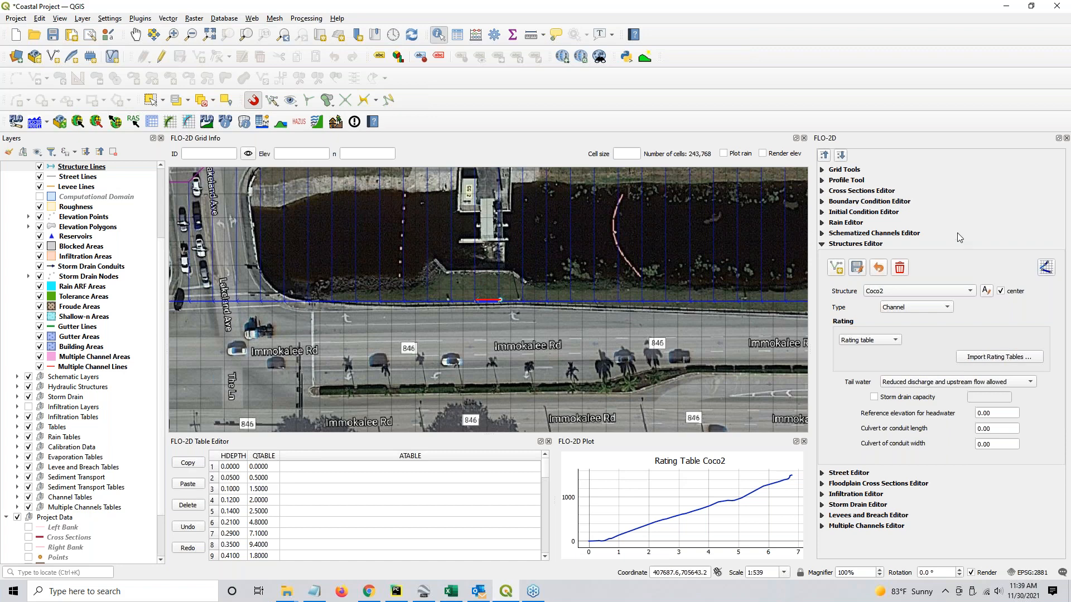
left_click(1046, 269)
left_click(149, 122)
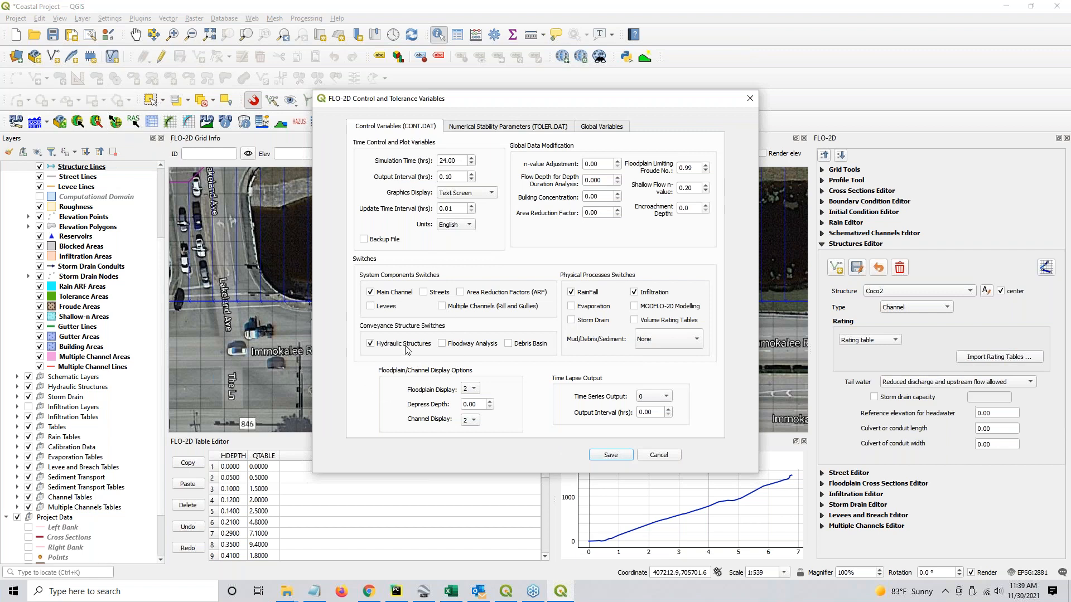
left_click(610, 456)
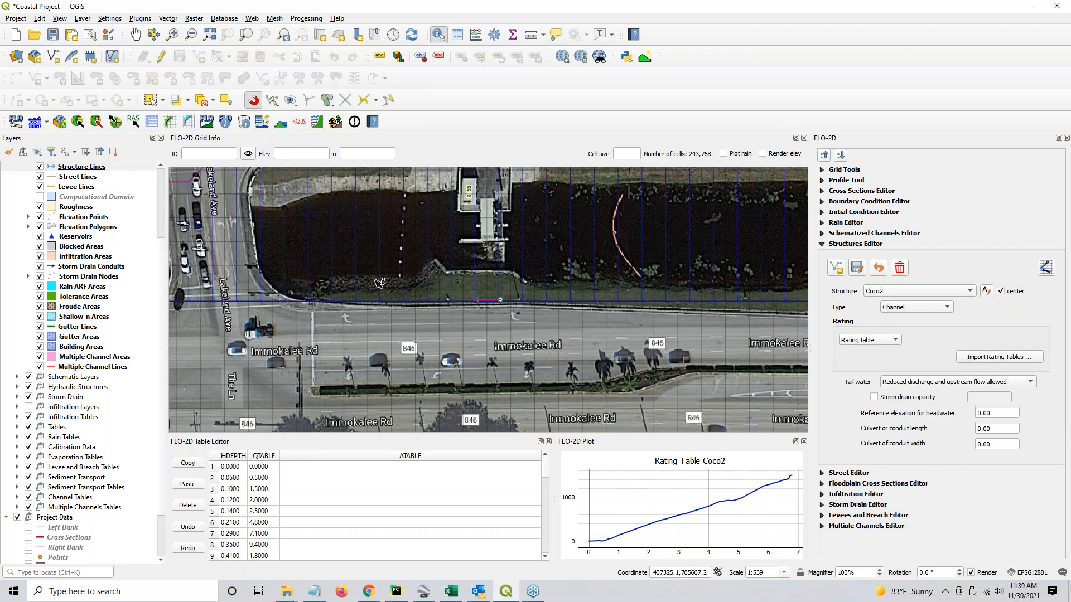
- Export all selected FLO-2D components, including Hydraulic Structures, to the Weir Export Test folder inside Project Export Folder
scroll(378, 283, "down", 1)
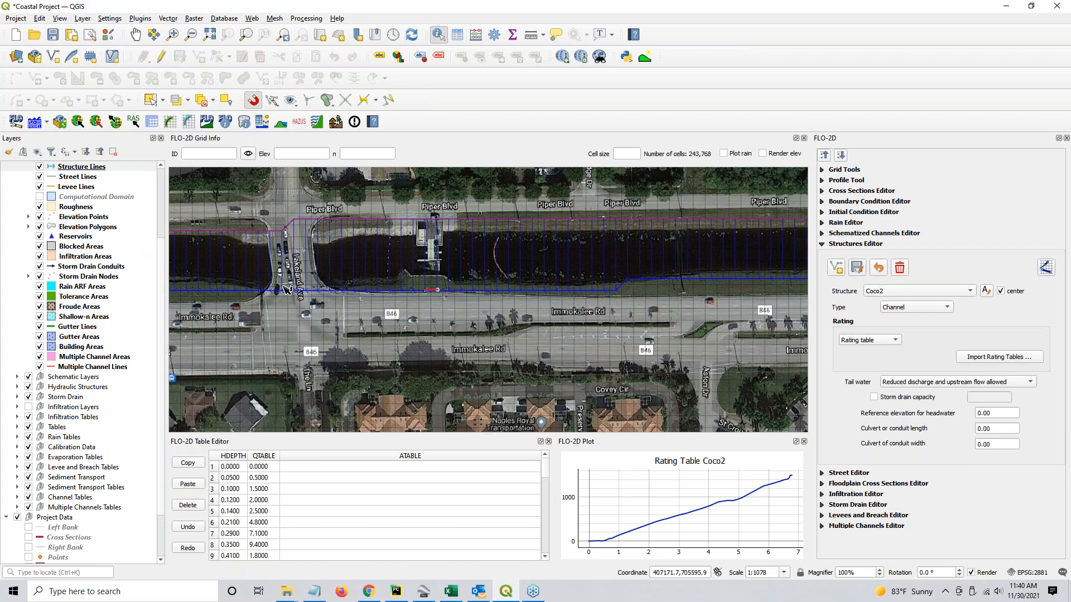
left_click(116, 122)
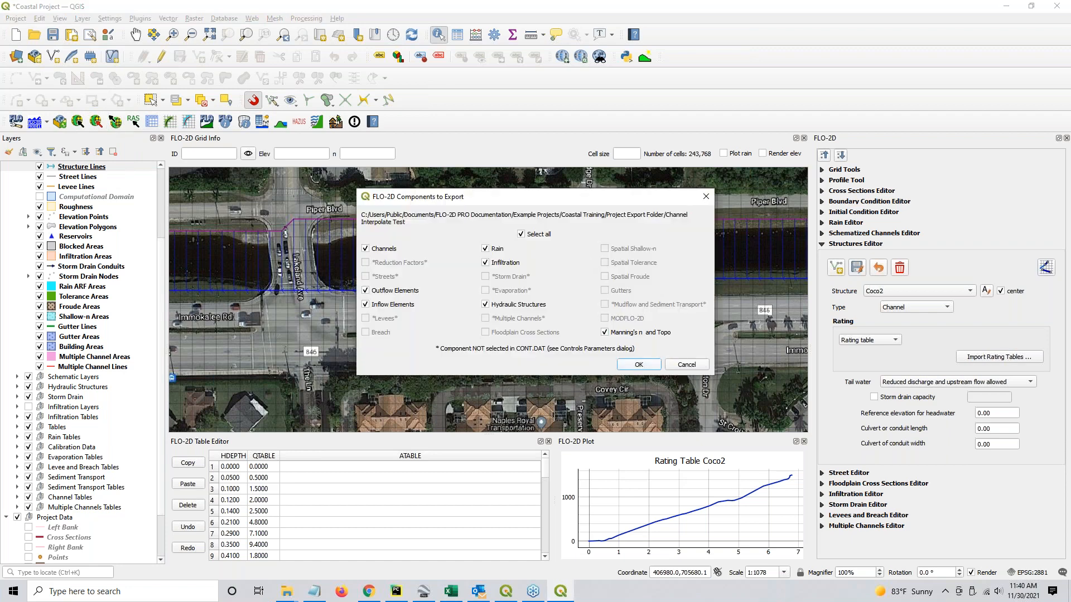
left_click(639, 364)
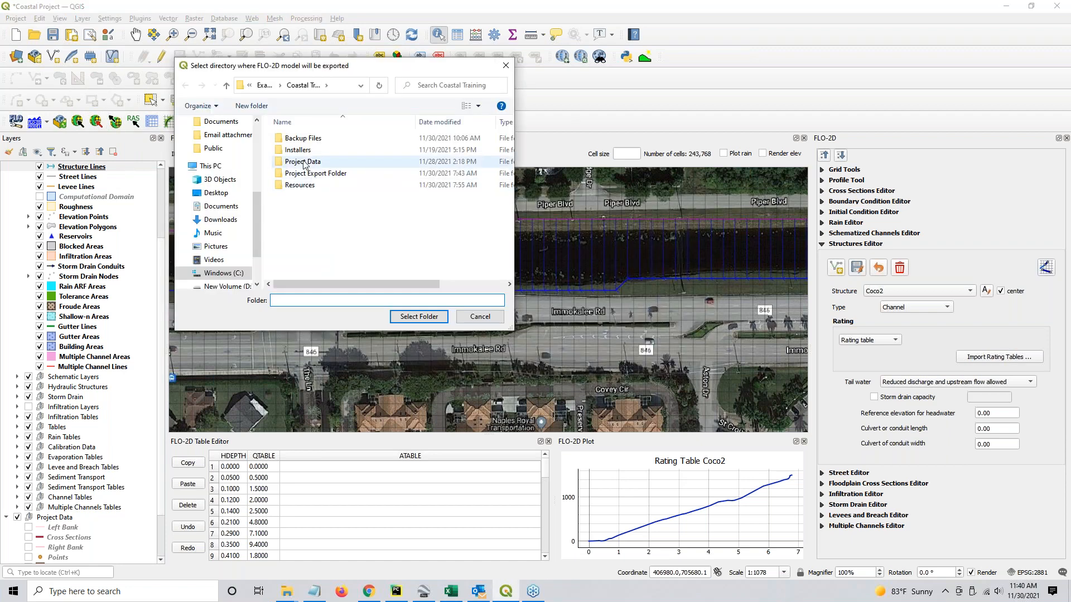
left_click(306, 176)
double_click(306, 175)
left_click(308, 186)
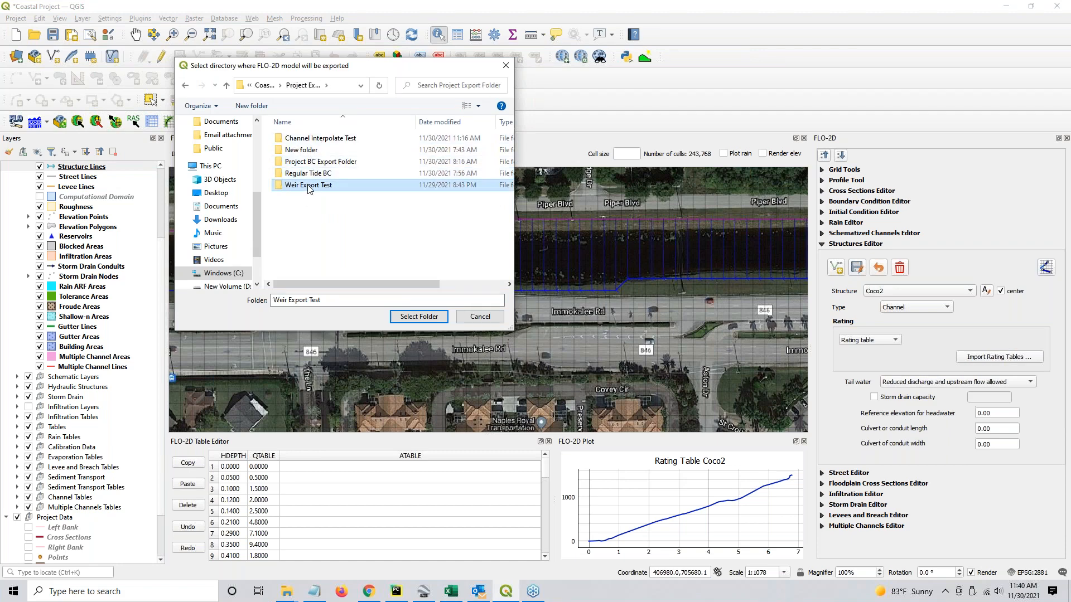
key("ctrl")
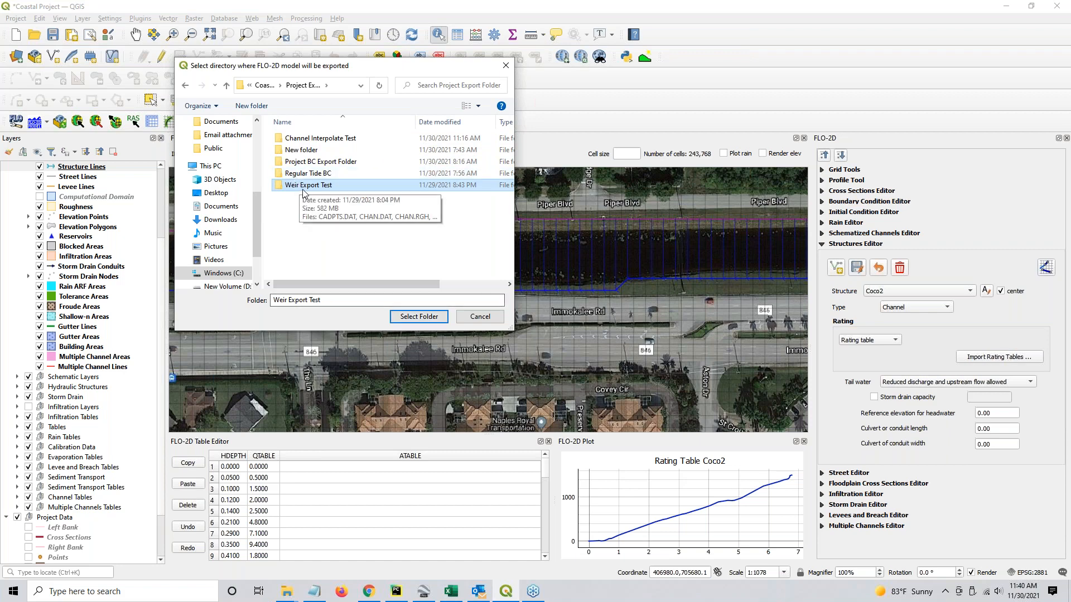
left_click_drag(1070, 59, 1070, 35)
double_click(337, 189)
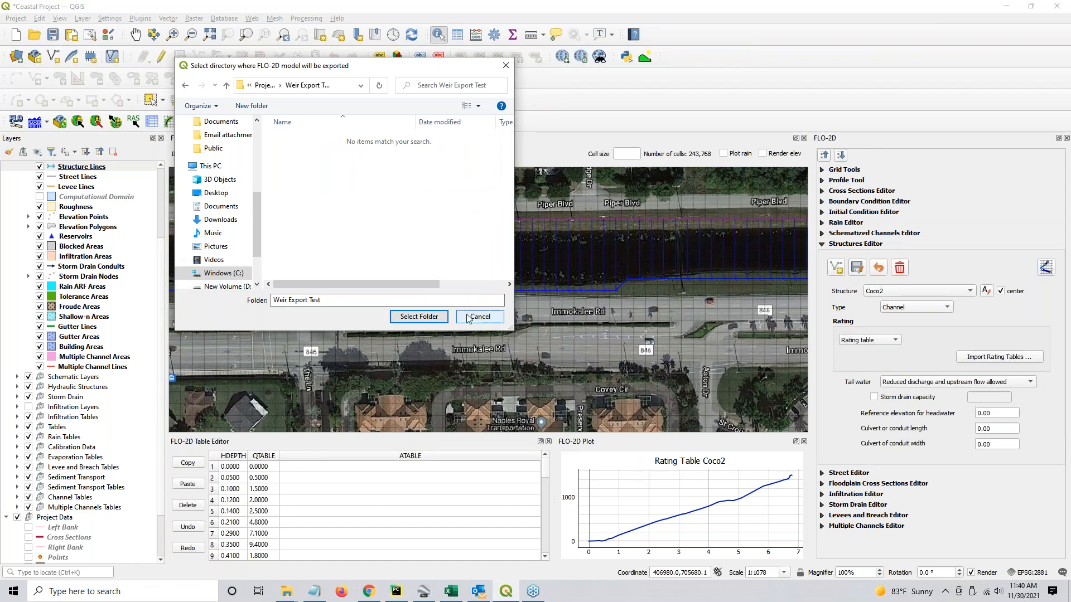
left_click(420, 319)
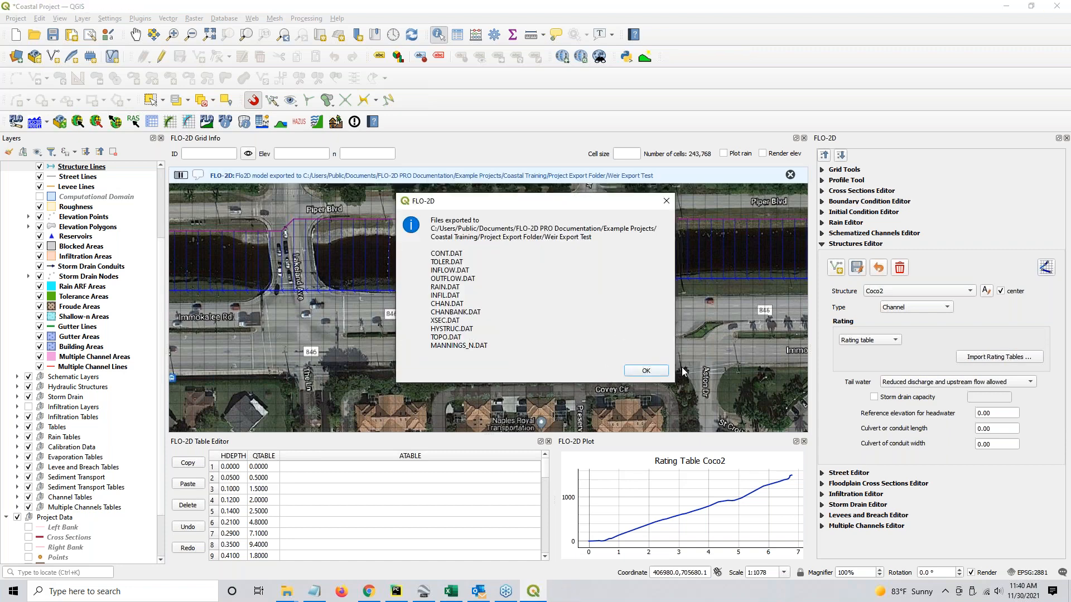
left_click(648, 372)
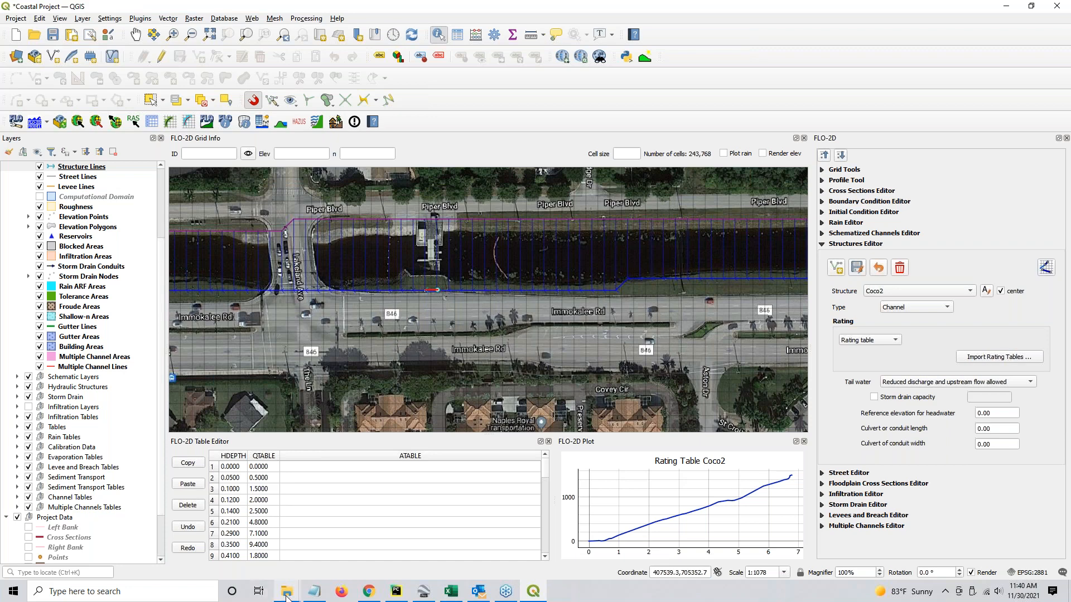
- Switch to File Explorer, open the Weir Export Test folder, and examine its program files from FLOPRO.exe to zdllx64.dll
mouse_move(287, 596)
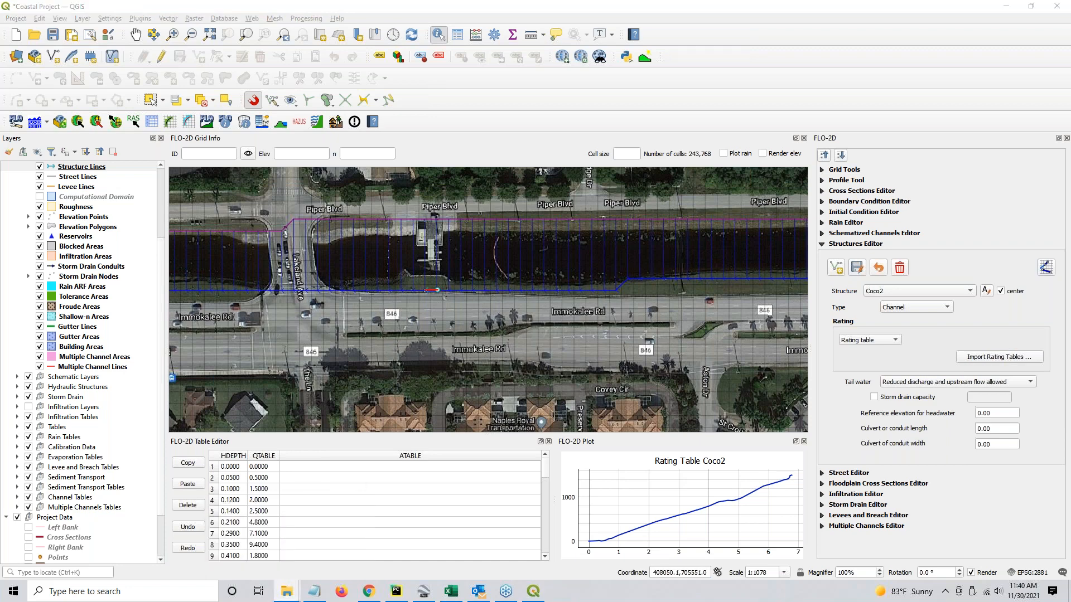
left_click_drag(1070, 99, 578, 102)
left_click(575, 128)
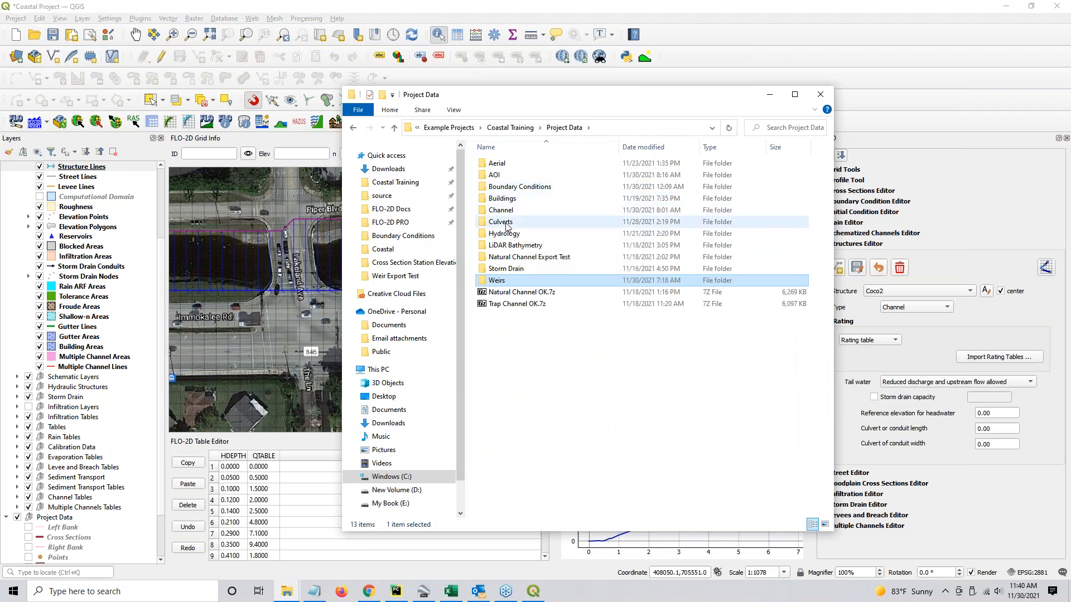
left_click(509, 128)
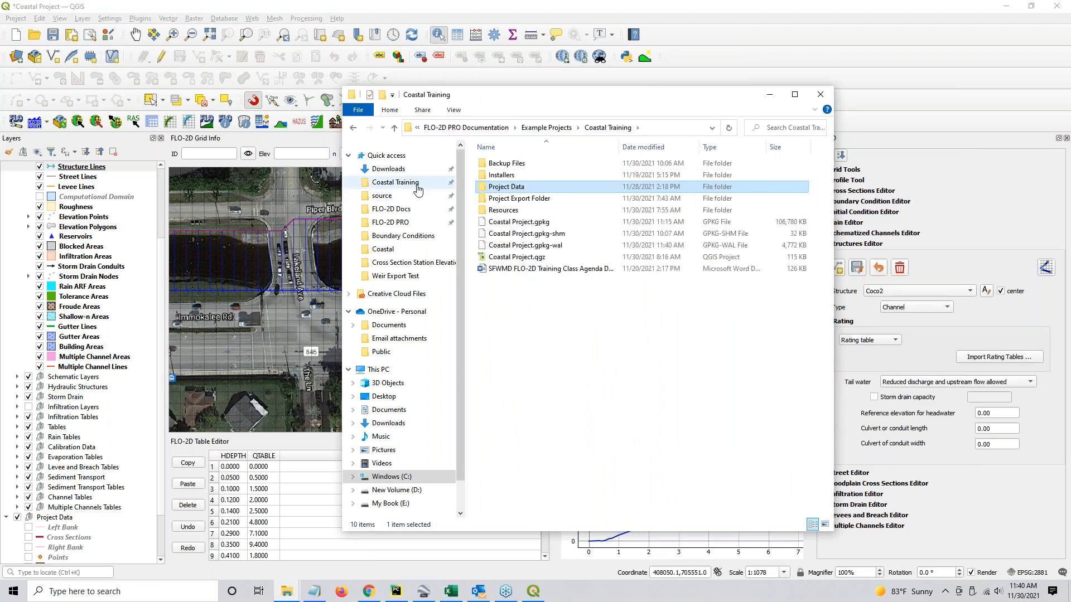
double_click(526, 199)
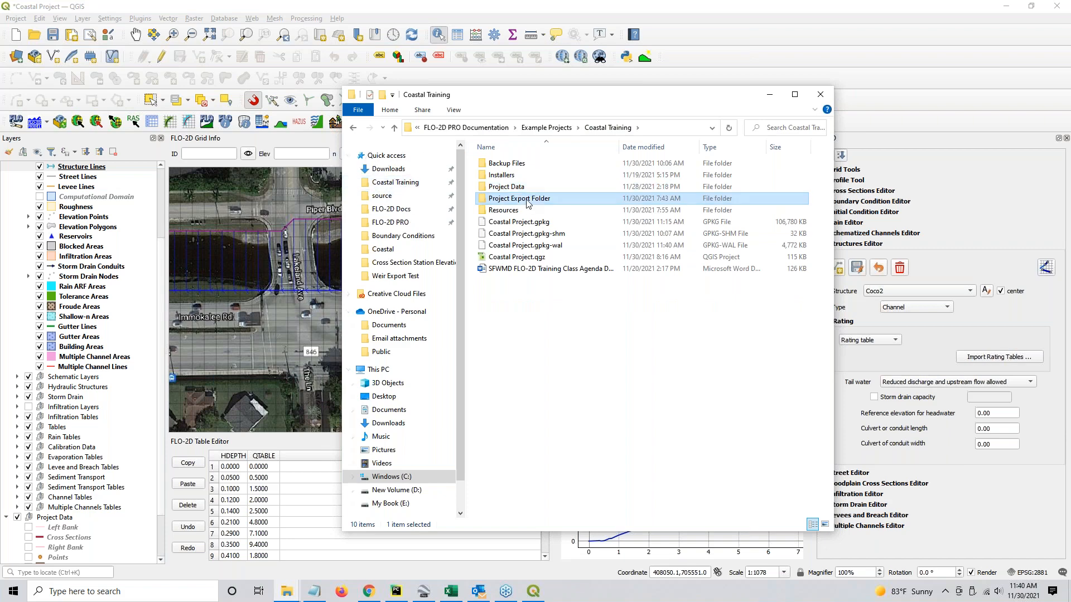
double_click(524, 211)
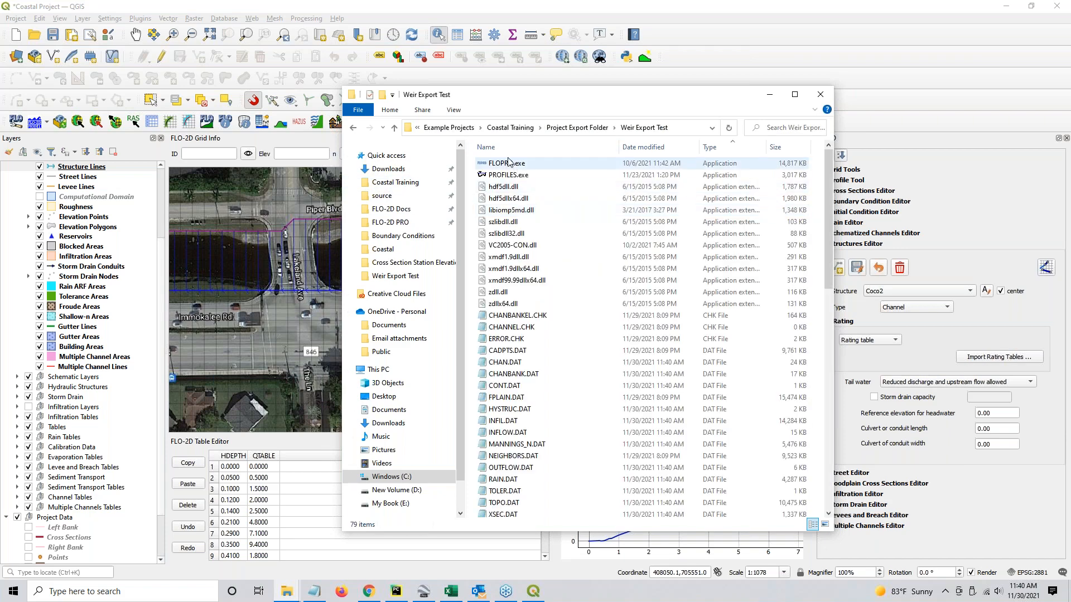
left_click(509, 164)
left_click(503, 303, "shift")
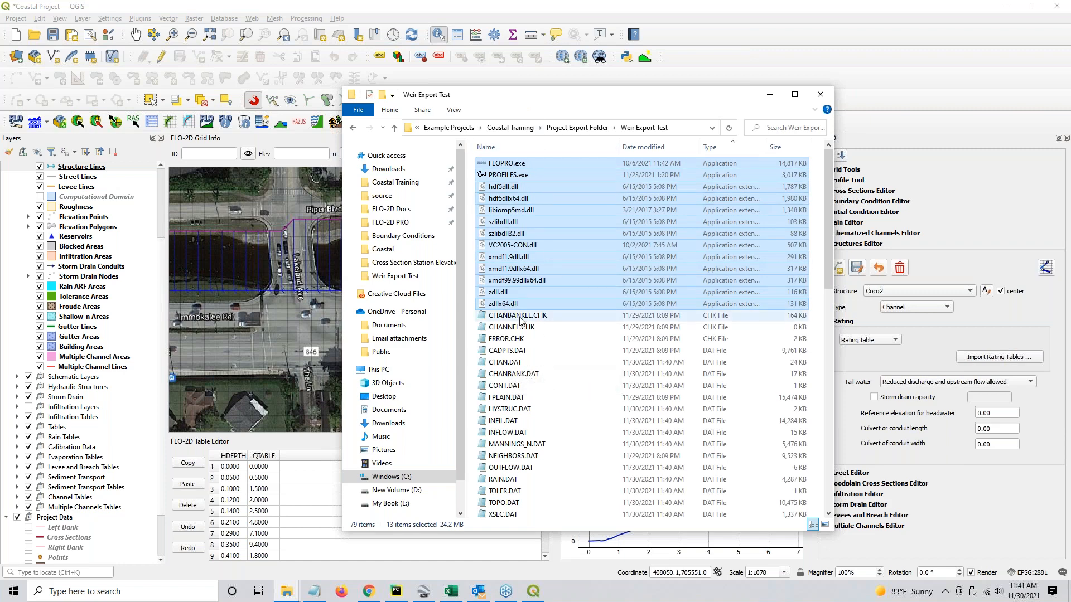
left_click(542, 329)
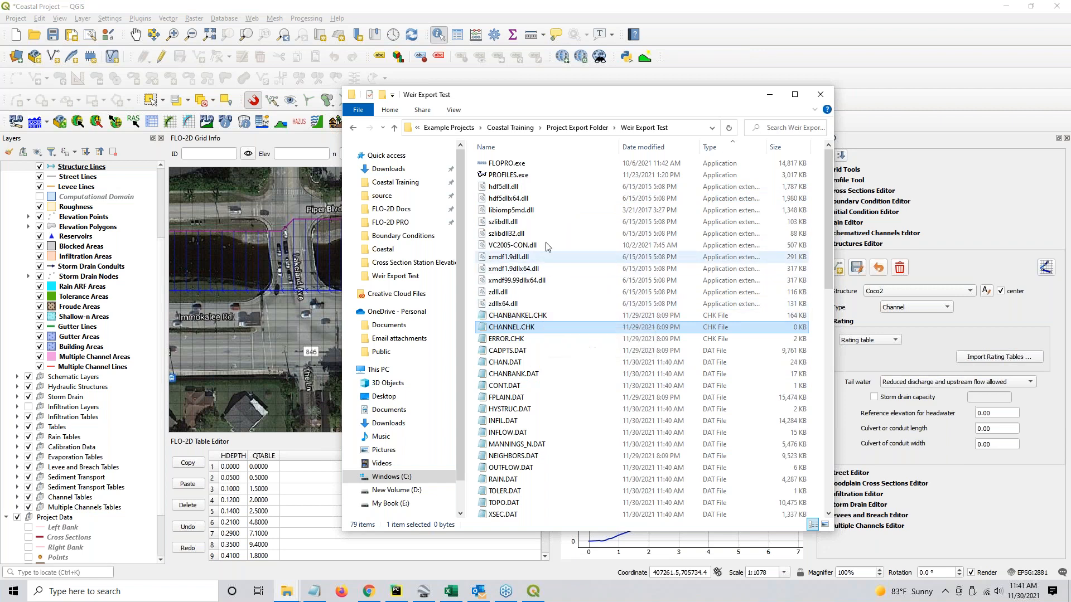
- Run PROFILES.exe from the Weir Export Test folder, plot the maximum water surface profile for review, and close the program
left_click(507, 178)
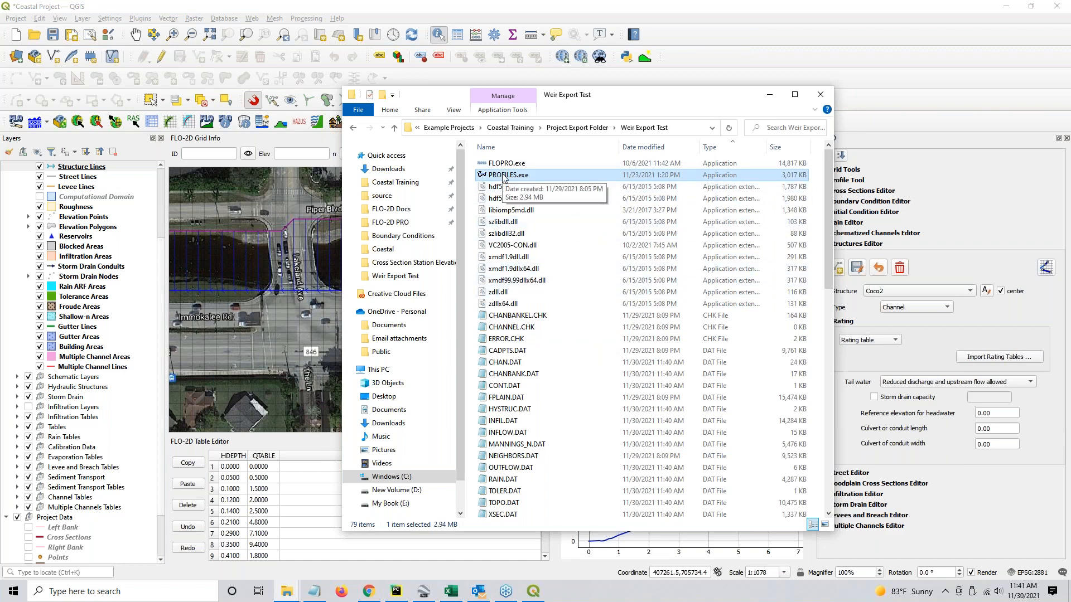
double_click(503, 178)
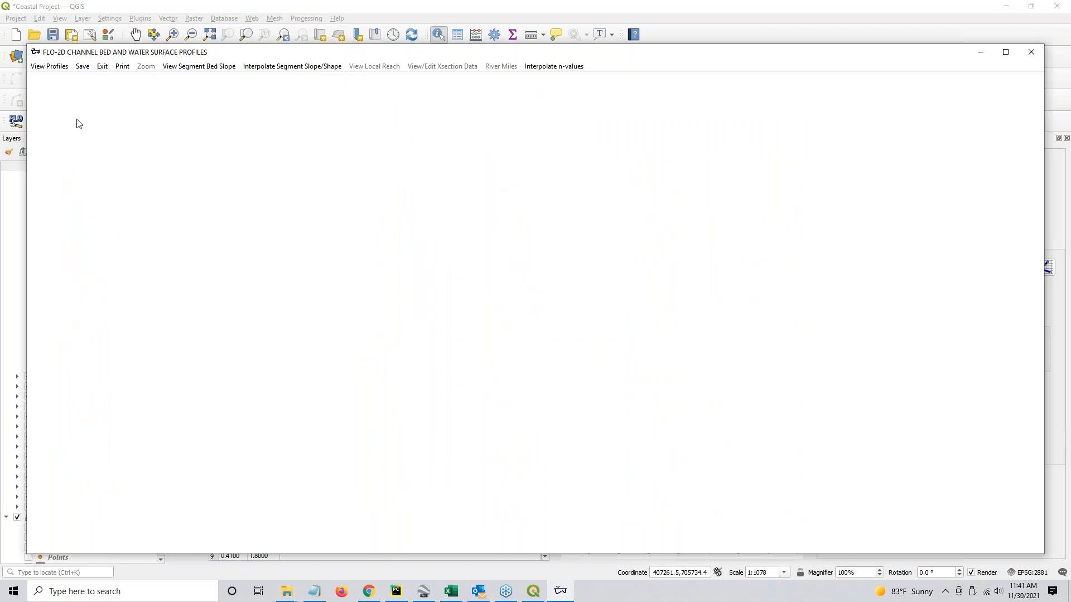
left_click(42, 67)
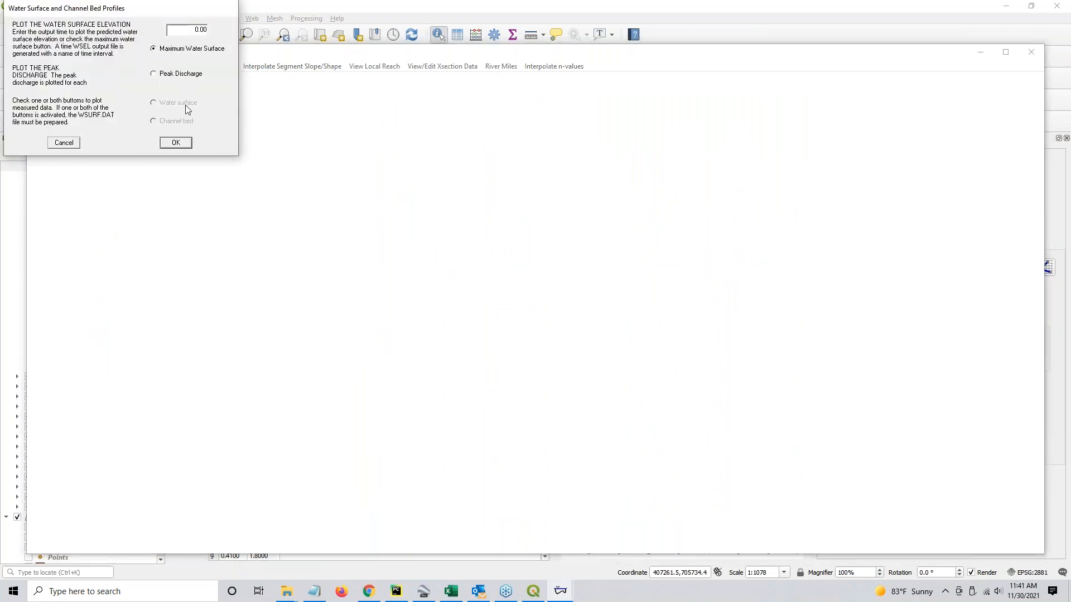
left_click(178, 142)
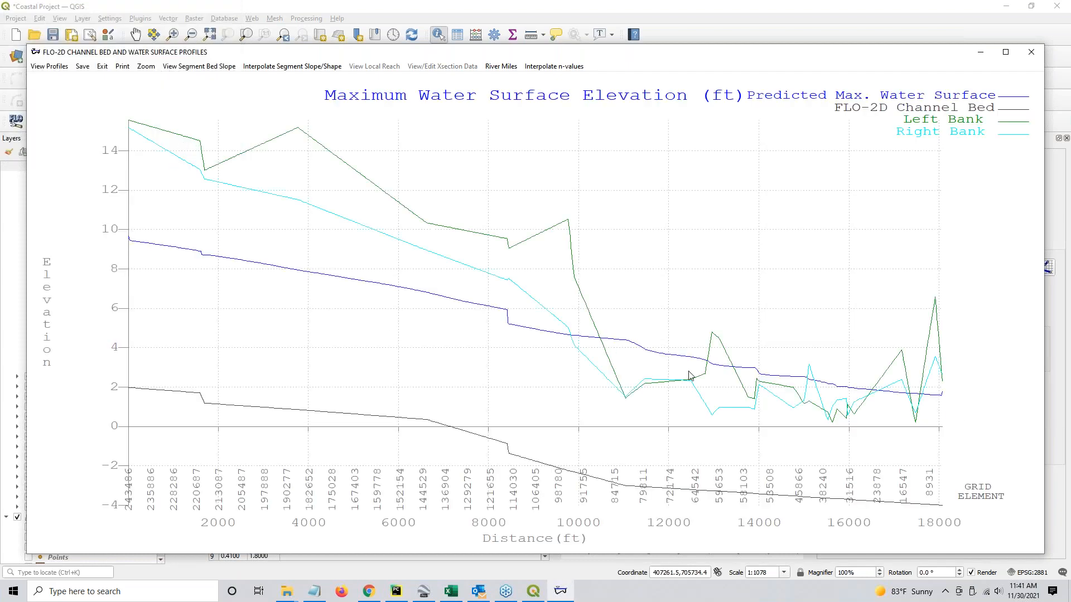
left_click(1023, 54)
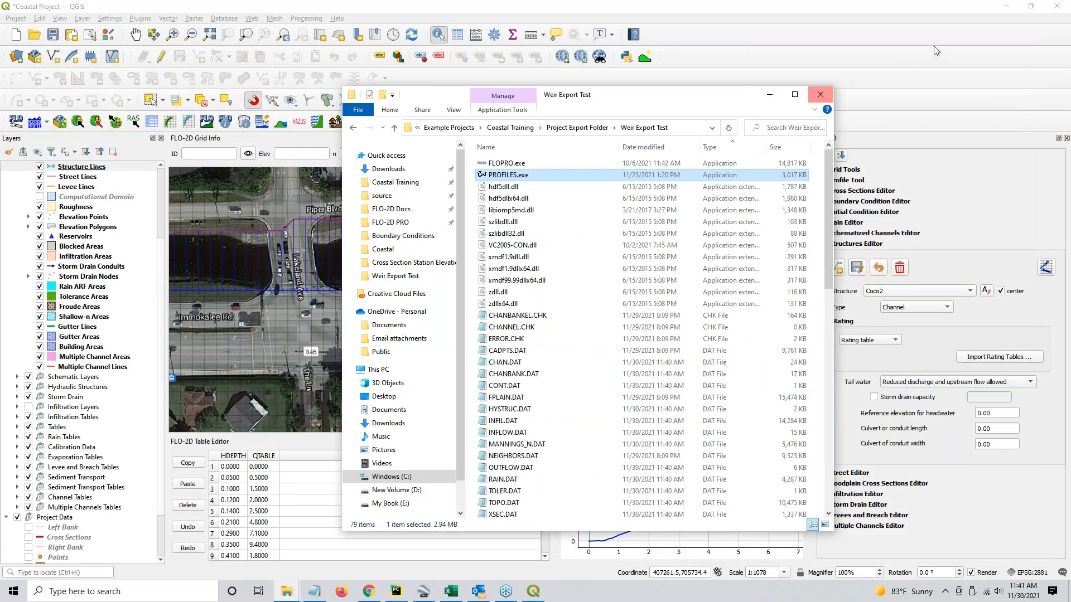
- Switch to the Channel tutorial in Chrome and review the instructions of Step 12: Export the project
left_click(770, 97)
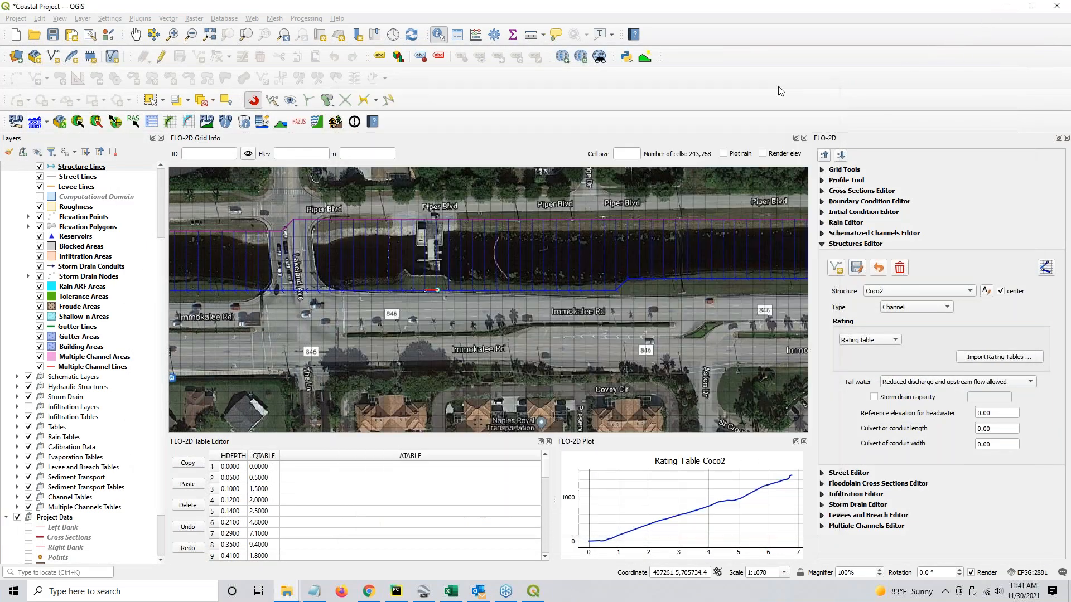
left_click(1006, 5)
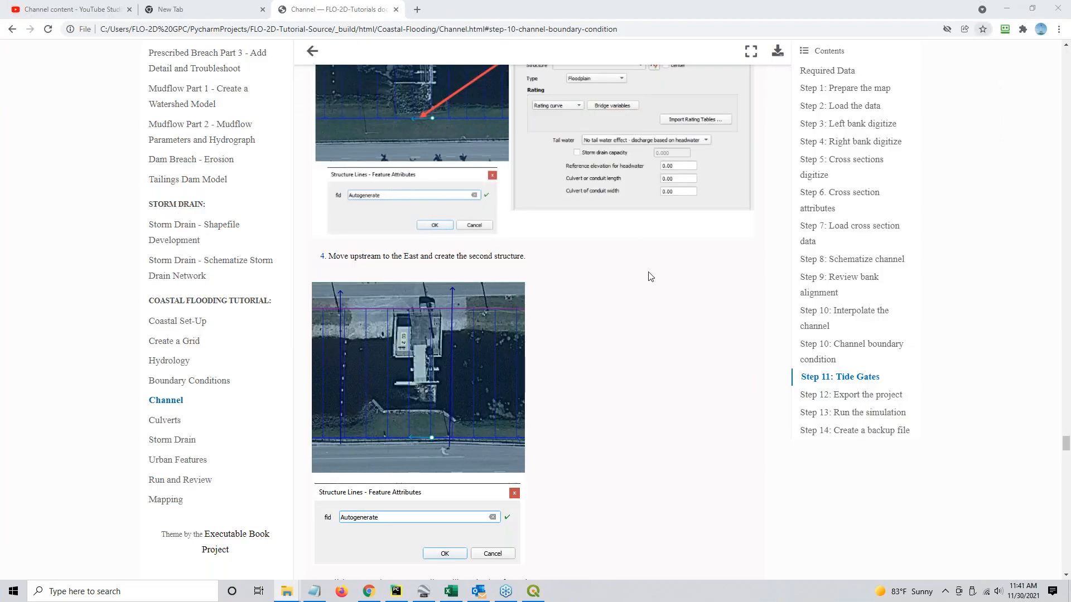
left_click(831, 397)
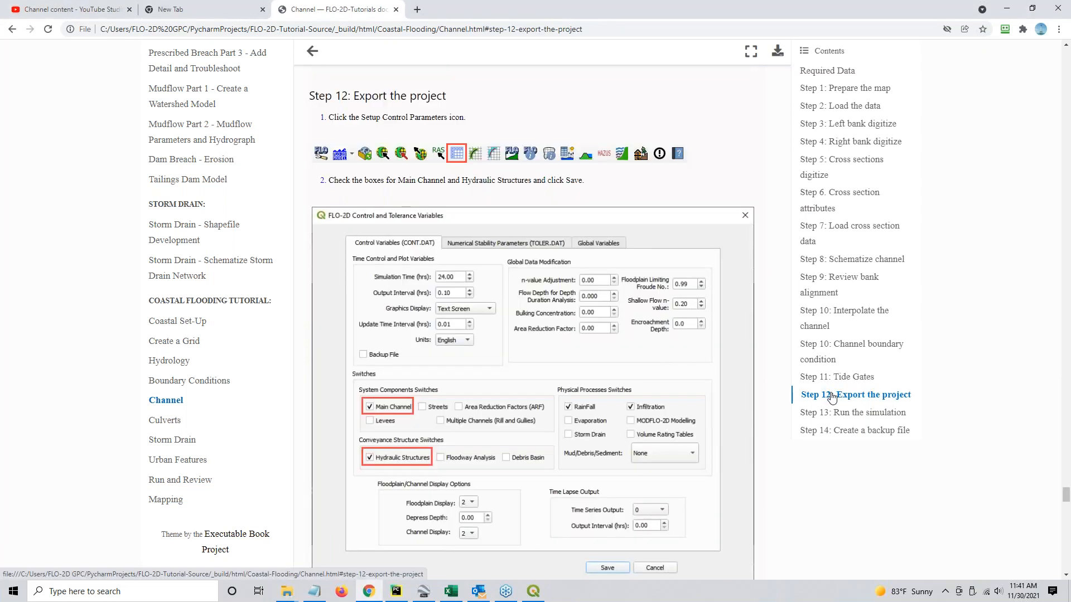
scroll(430, 290, "down", 7)
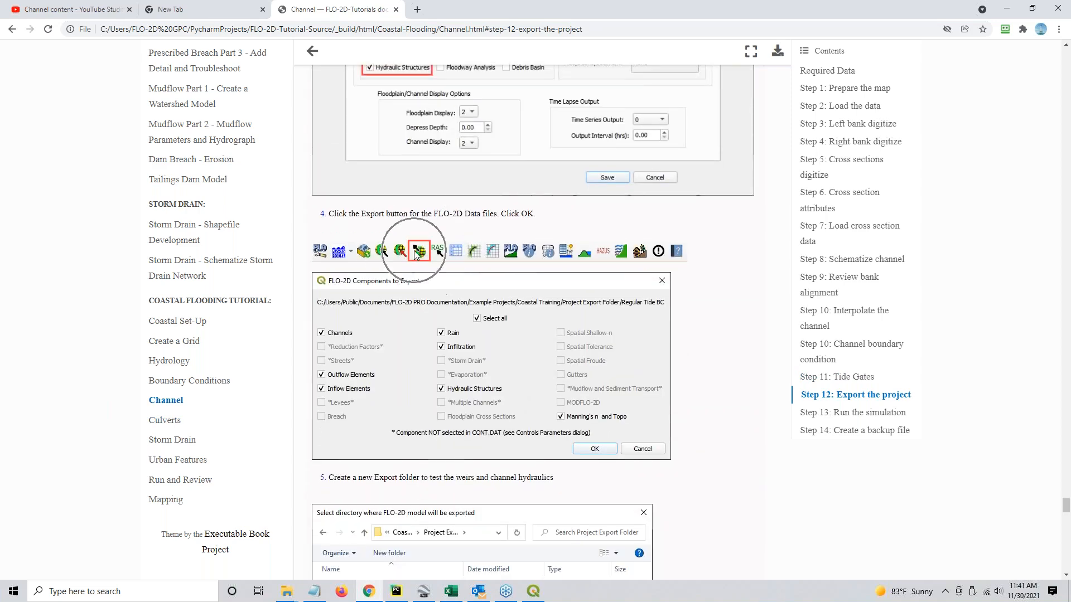
scroll(499, 365, "down", 3)
scroll(365, 466, "down", 4)
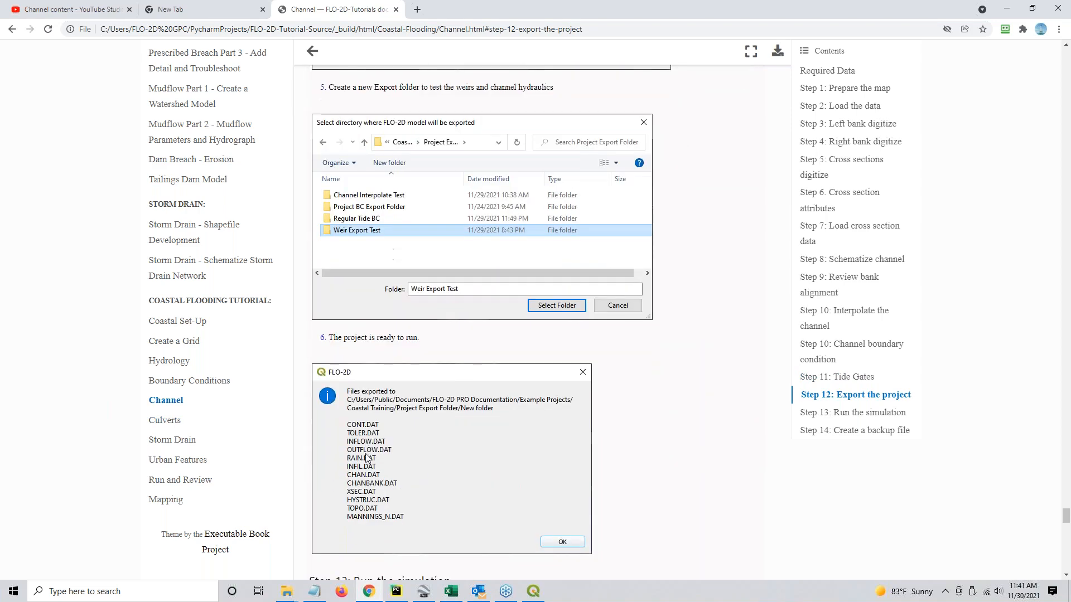
- Read through Step 13: Run the simulation and Step 14: Create a backup file to the end of the tutorial page
left_click(815, 417)
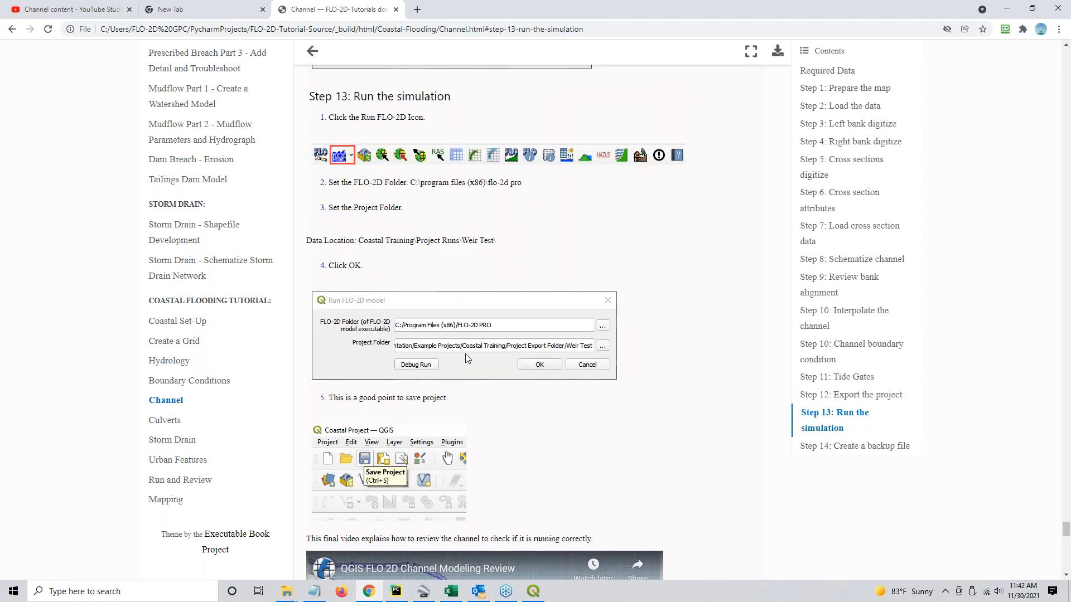
scroll(467, 358, "down", 5)
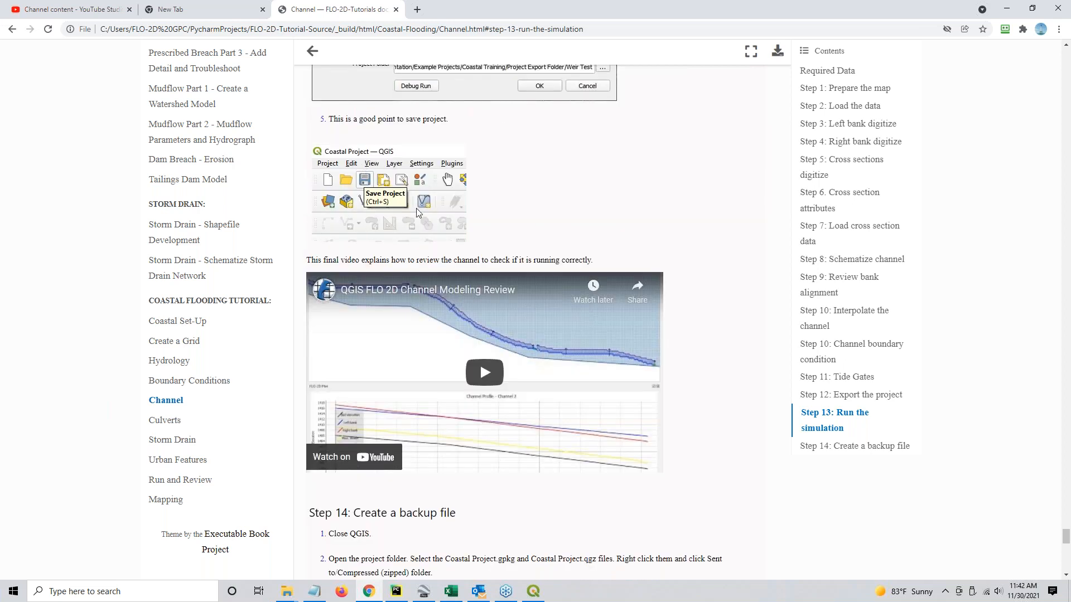
scroll(394, 269, "down", 4)
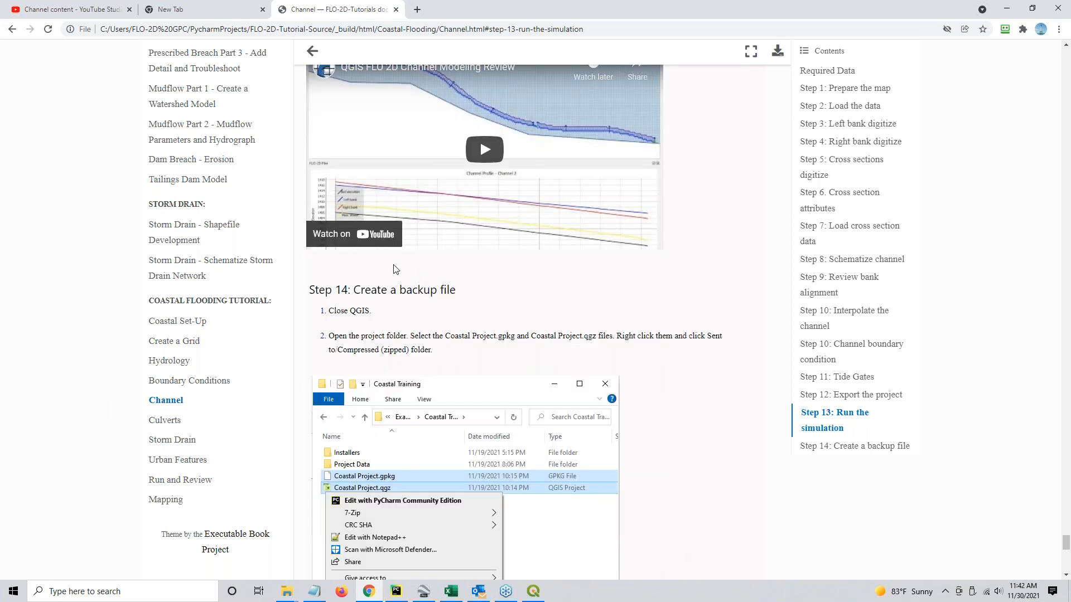
scroll(435, 330, "down", 3)
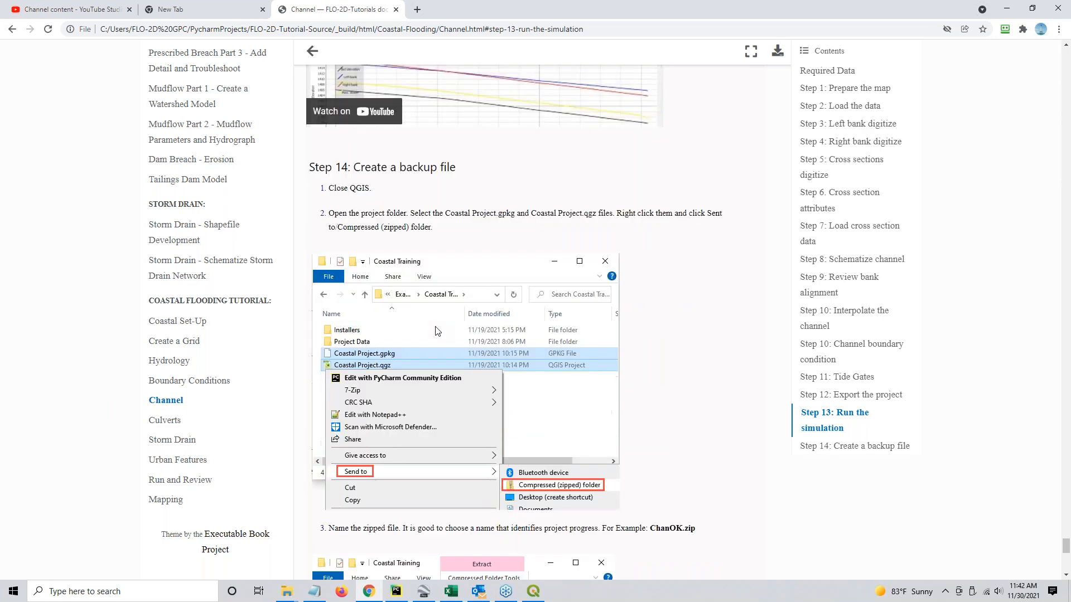
scroll(512, 413, "down", 6)
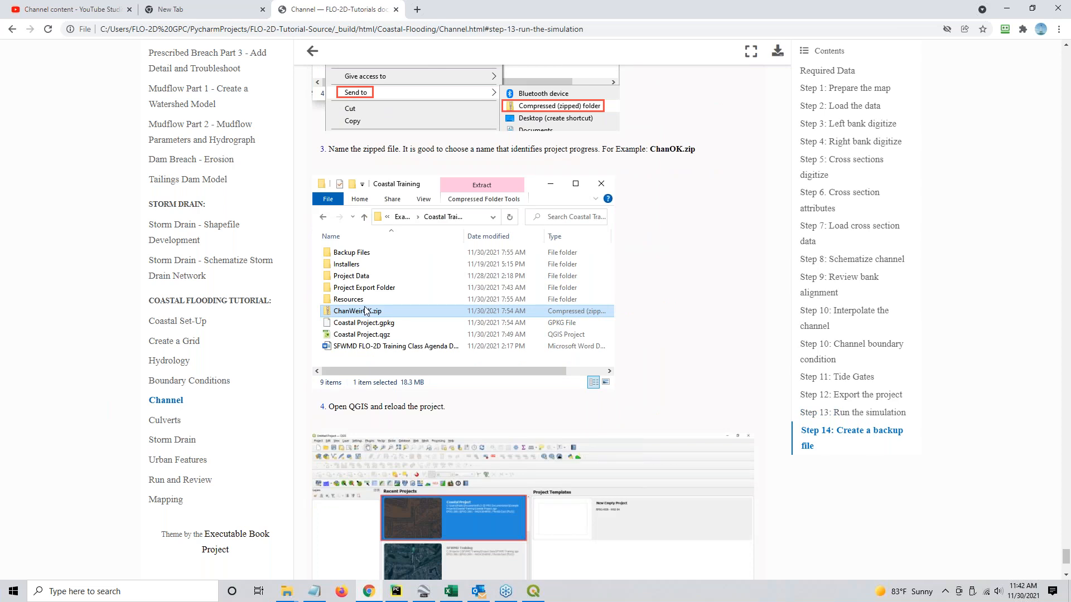
scroll(371, 310, "down", 4)
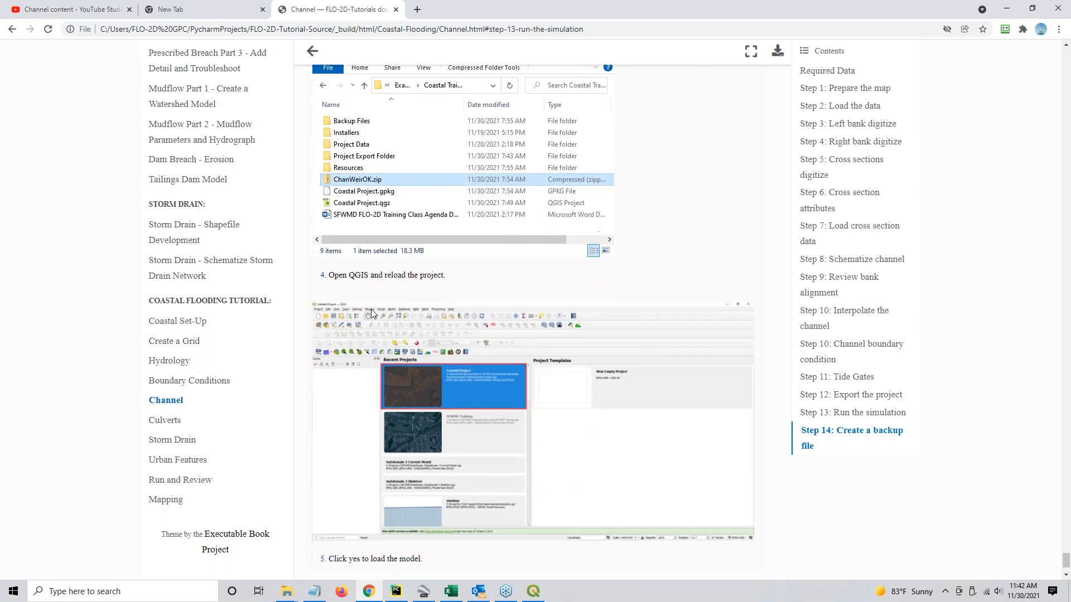
scroll(380, 318, "down", 1)
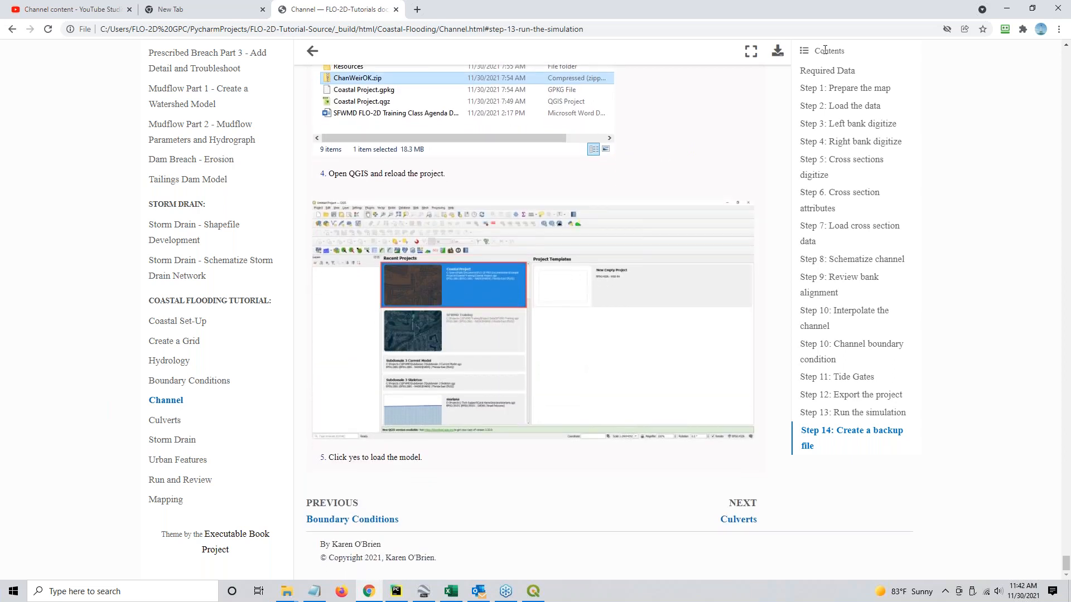
- Return to QGIS, save the Coastal Project, and close QGIS
left_click(1006, 8)
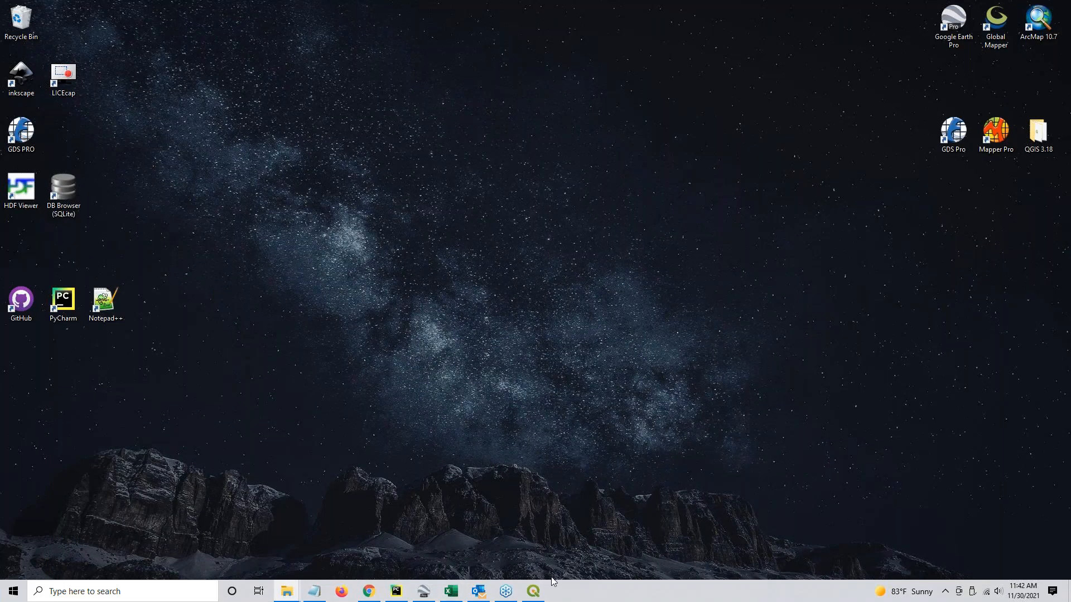
left_click(533, 591)
left_click(52, 36)
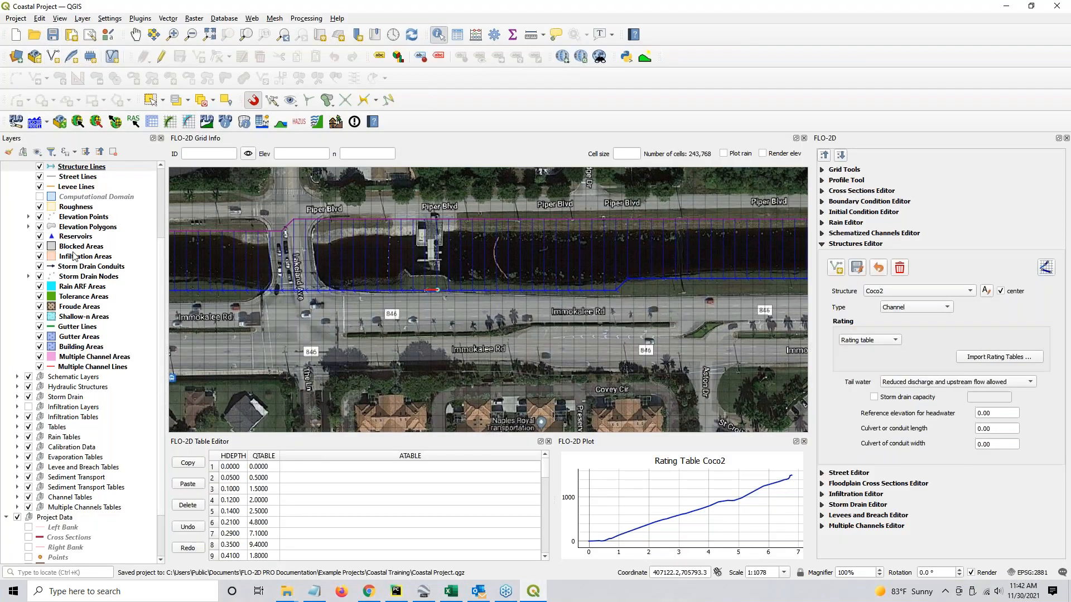
left_click(1052, 11)
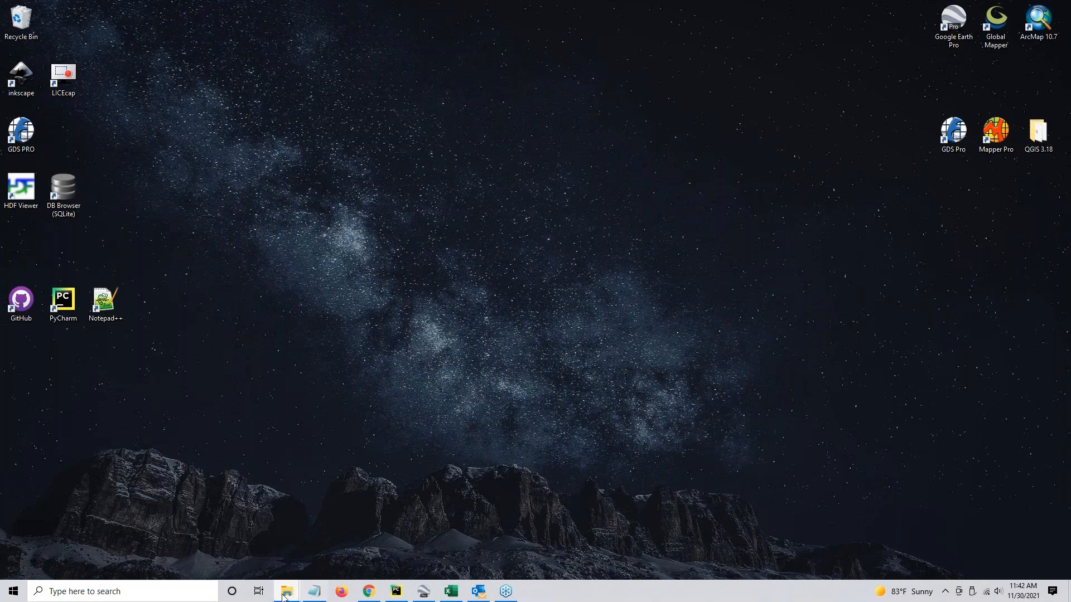
- Switch to File Explorer and open the Coastal Training folder
mouse_move(284, 597)
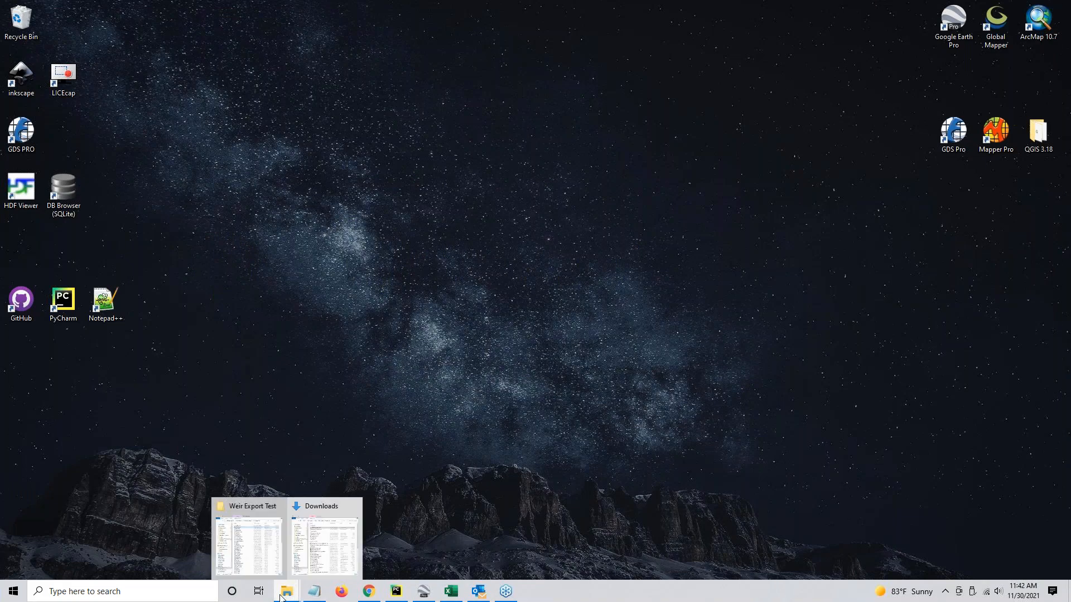
left_click(248, 535)
left_click(385, 184)
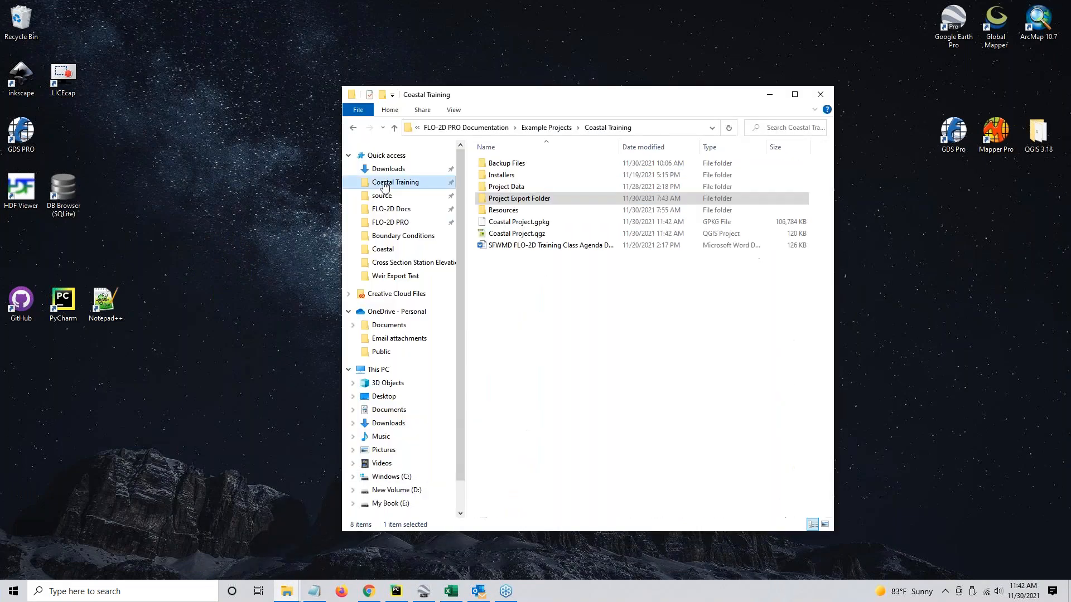
- Compress Coastal Project.gpkg and Coastal Project.qgz together into a zip file named ChanWeirOK.zip
left_click(518, 223)
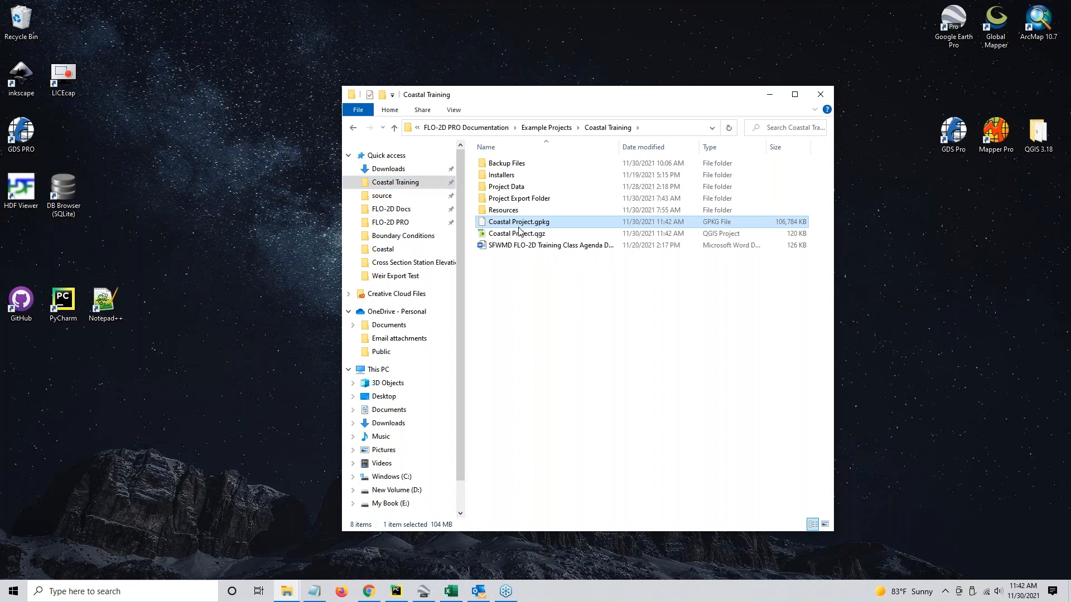
left_click(518, 234, "ctrl")
right_click(518, 234)
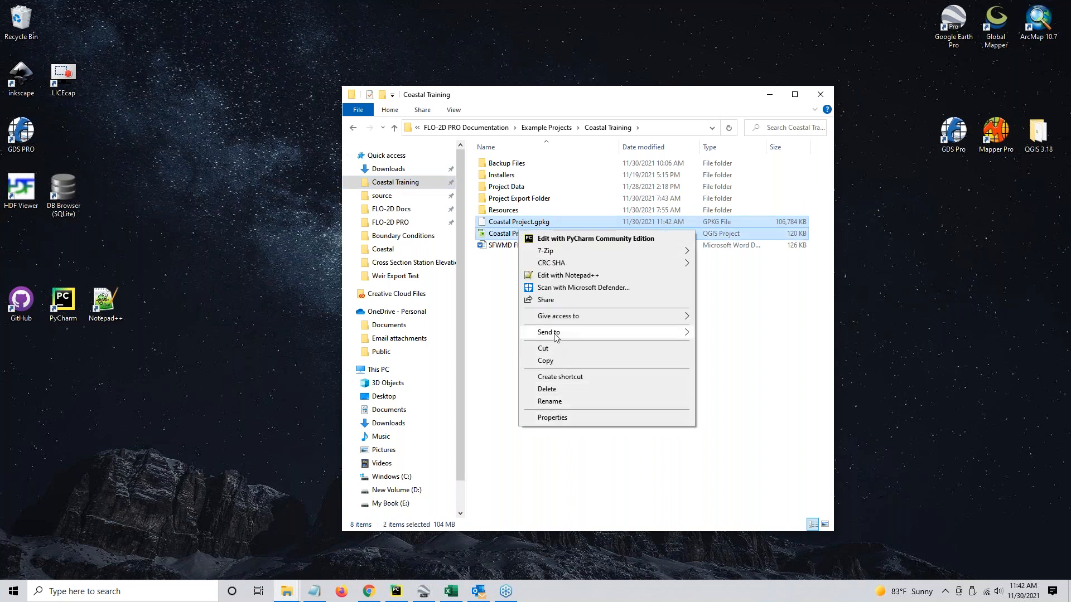
mouse_move(557, 332)
left_click(717, 348)
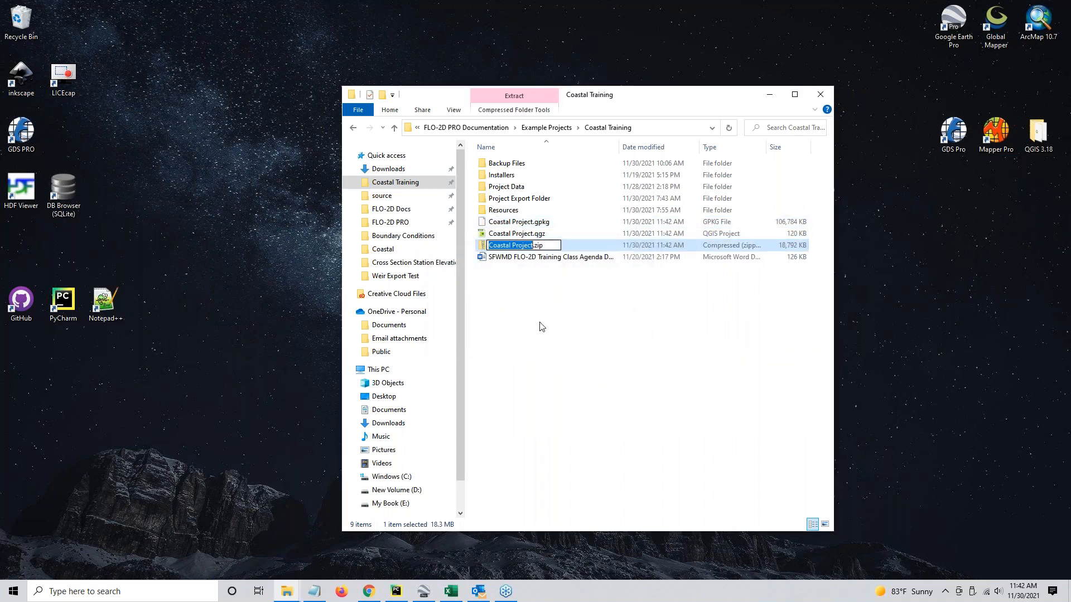
type("ChanWeir")
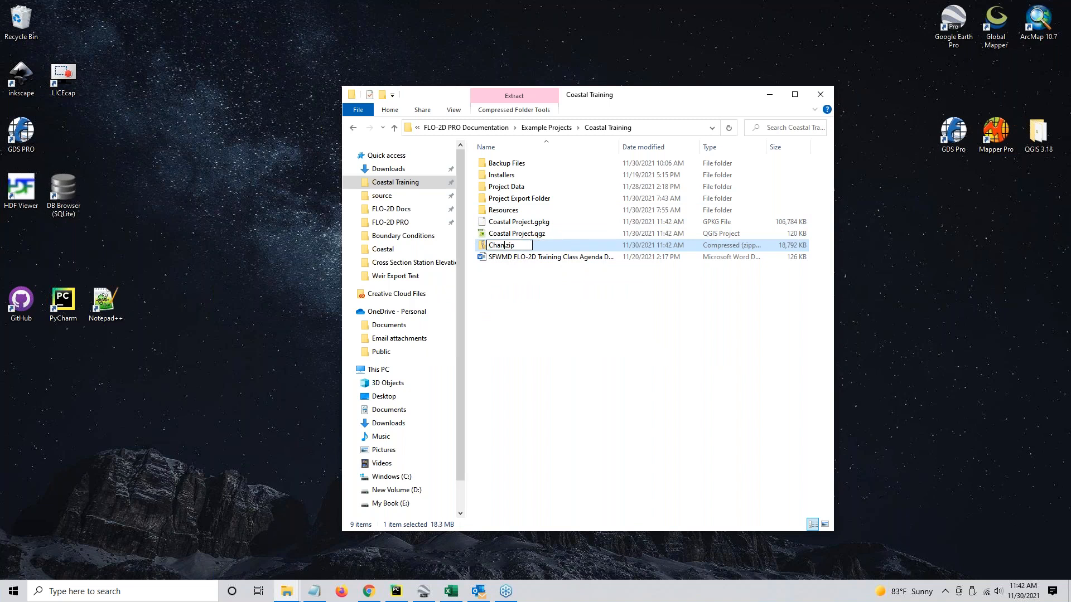
type("OK")
left_click(540, 325)
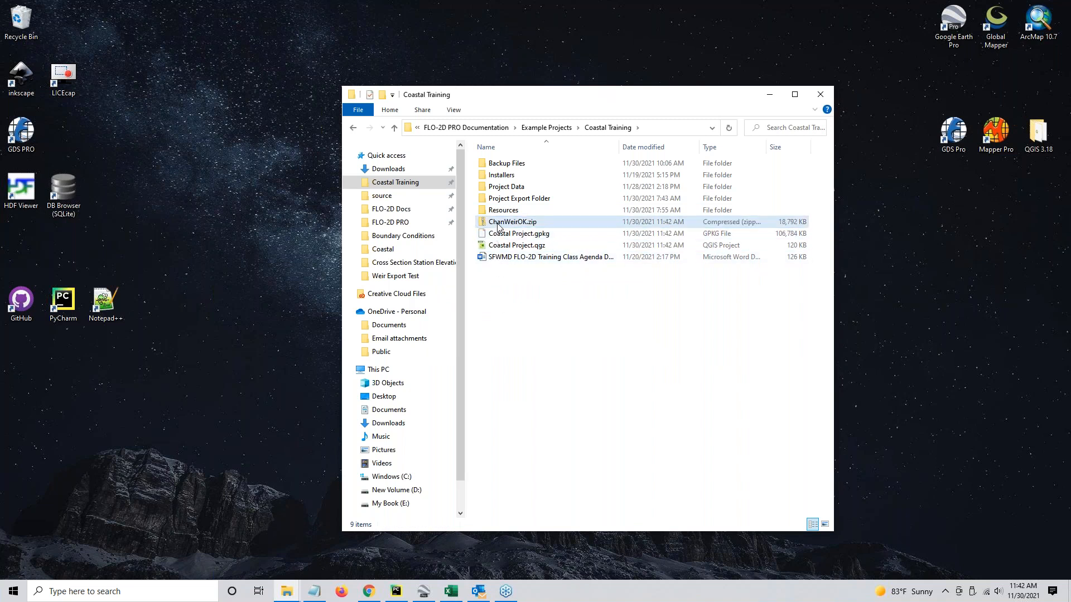
- Try to move ChanWeirOK.zip into Backup Files, skip replacing the existing file, and delete the copy in Coastal Training
left_click_drag(498, 225, 568, 163)
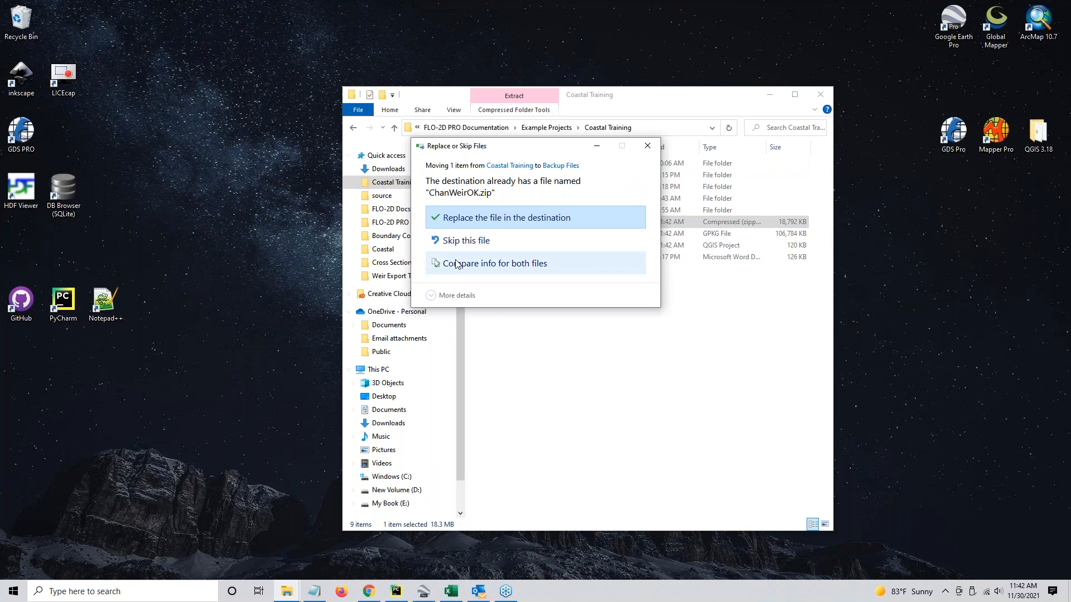
left_click(483, 241)
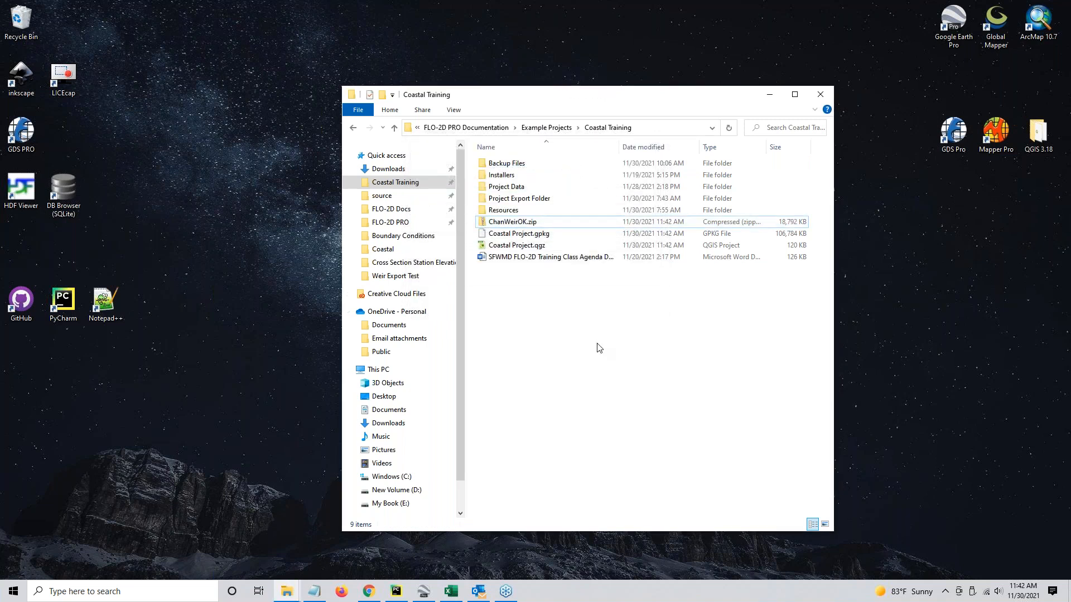
left_click(533, 223)
key("Delete")
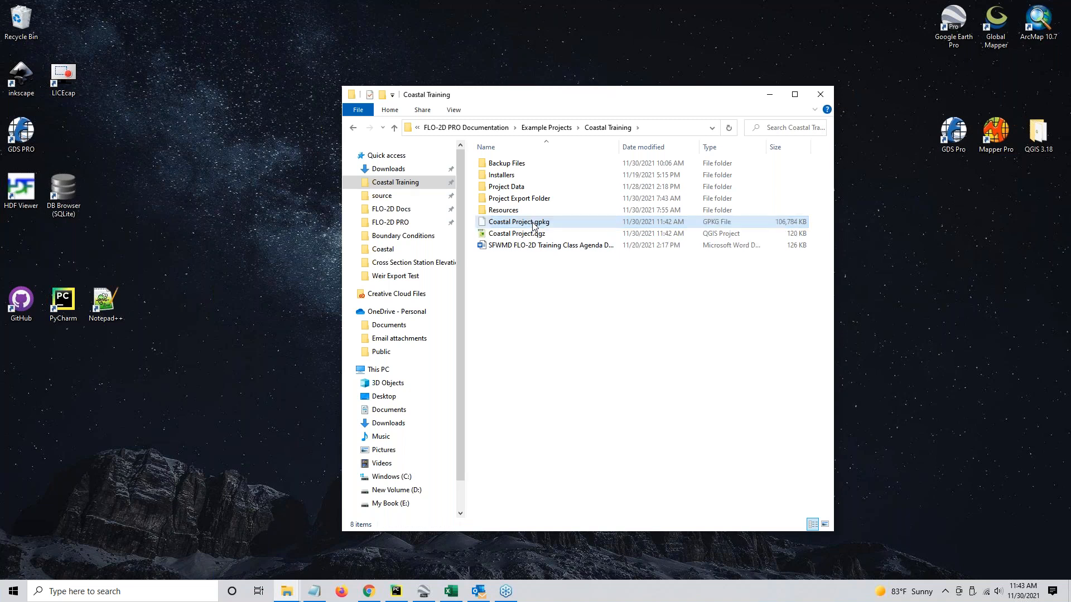
- Open the Backup Files folder and delete the loose Coastal Project.gpkg and Coastal Project.qgz files from it
double_click(504, 163)
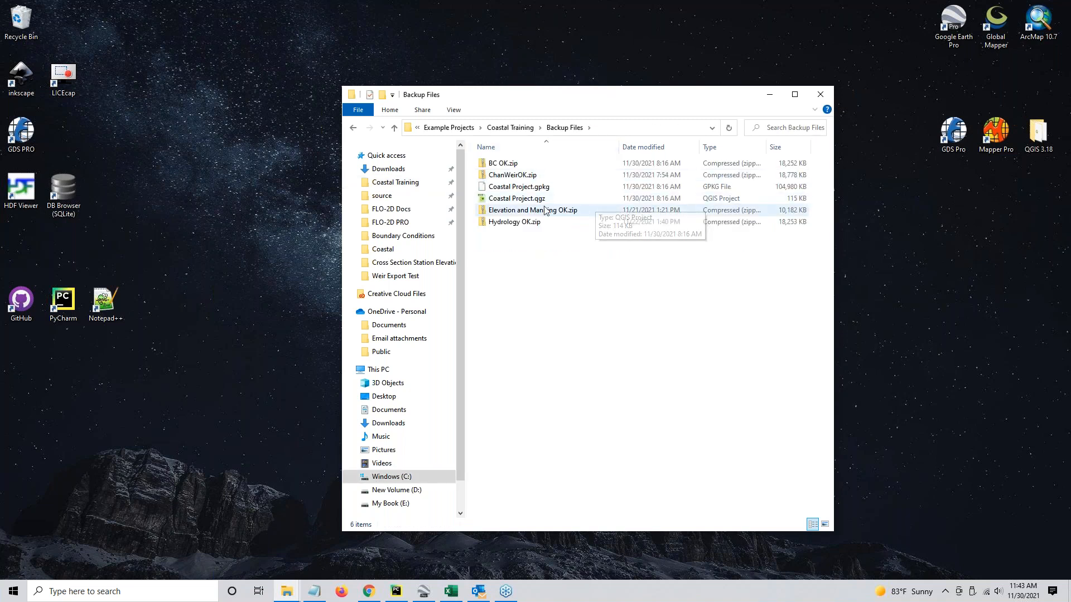
left_click(527, 176)
left_click(535, 199)
left_click(537, 191, "shift")
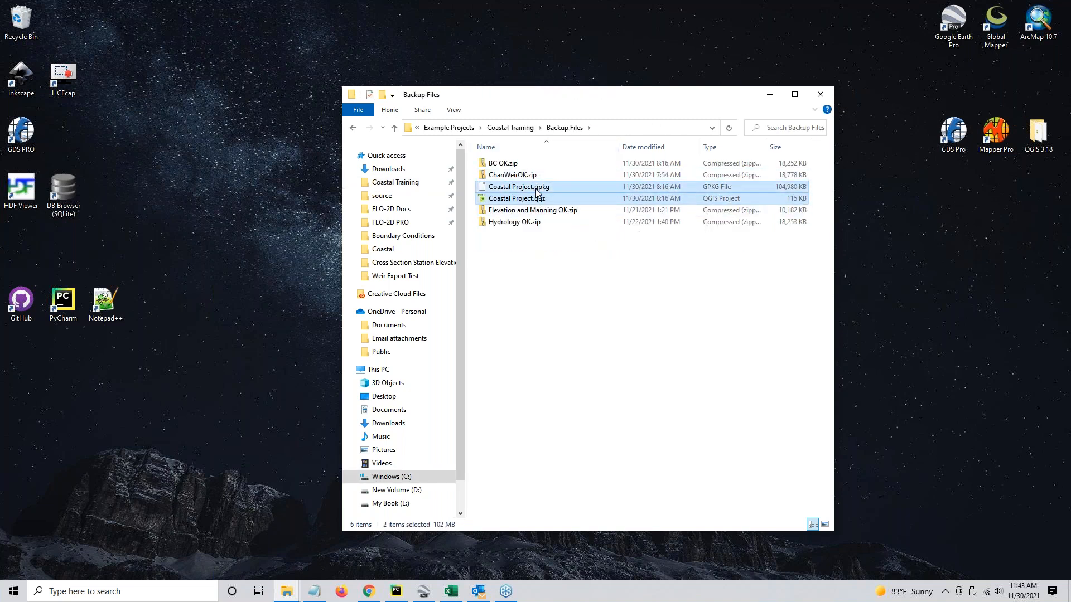
key("Delete")
left_click(525, 379)
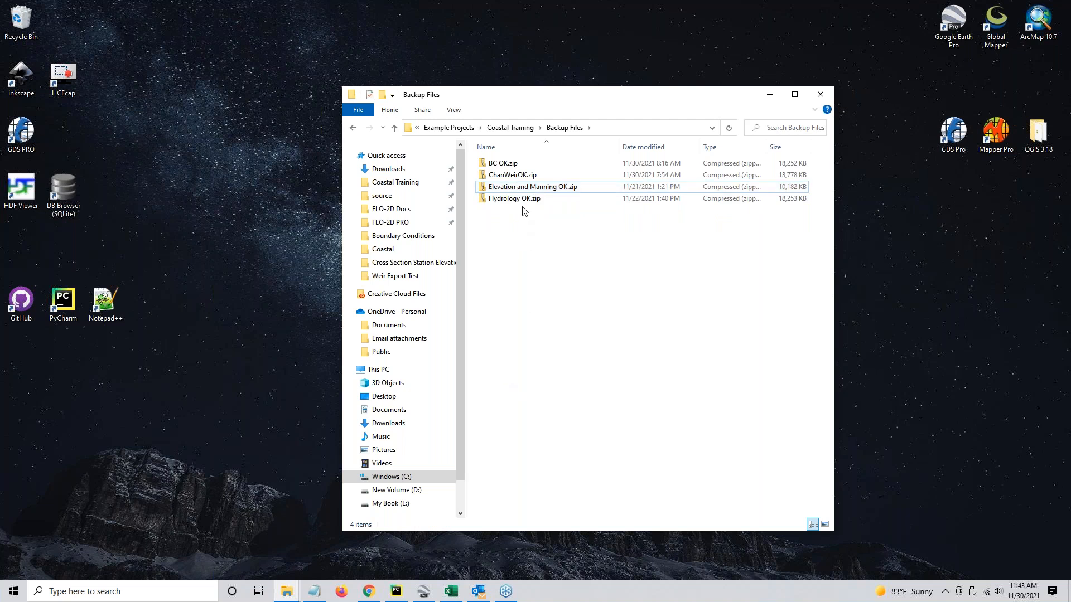